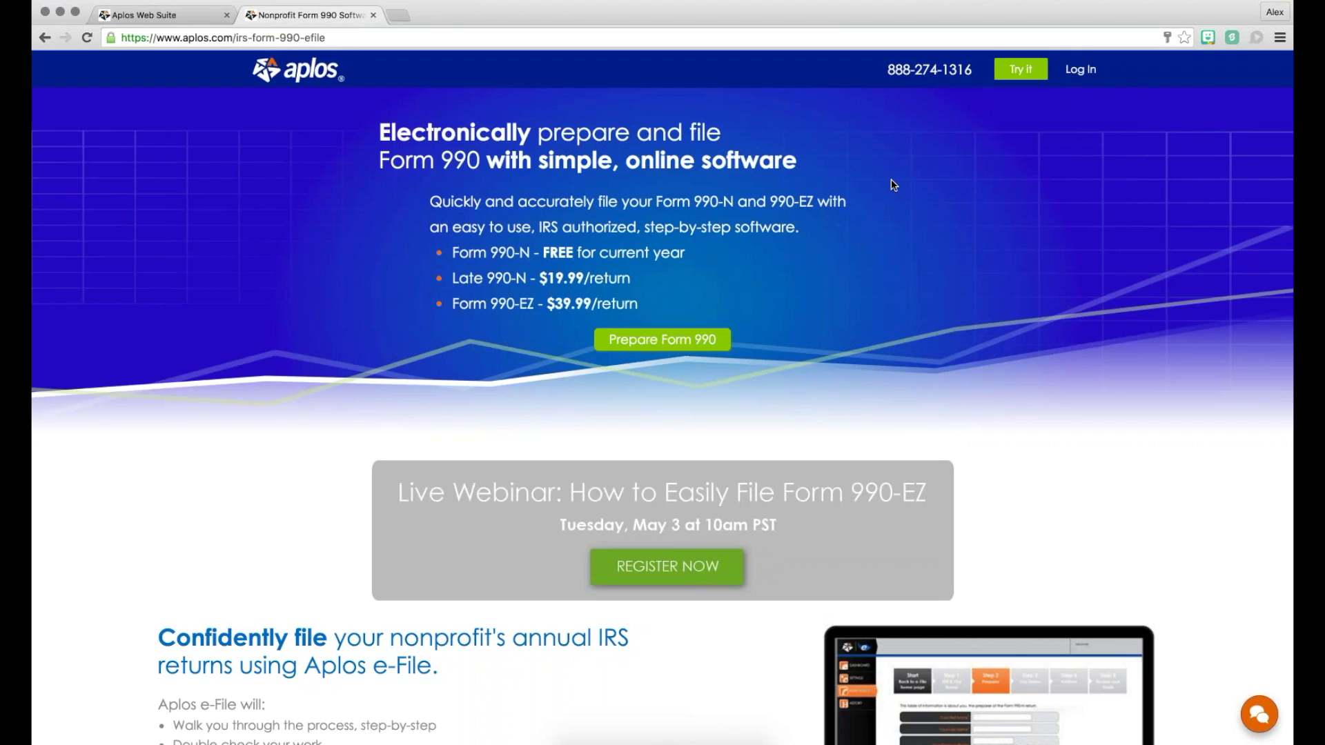
# Step: Bring the browser window back into focus and look over the current Form 990 page
pyautogui.click(1279, 36)
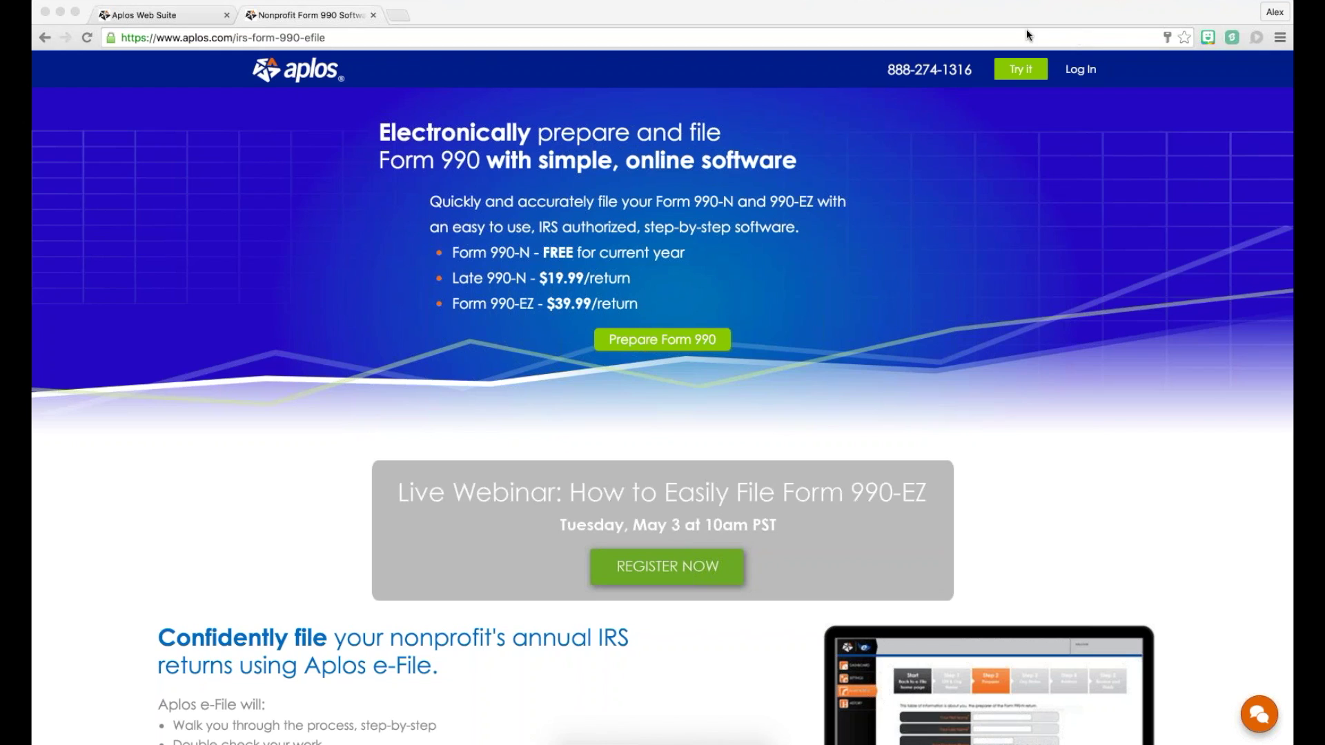
pyautogui.click(1115, 113)
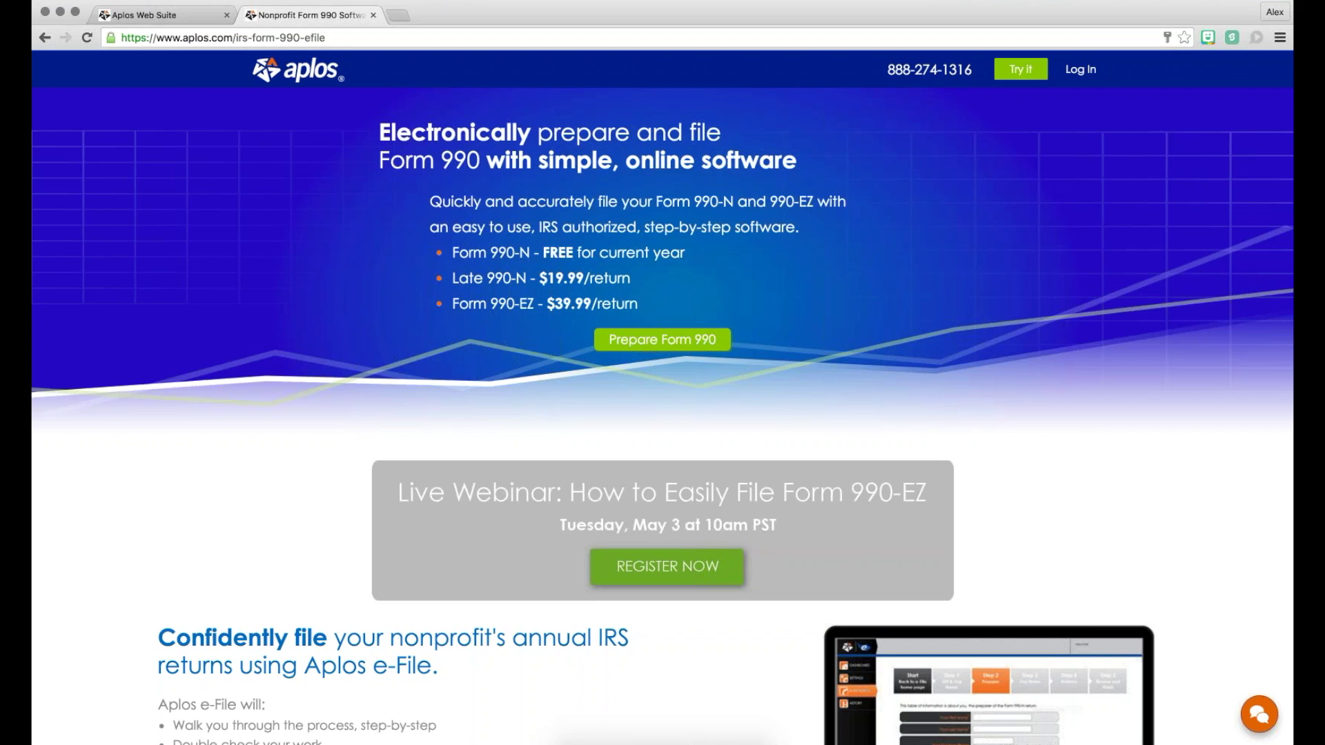
pyautogui.scroll(-4, 937, 201)
pyautogui.scroll(4, 938, 201)
# Step: Go via the Aplos home page footer's Form 990 link, then close the Form 990 Software tab
pyautogui.click(298, 69)
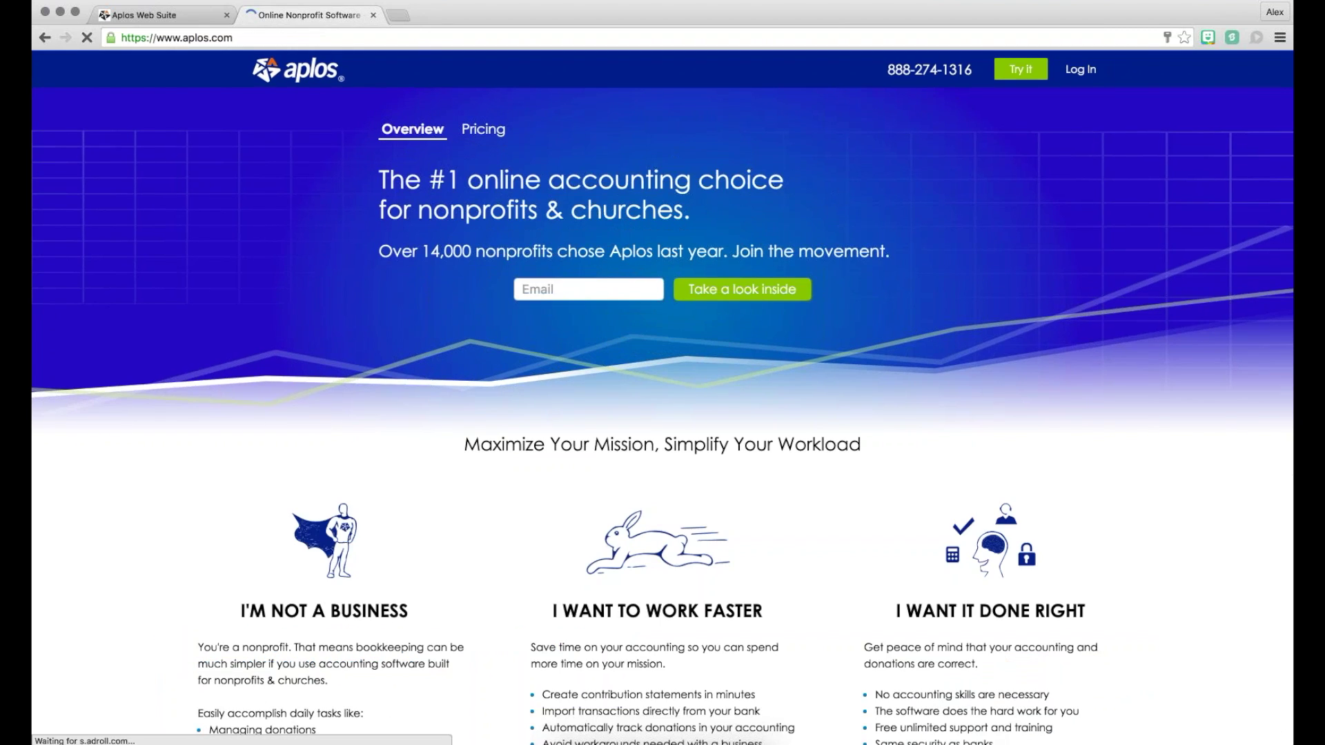
pyautogui.scroll(-10, 628, 179)
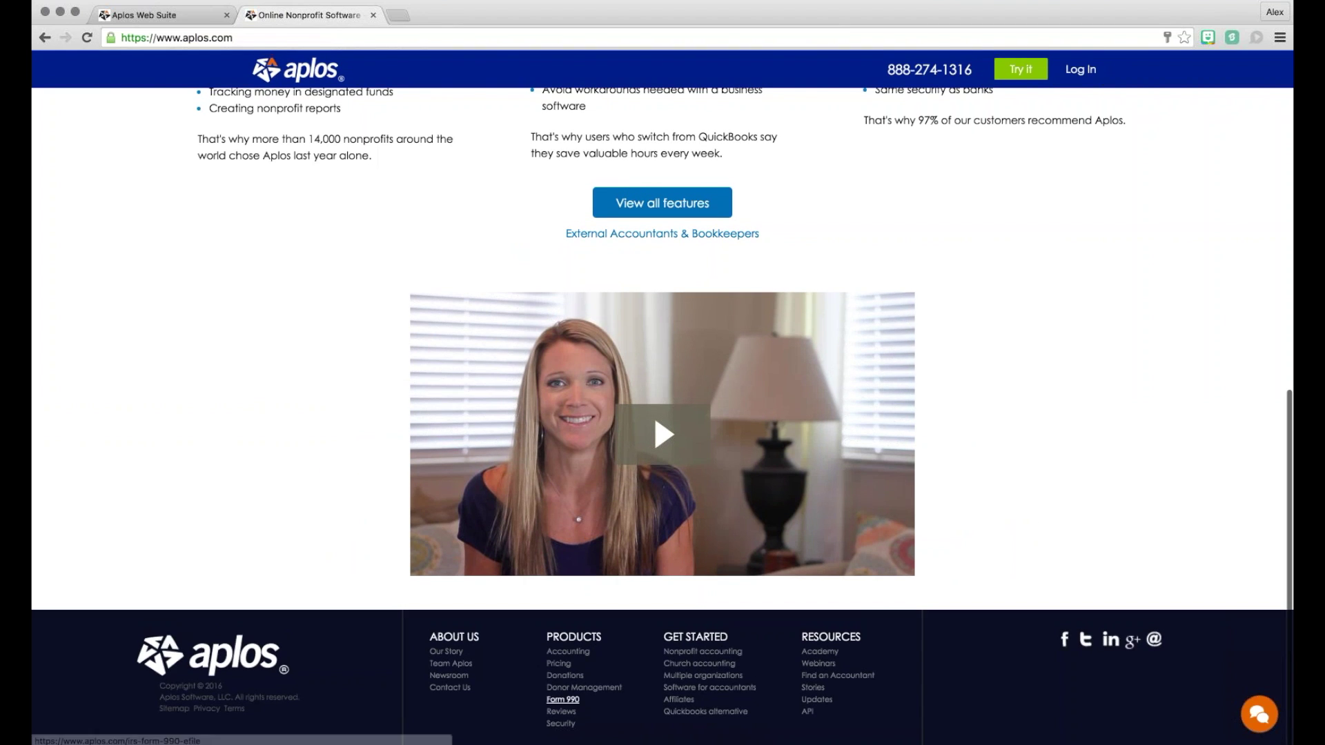
pyautogui.click(562, 699)
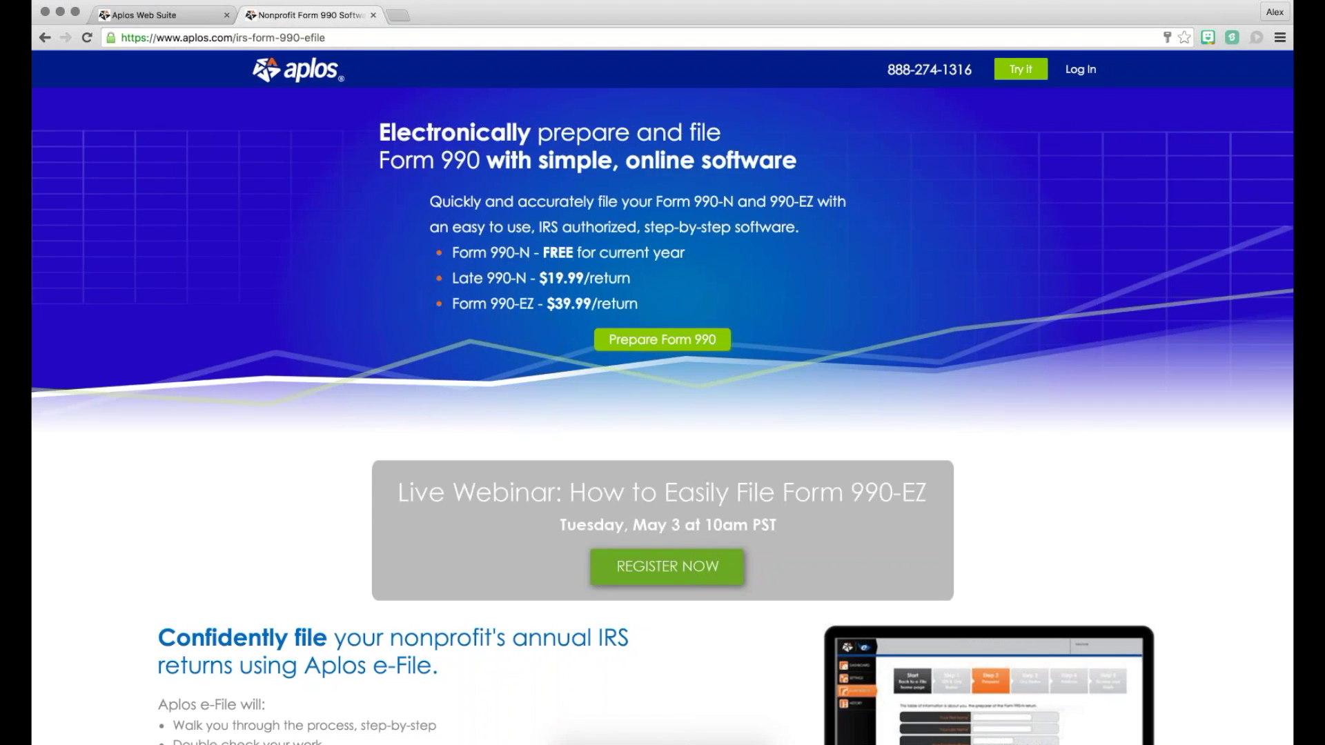
pyautogui.click(374, 14)
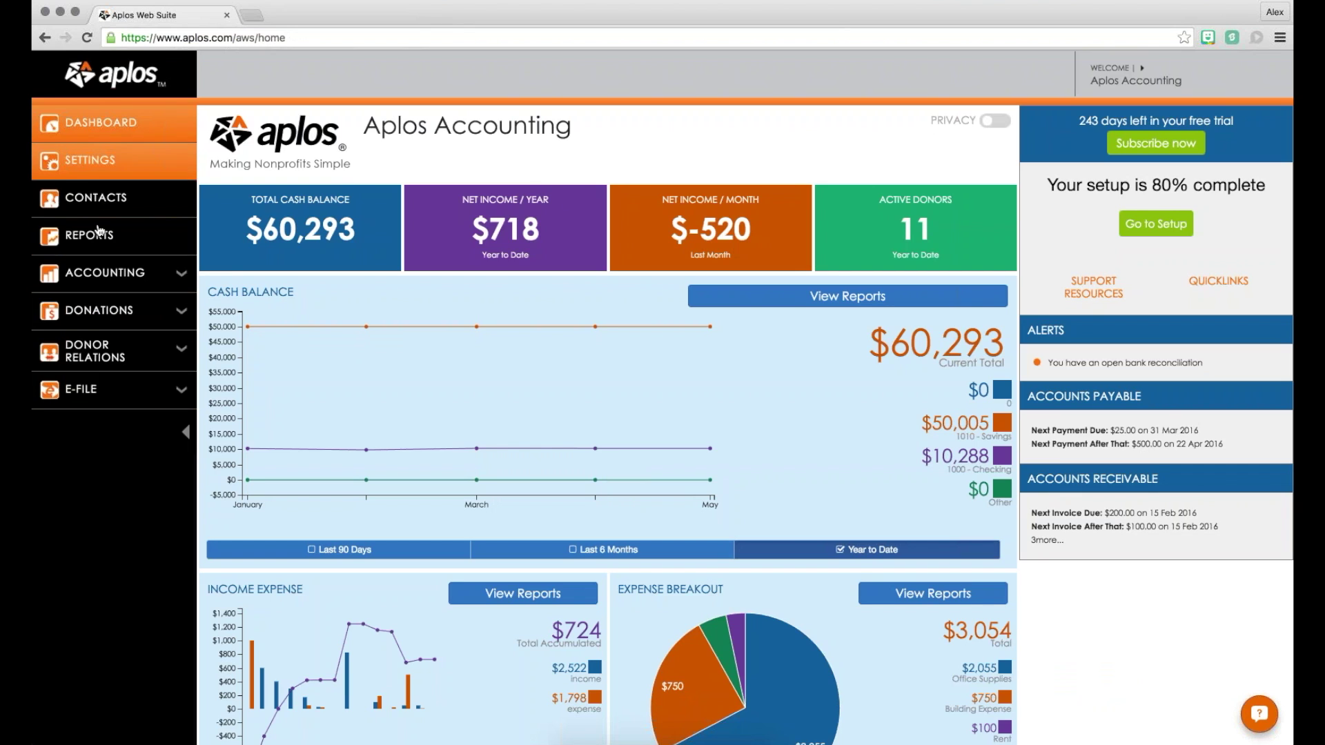
# Step: Open E-File > Start New Filing to reach the Form 990-N and 990-EZ choices
pyautogui.click(97, 388)
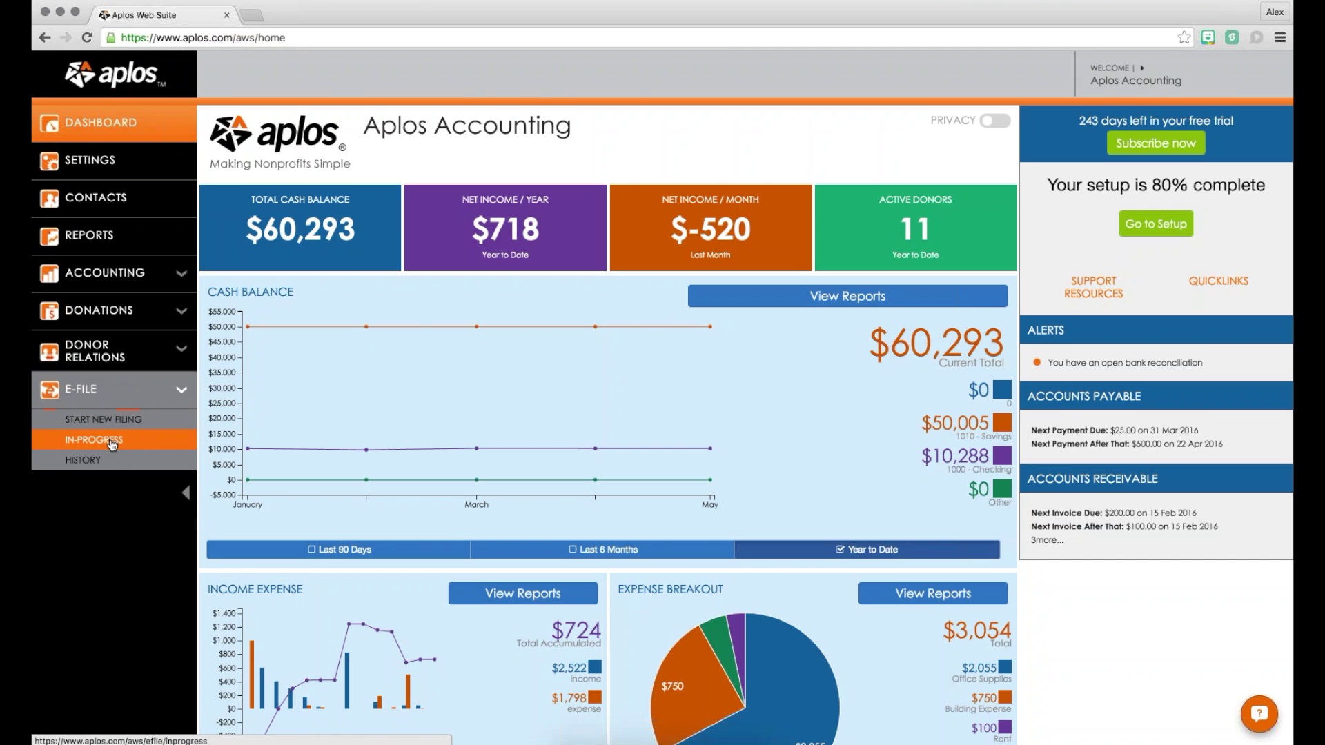
pyautogui.click(109, 424)
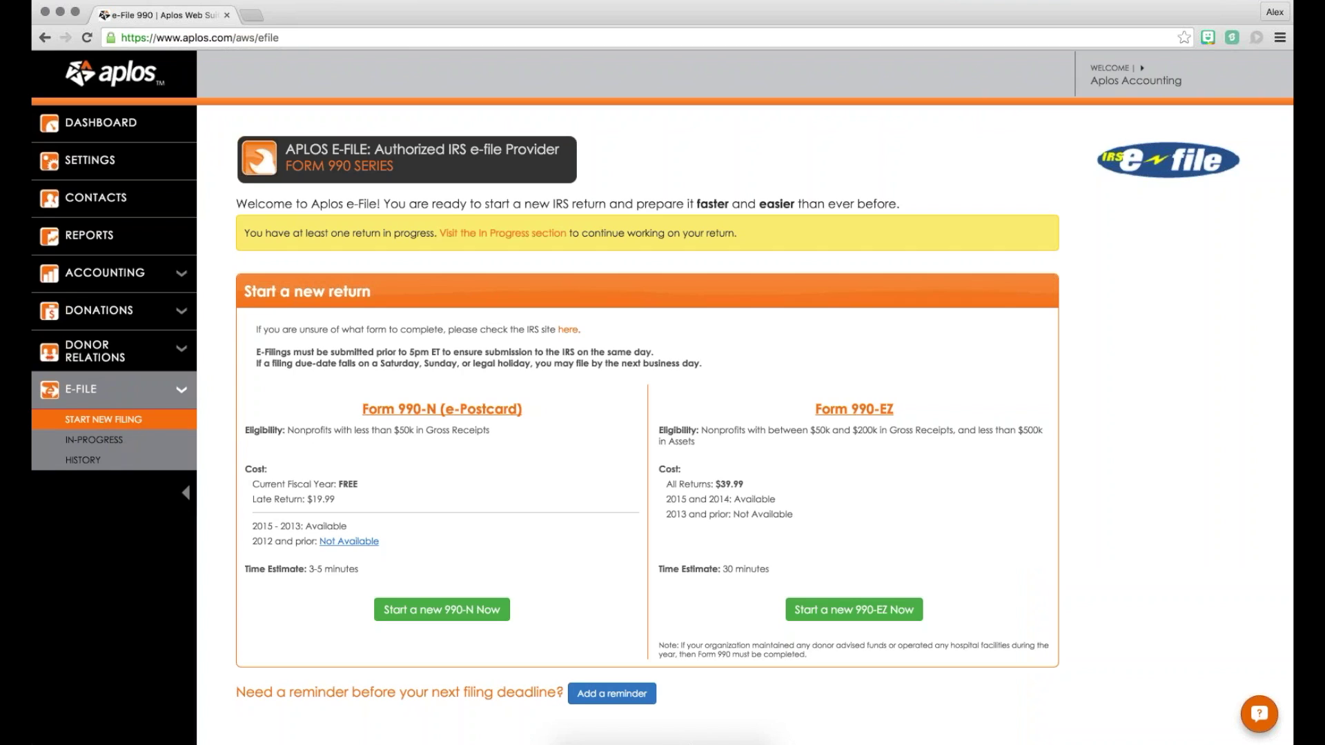
pyautogui.moveTo(357, 402); pyautogui.dragTo(526, 410)
pyautogui.moveTo(813, 409); pyautogui.dragTo(899, 410)
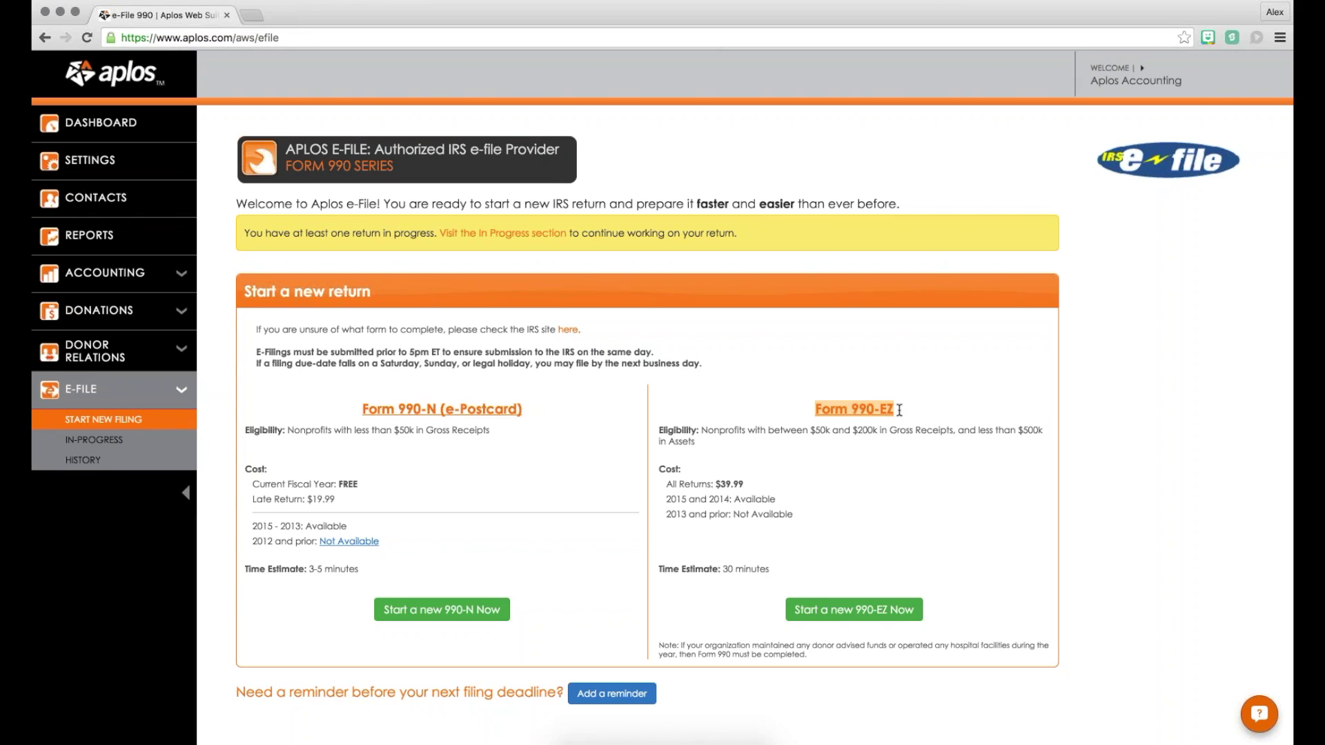
pyautogui.click(717, 400)
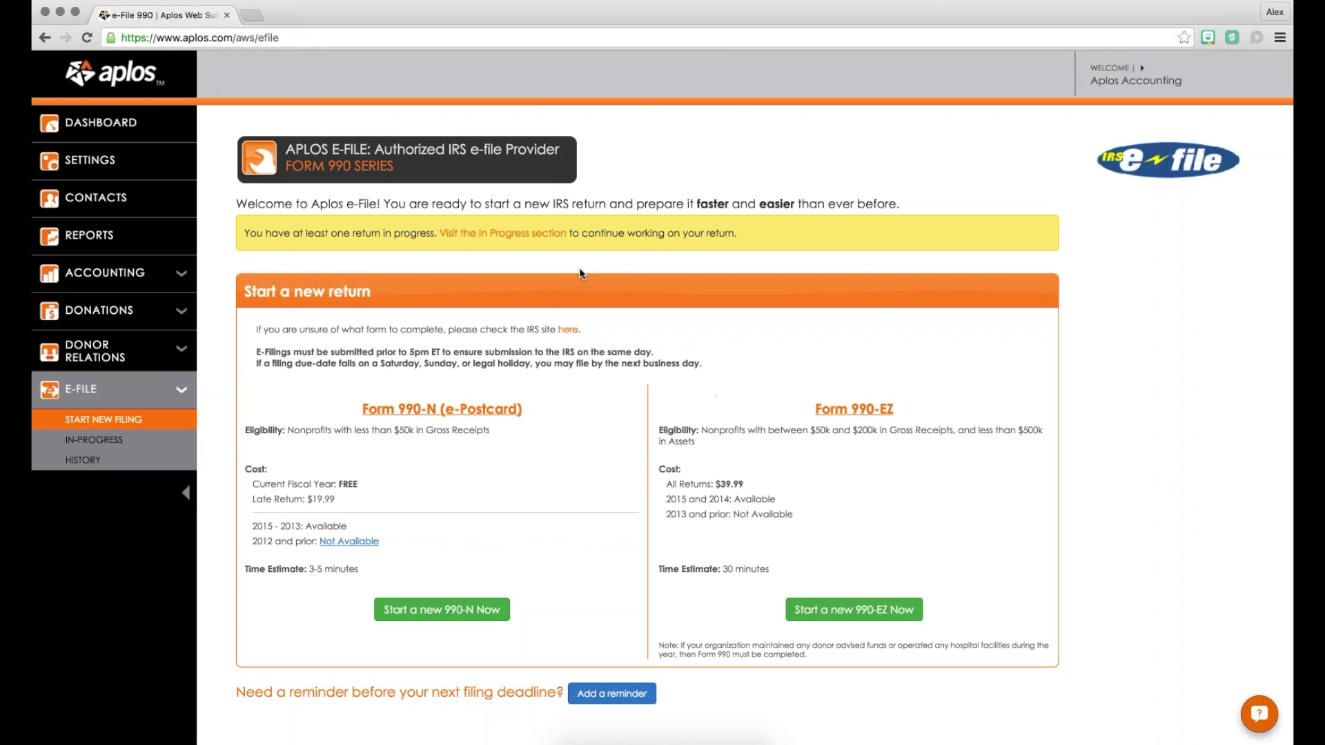
pyautogui.scroll(-2, 718, 400)
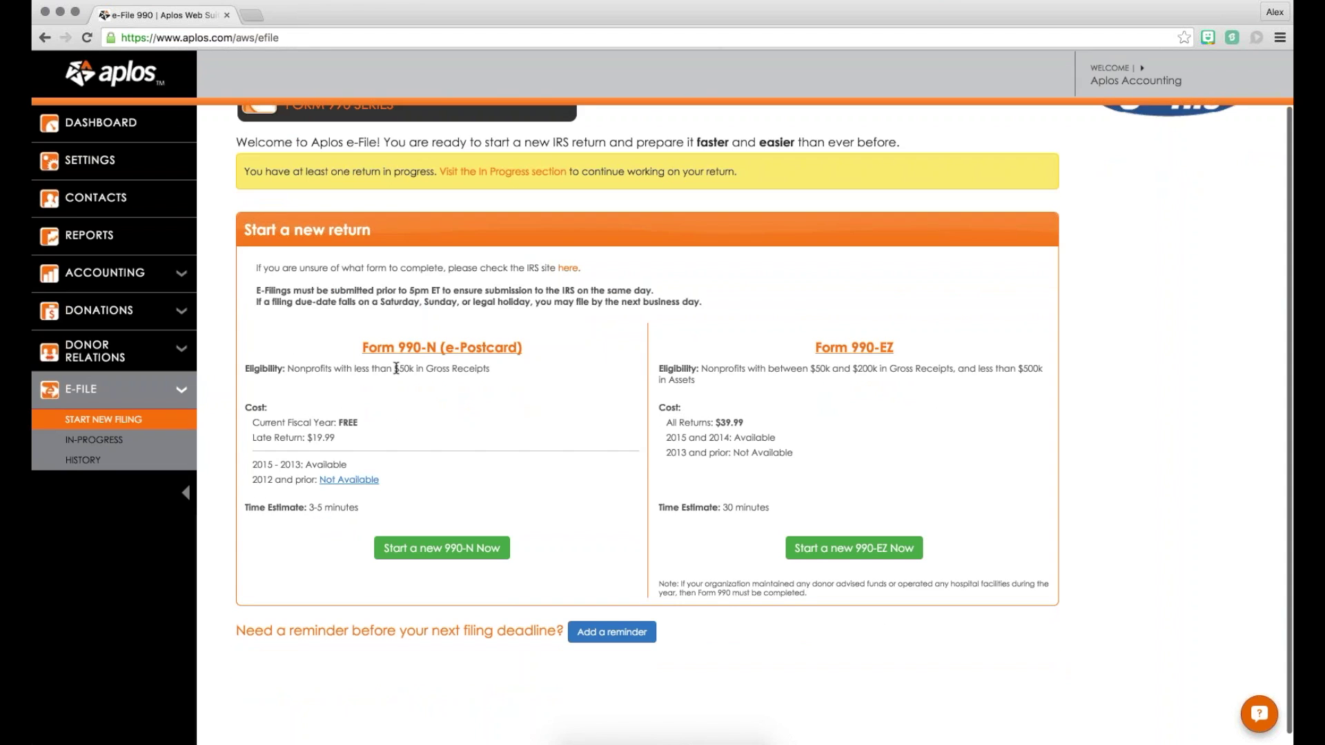
pyautogui.moveTo(394, 369); pyautogui.dragTo(493, 372)
pyautogui.scroll(-1, 493, 372)
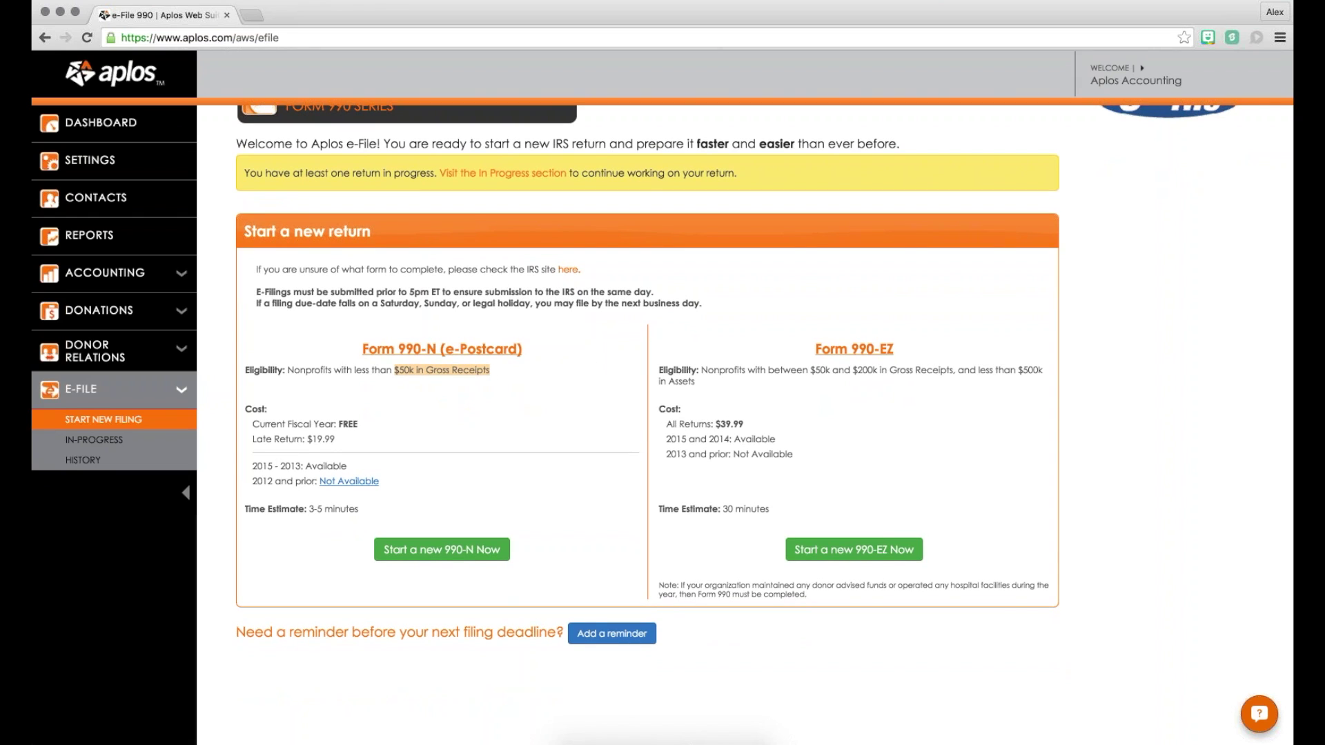
pyautogui.moveTo(364, 349); pyautogui.dragTo(522, 351)
pyautogui.click(595, 353)
pyautogui.moveTo(808, 371); pyautogui.dragTo(880, 370)
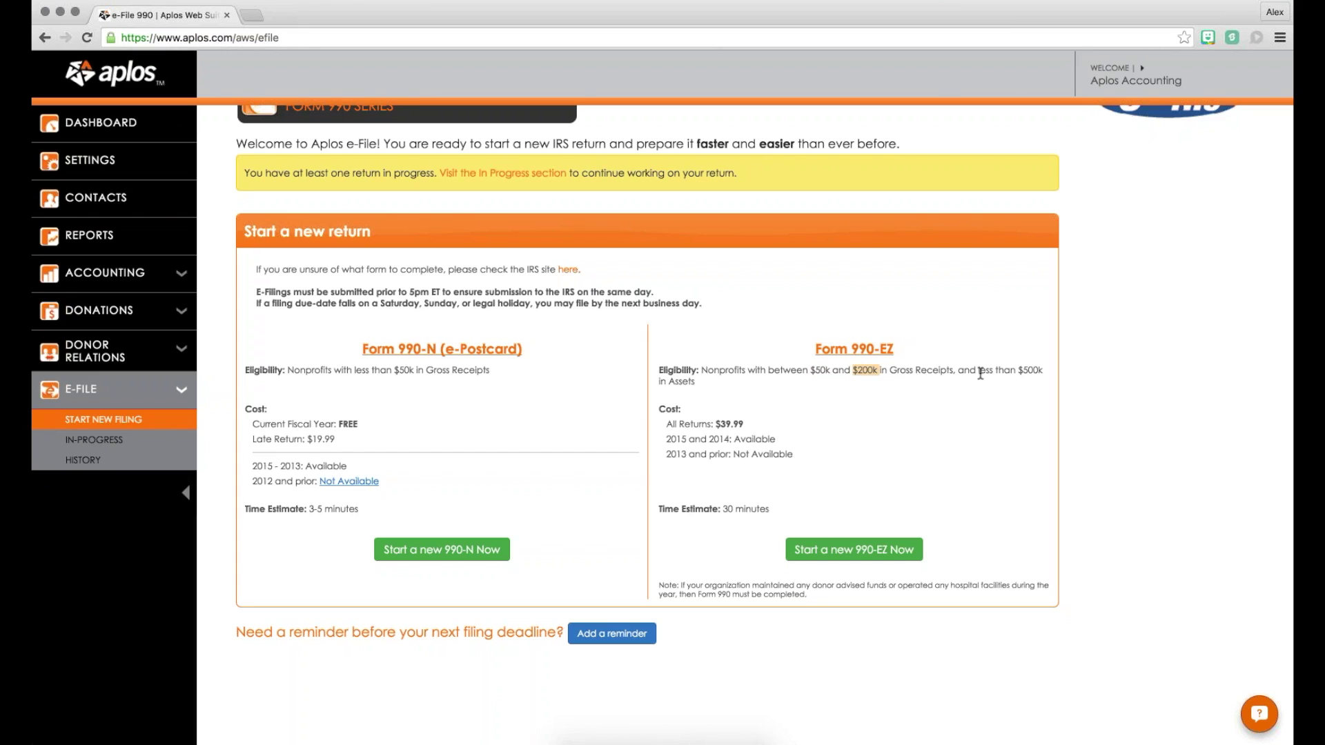
pyautogui.moveTo(1017, 370); pyautogui.dragTo(1021, 378)
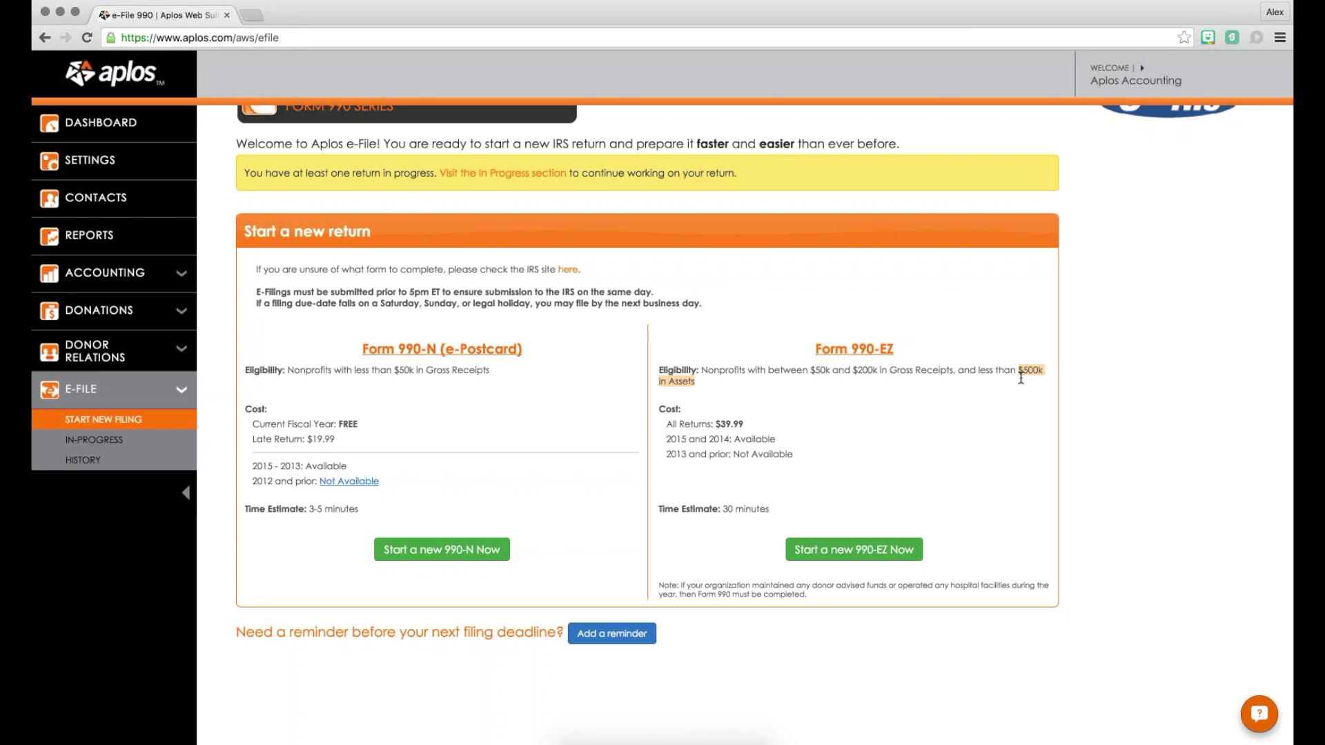
pyautogui.click(1020, 378)
pyautogui.moveTo(813, 349); pyautogui.dragTo(898, 348)
pyautogui.click(912, 354)
pyautogui.scroll(-1, 754, 292)
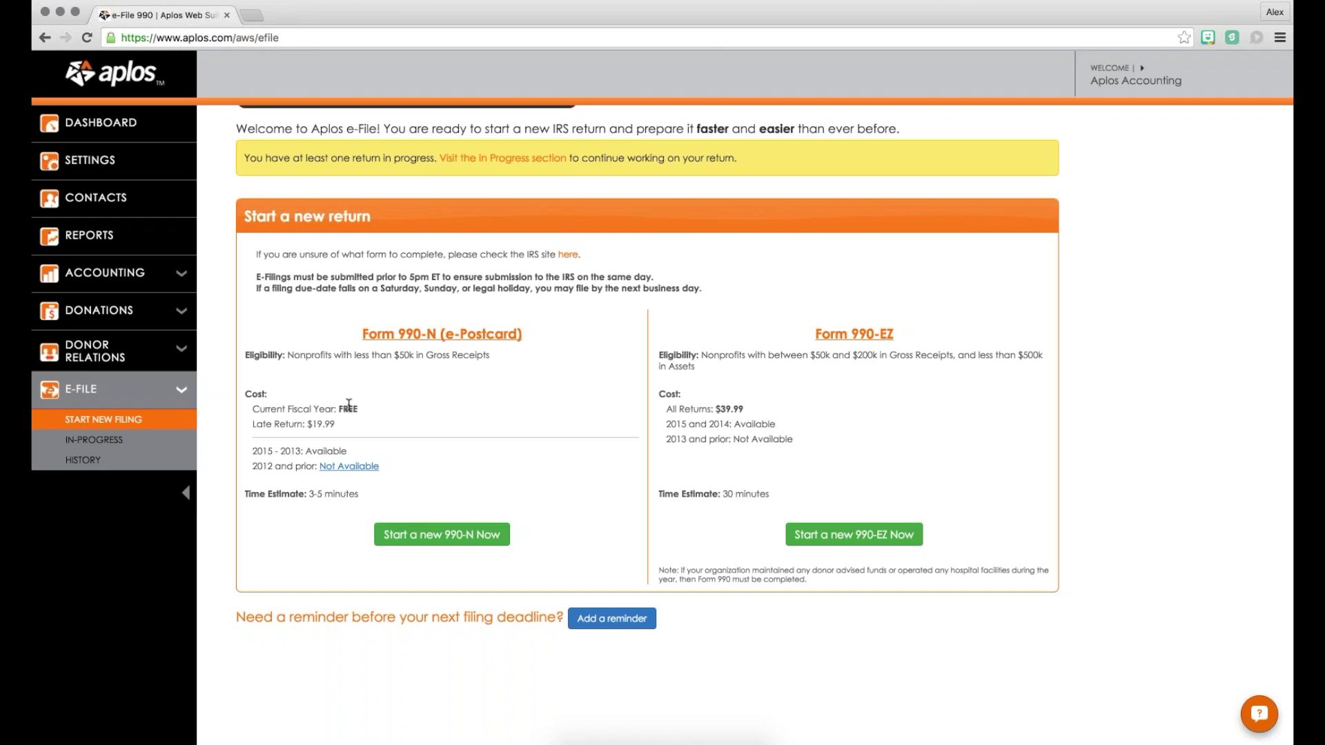
pyautogui.doubleClick(348, 408)
pyautogui.click(366, 410)
pyautogui.moveTo(260, 426); pyautogui.dragTo(356, 423)
pyautogui.click(356, 423)
pyautogui.moveTo(813, 334); pyautogui.dragTo(900, 332)
pyautogui.click(900, 332)
# Step: Resume the saved 990-EZ return from E-File > In-Progress, landing on Step 1 Org Info
pyautogui.click(854, 535)
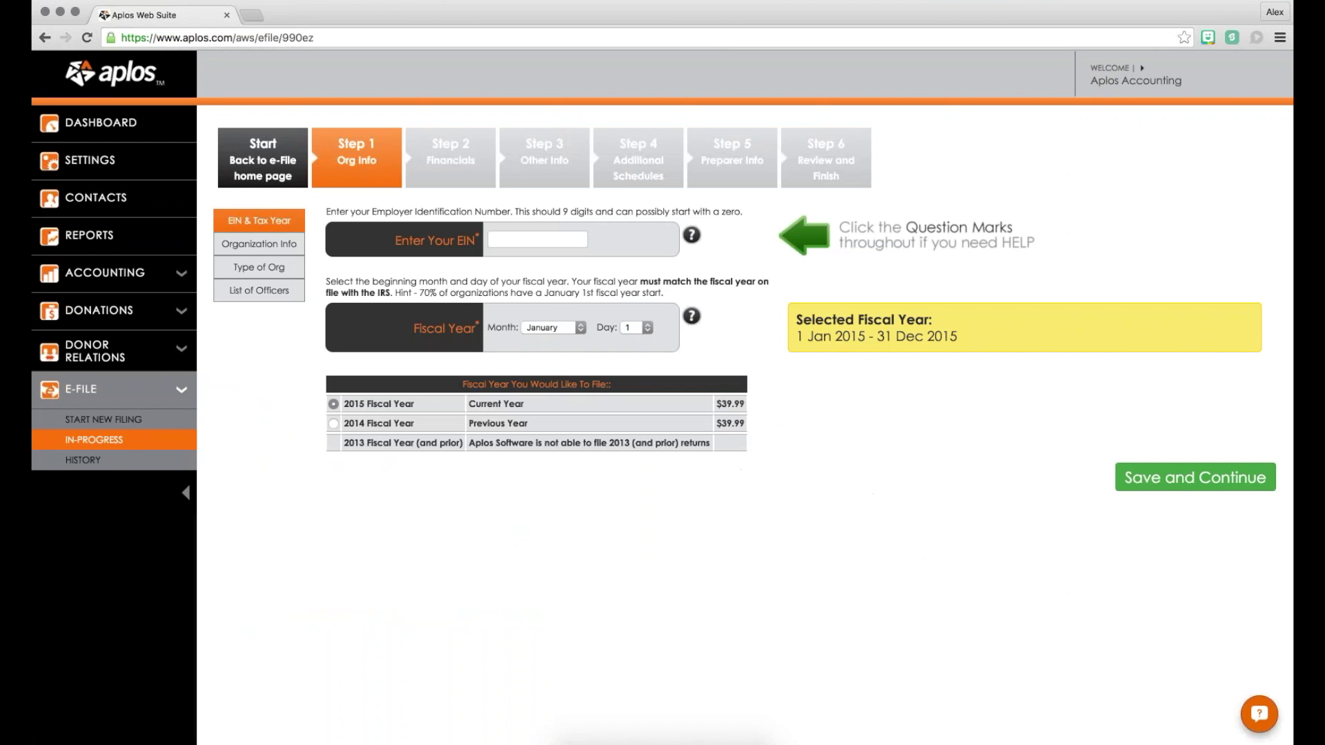
pyautogui.click(100, 445)
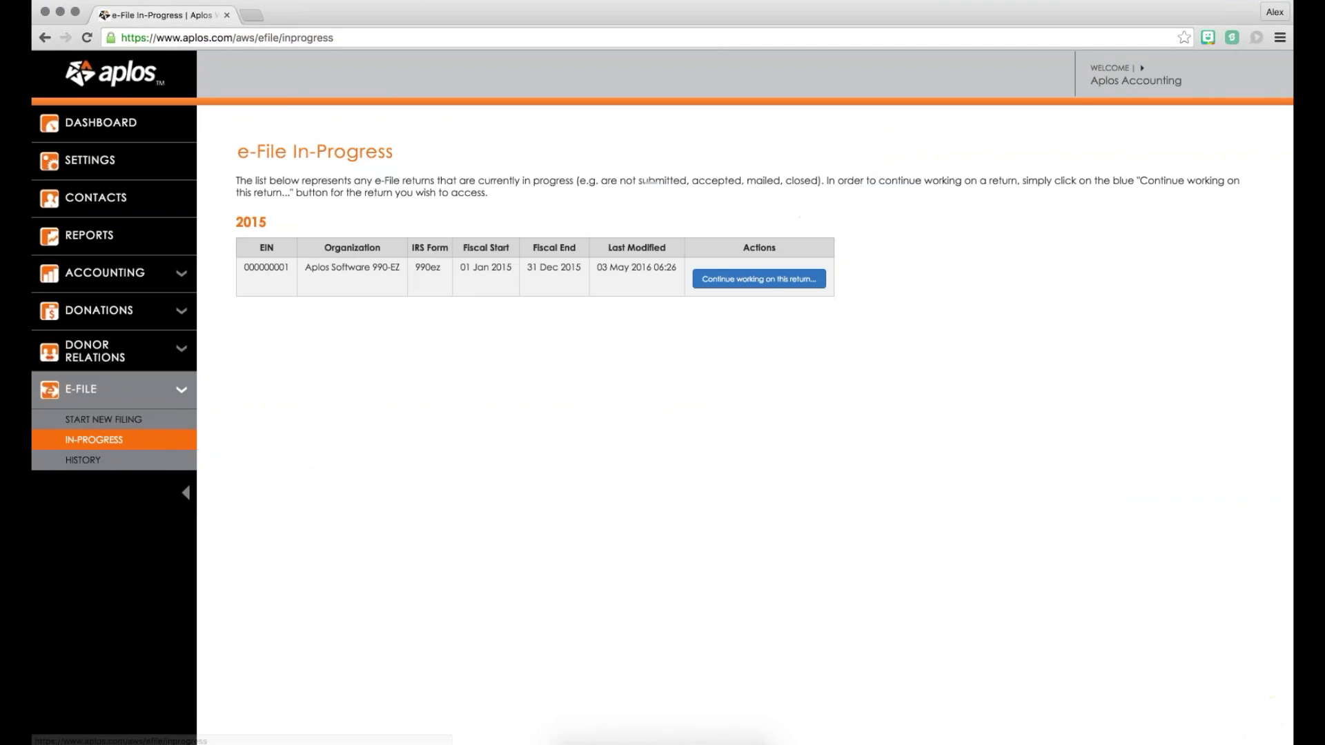
pyautogui.click(766, 281)
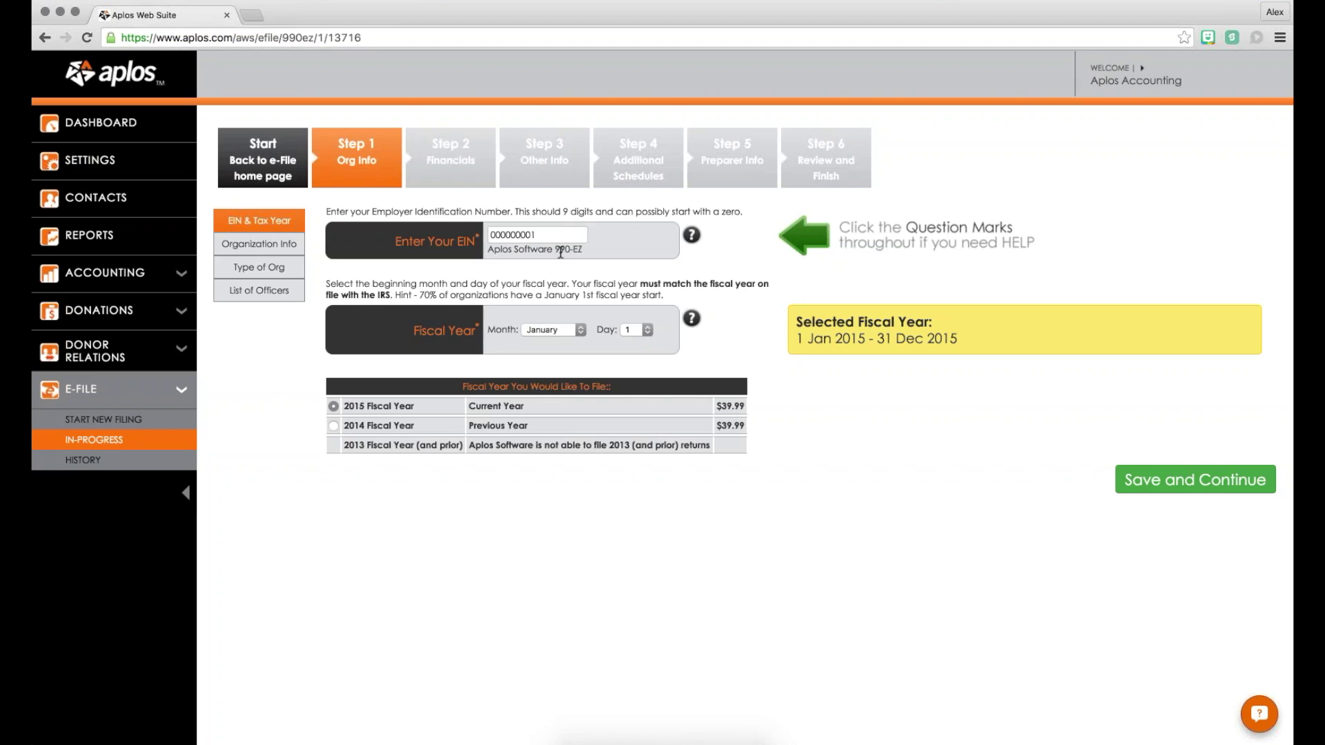
pyautogui.click(693, 236)
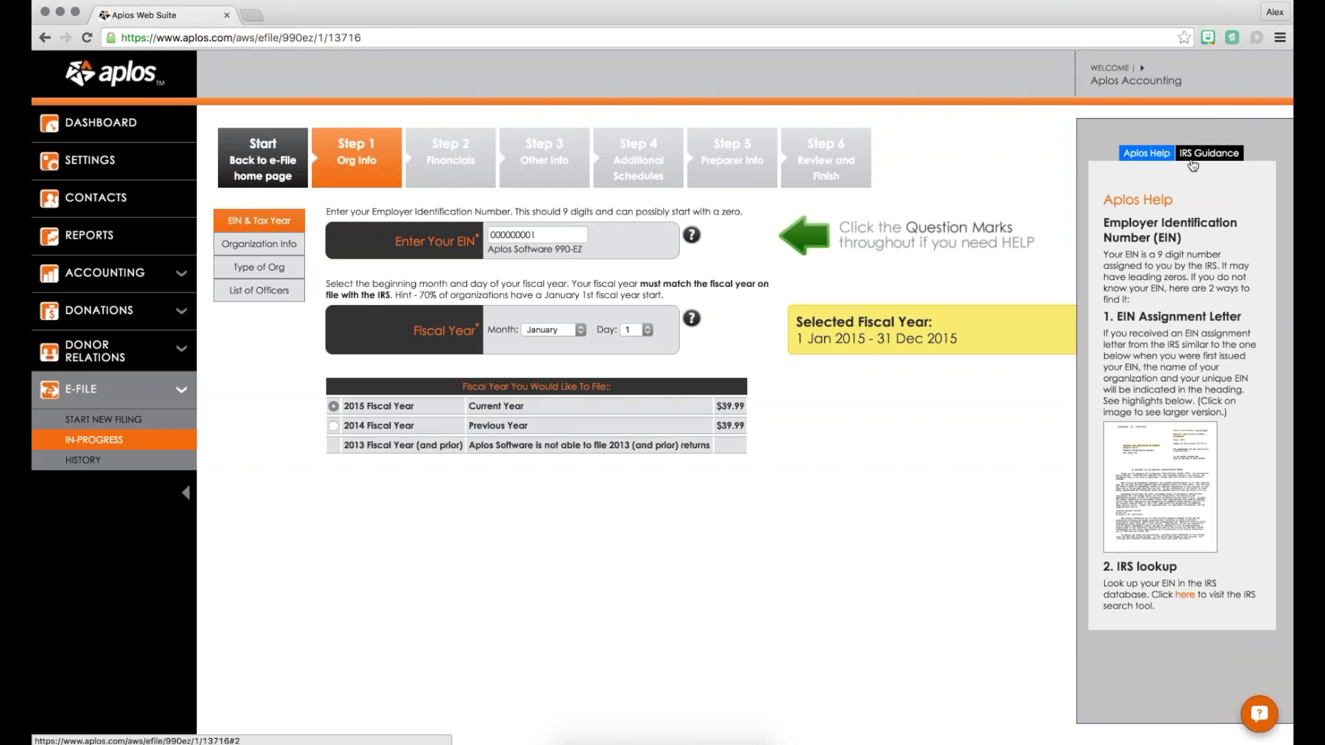
pyautogui.click(1218, 154)
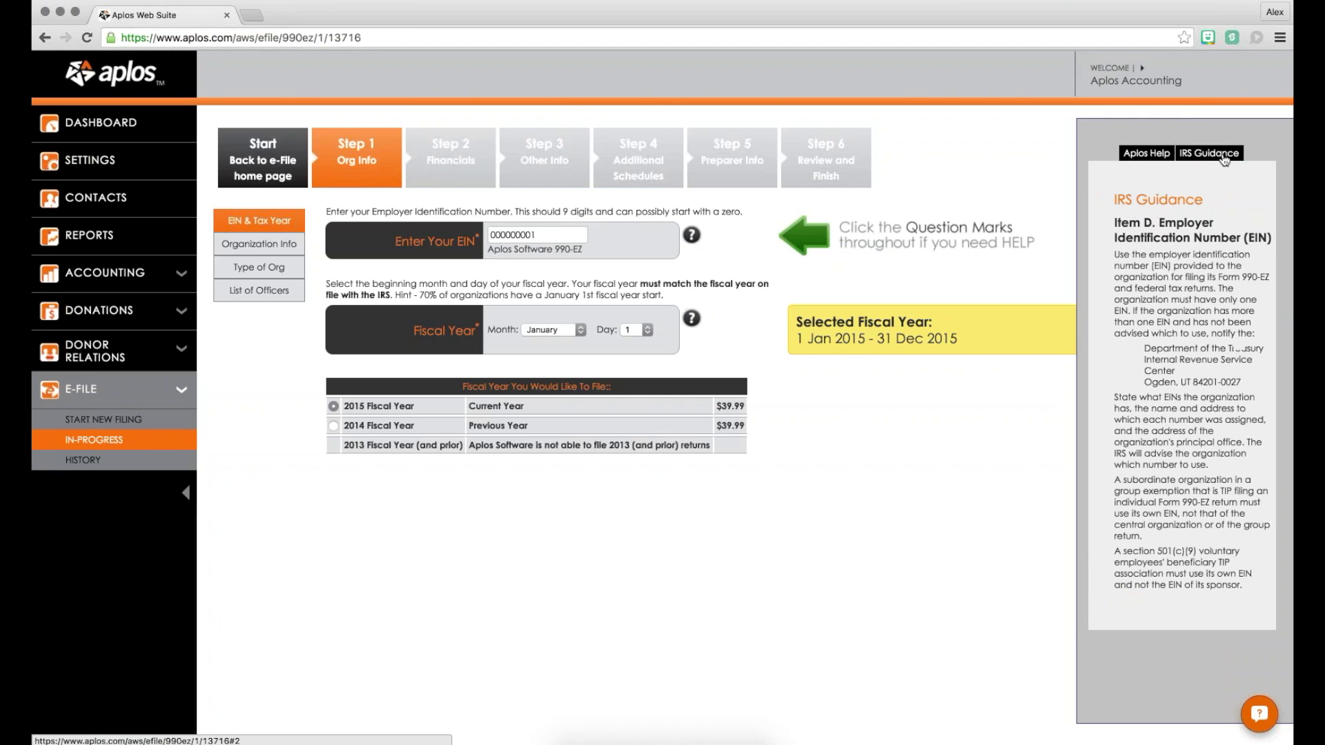
pyautogui.scroll(-2, 1166, 314)
pyautogui.scroll(2, 1166, 314)
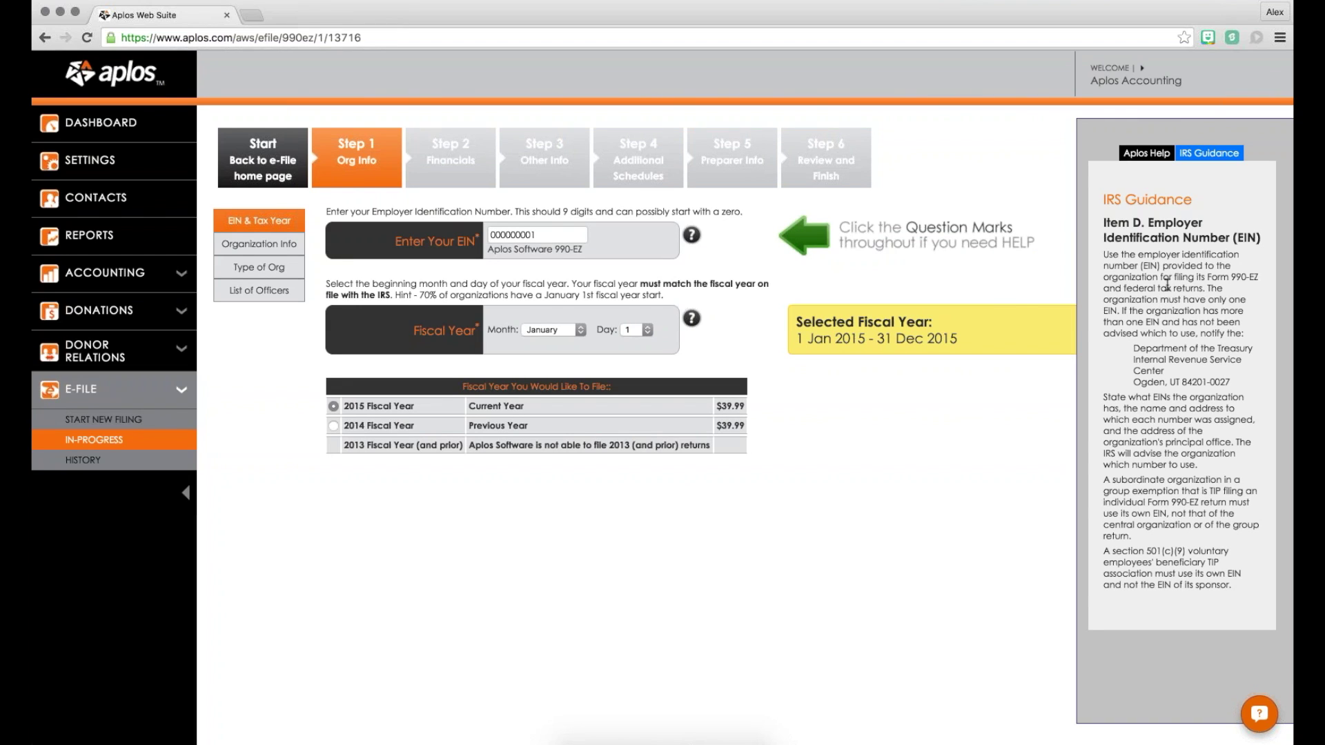
pyautogui.click(1139, 155)
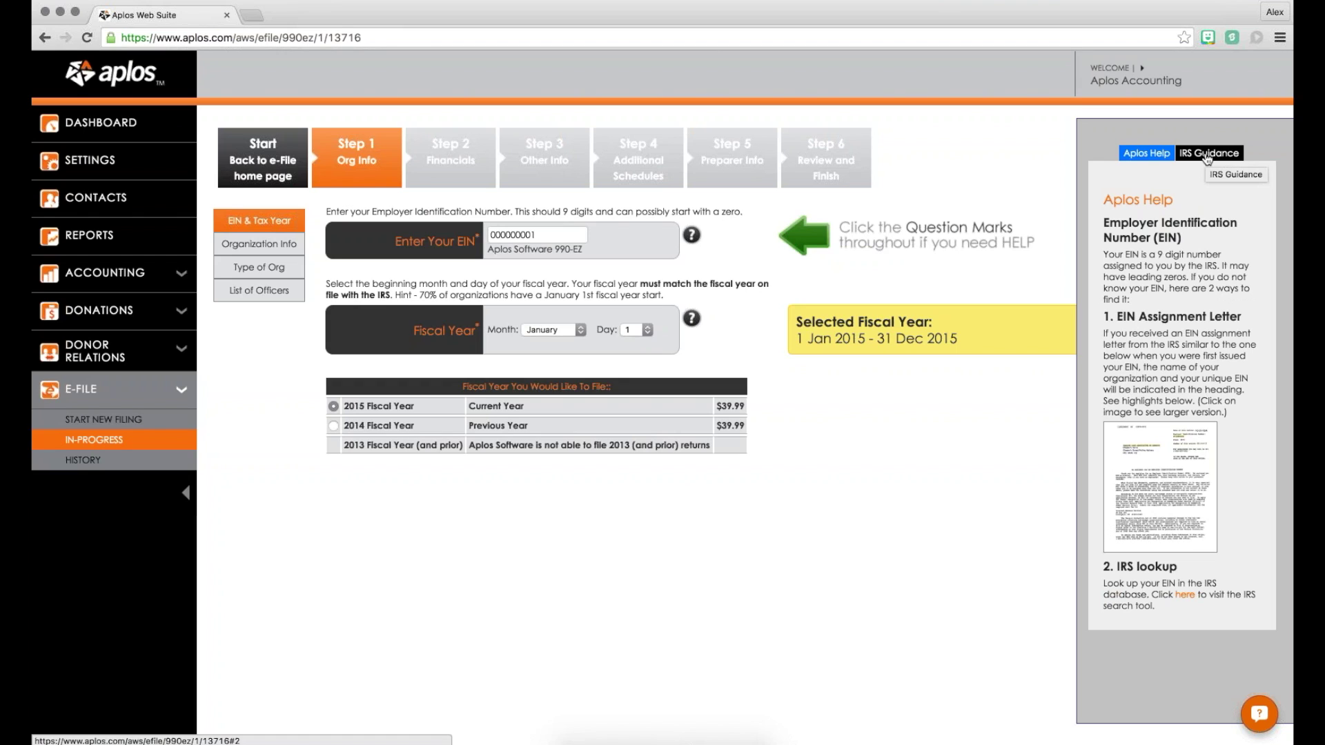
pyautogui.click(692, 320)
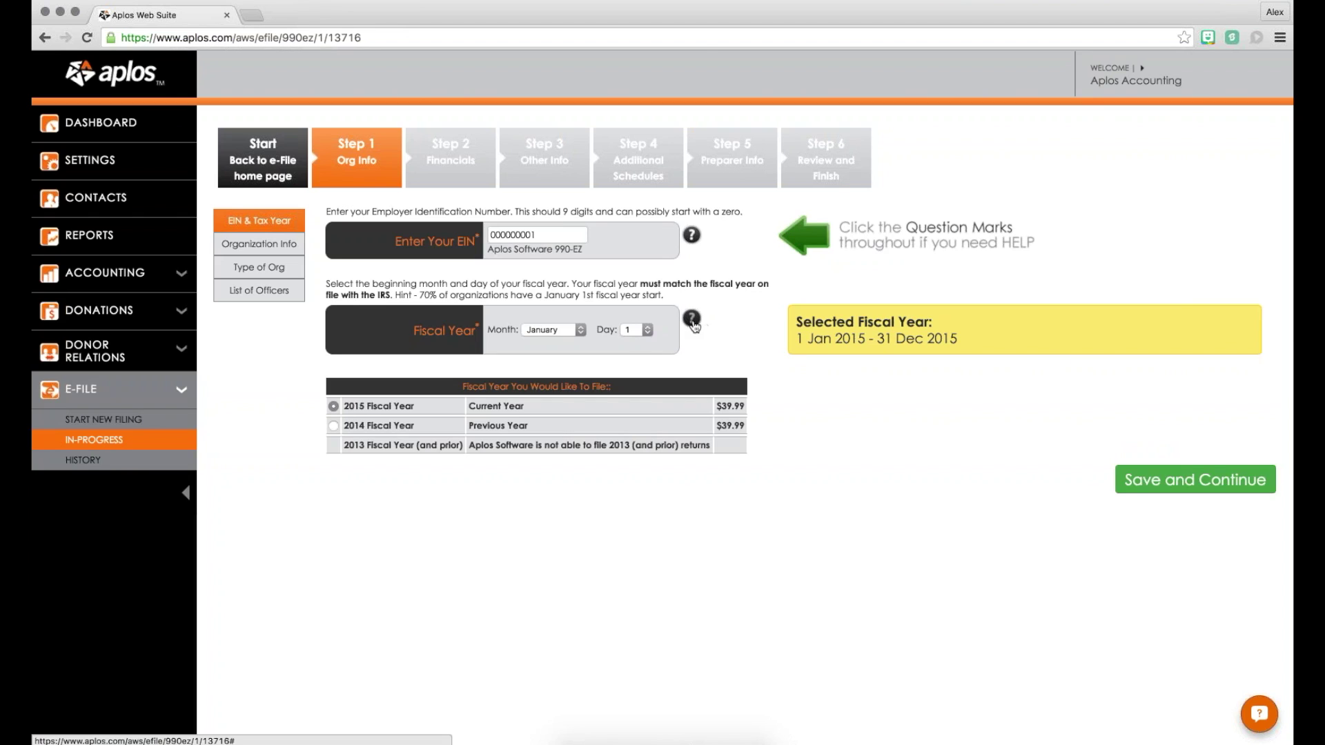
pyautogui.click(692, 320)
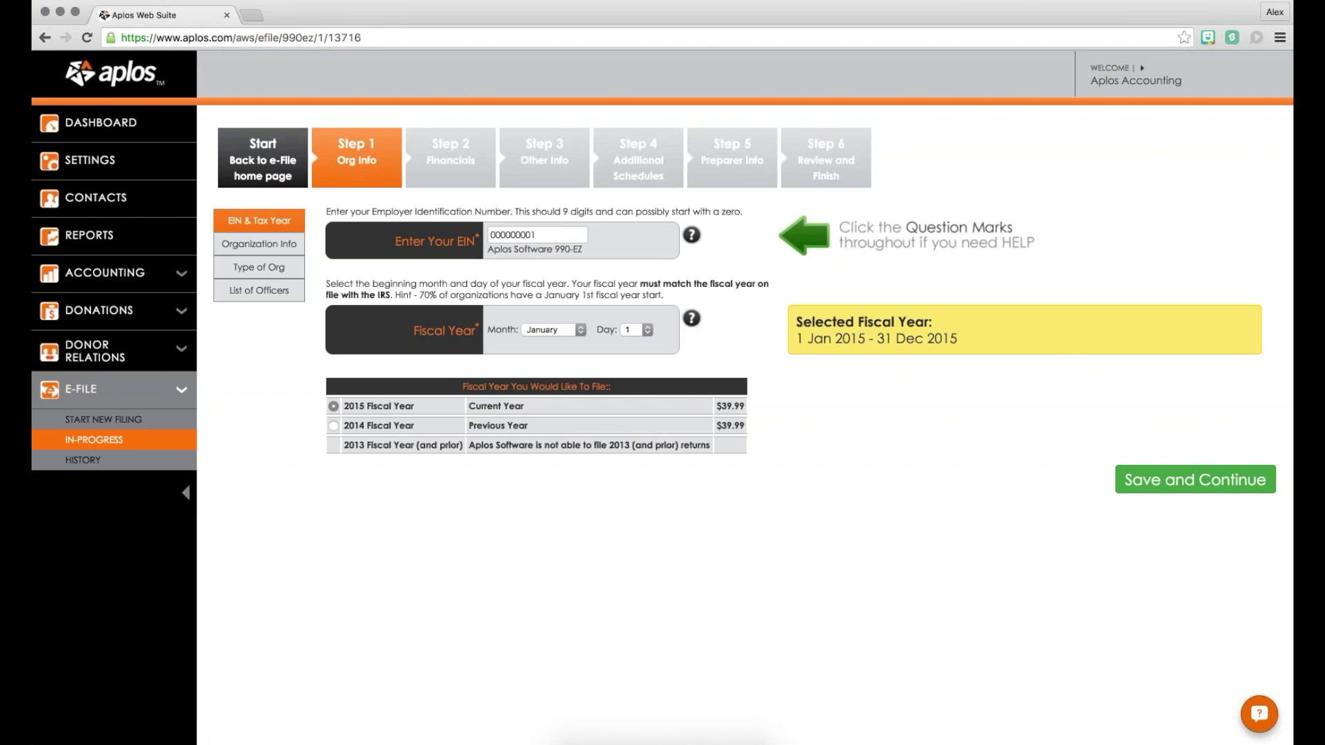
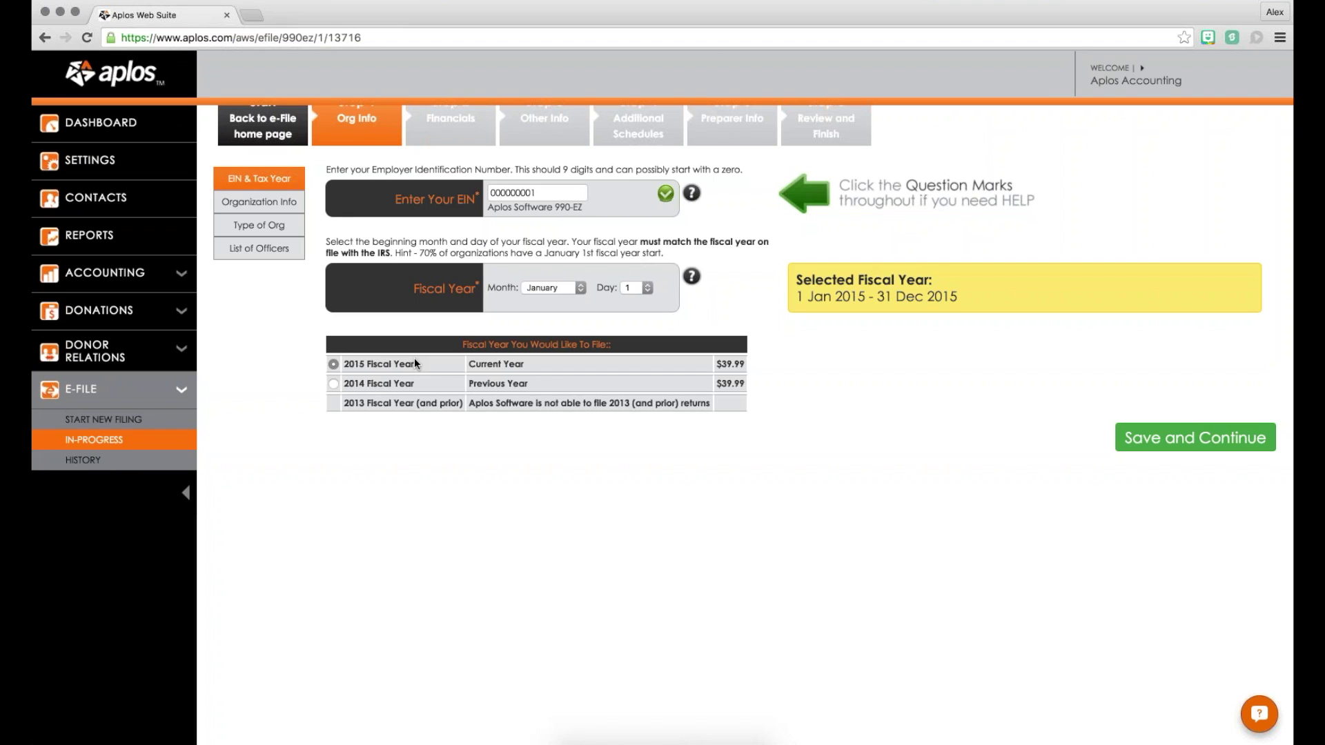
# Step: Save the fiscal year choice, then review and save the organization and bookkeeper details
pyautogui.click(1187, 437)
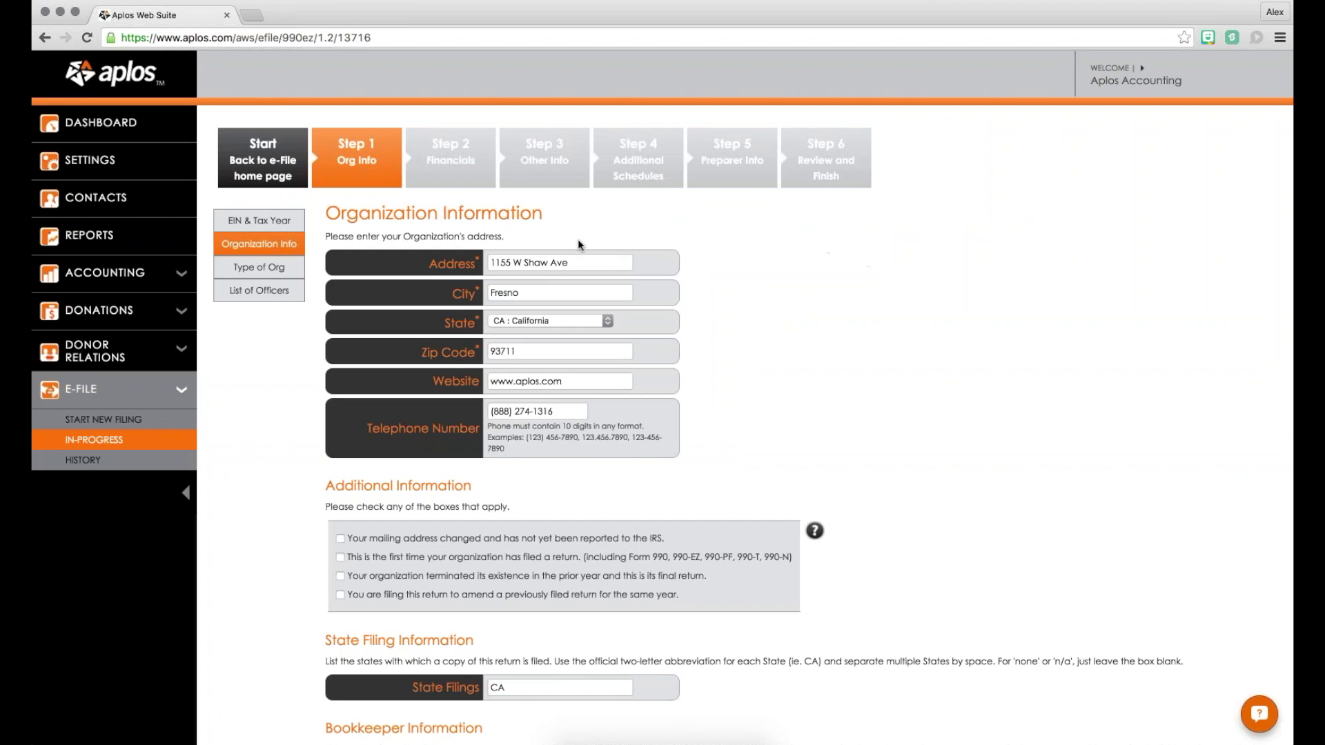
pyautogui.scroll(-1, 746, 233)
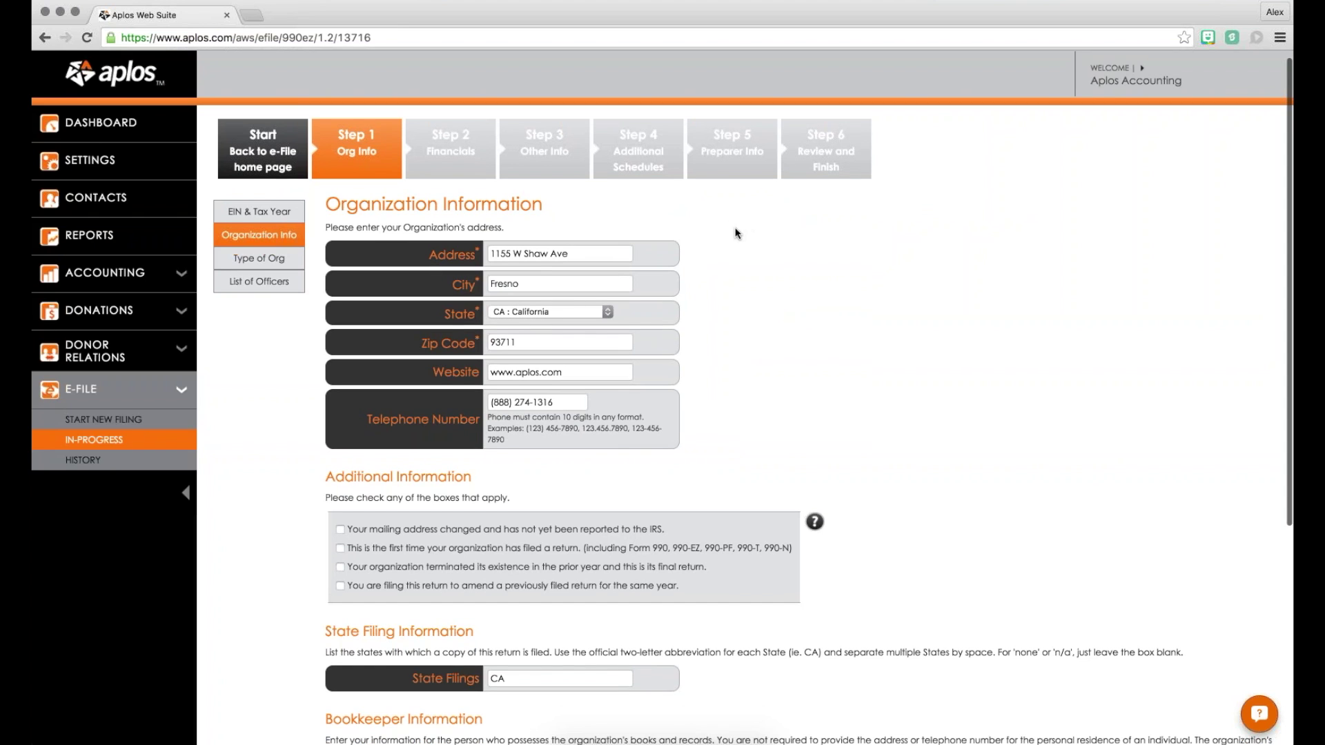
pyautogui.scroll(-5, 564, 235)
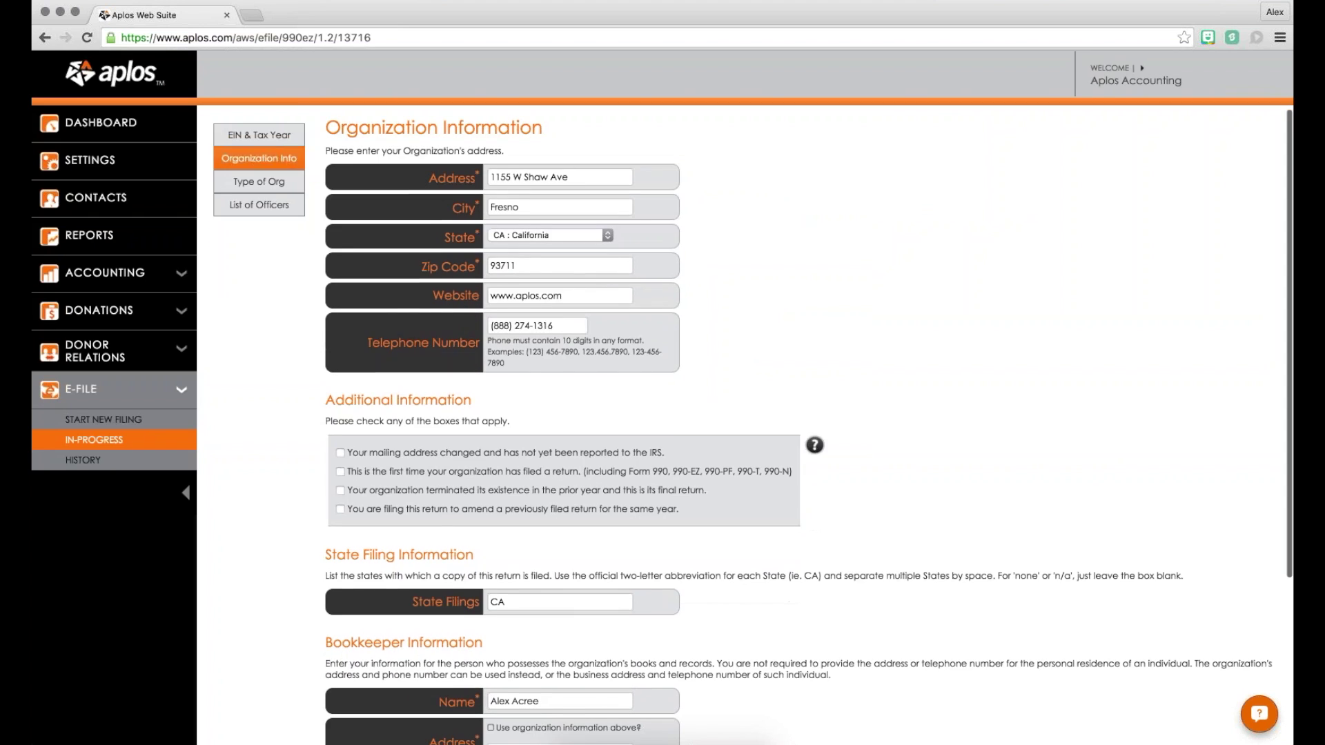
pyautogui.scroll(-1, 418, 316)
pyautogui.scroll(-1, 418, 316)
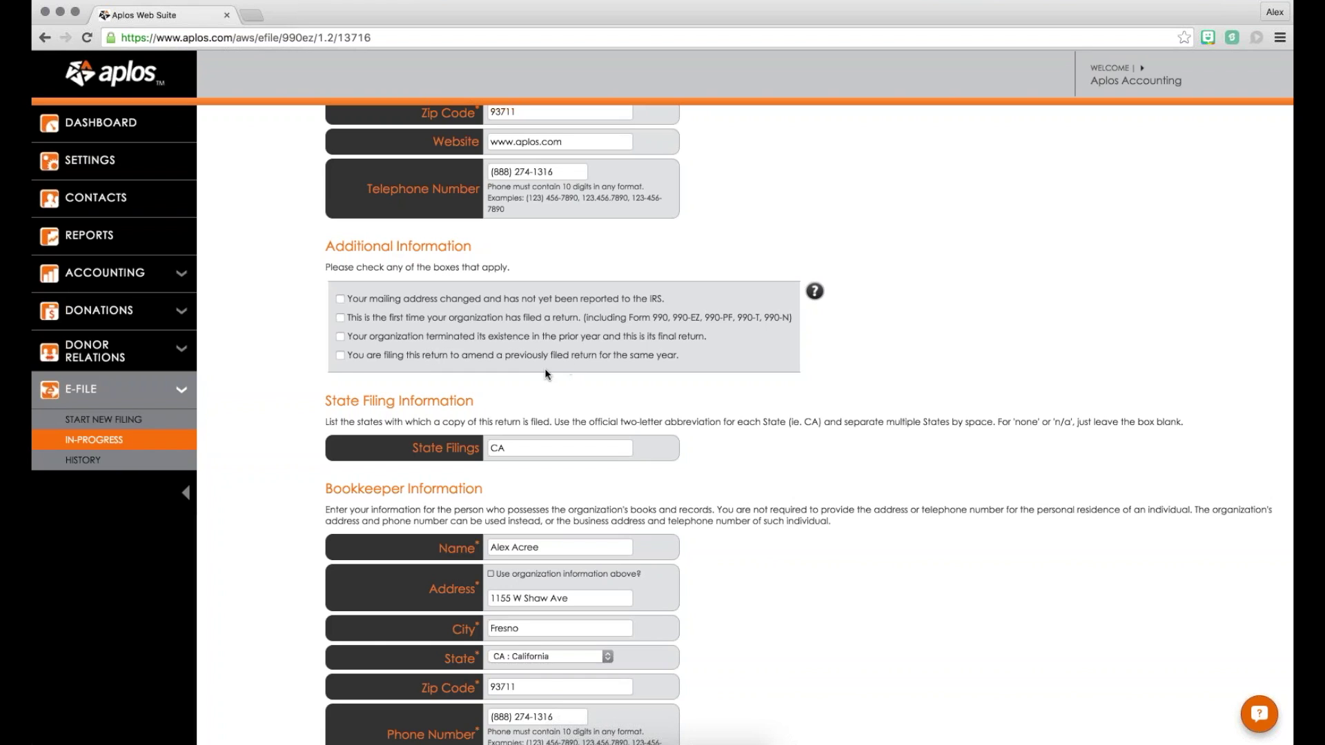
pyautogui.scroll(-3, 544, 374)
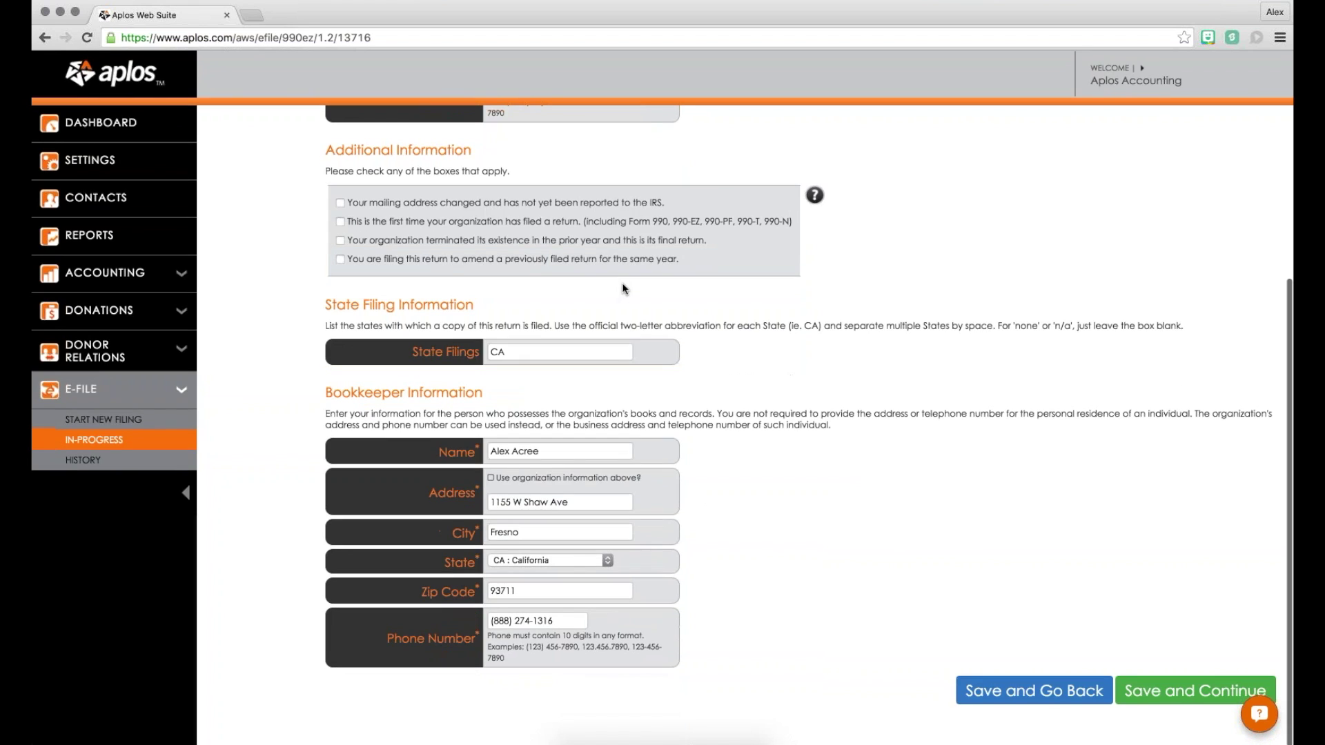
pyautogui.click(1166, 691)
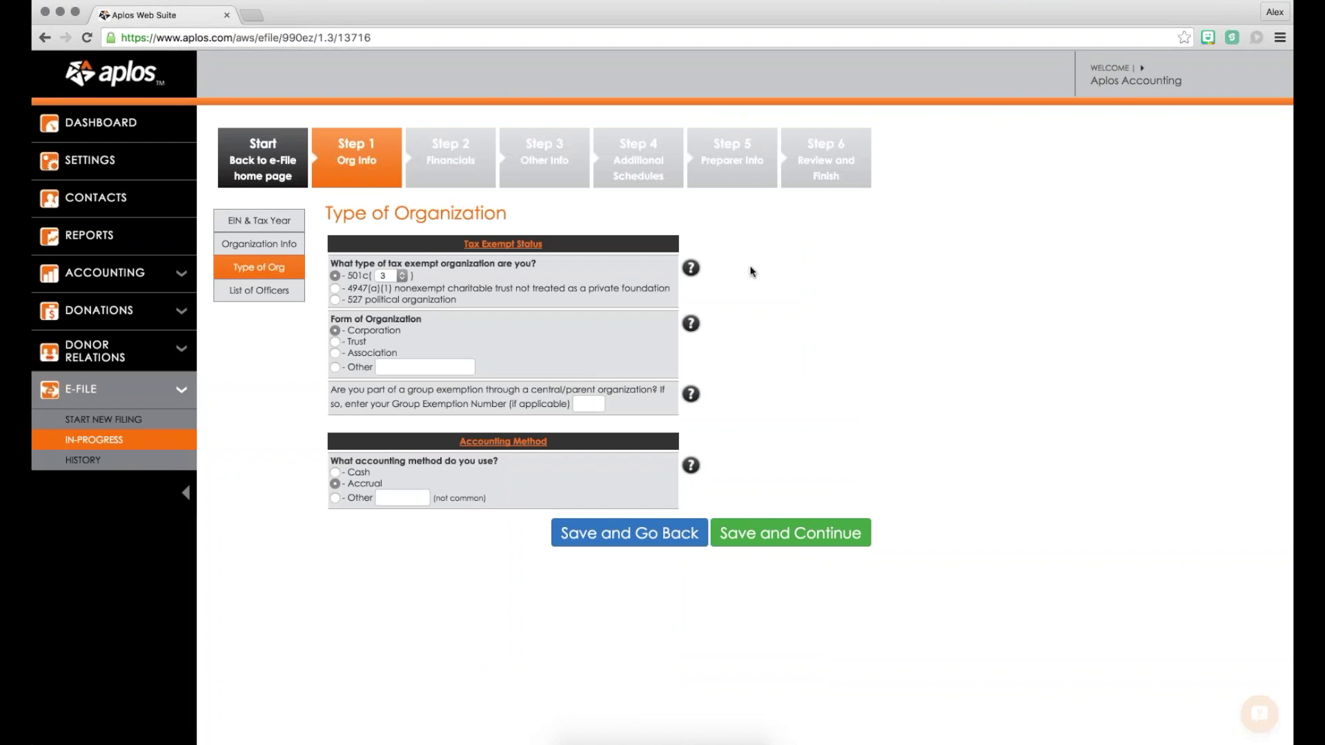
# Step: Keep the organization as 501(c)(3), Corporation form, Accrual accounting, and save the organization type
pyautogui.click(396, 276)
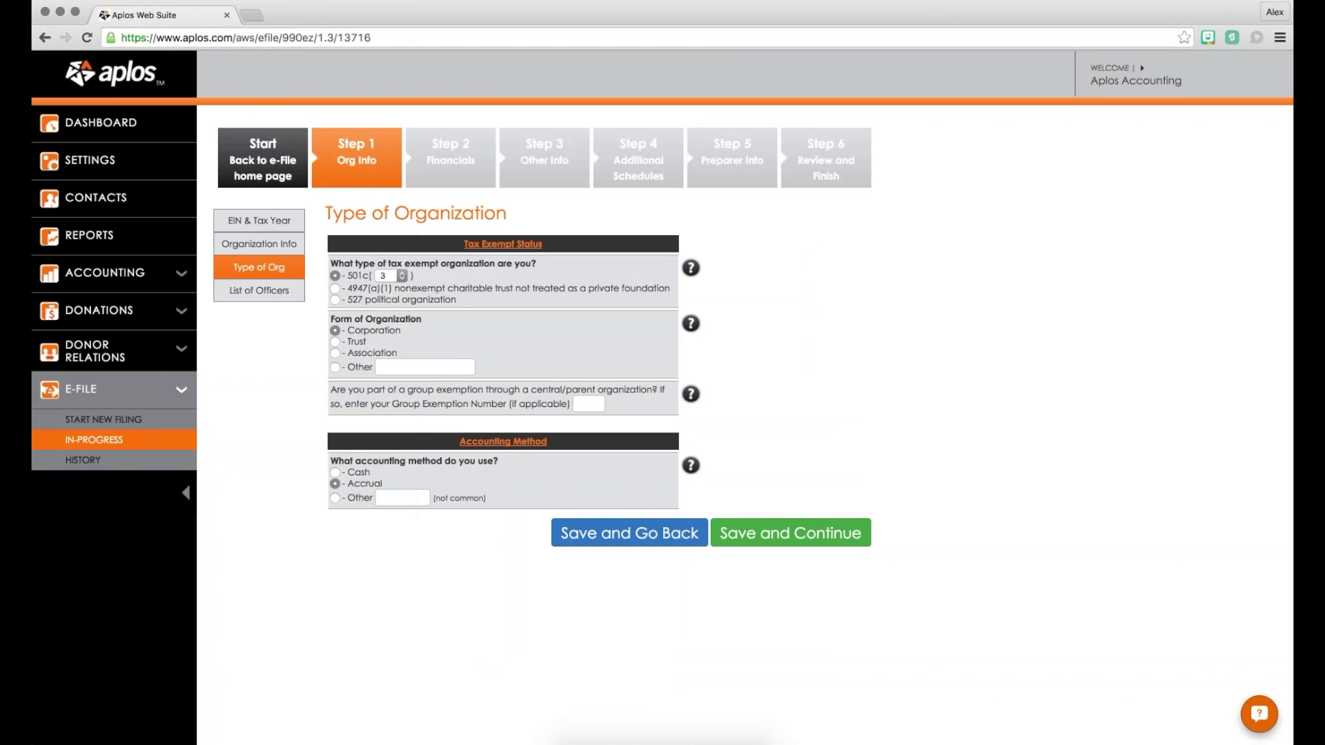
pyautogui.moveTo(359, 301)
pyautogui.click(826, 541)
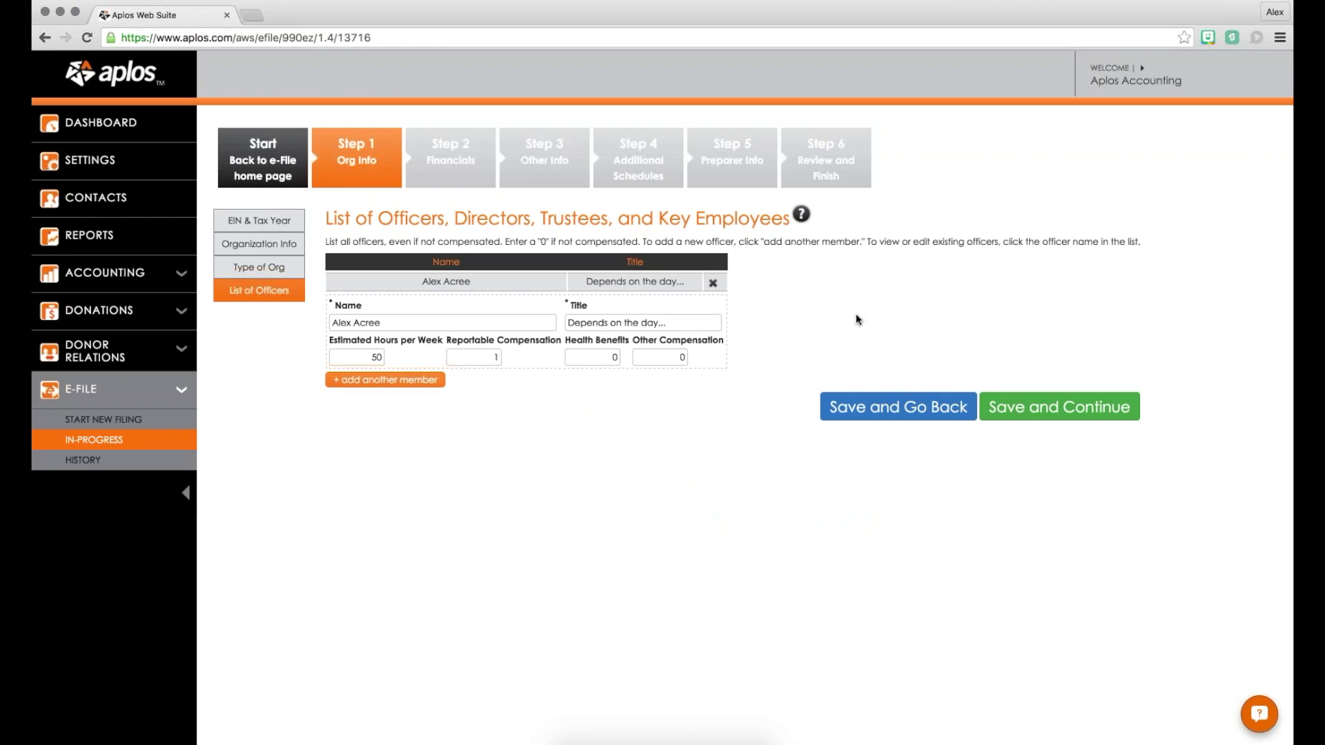
# Step: Save the officer entry (50 hours weekly, compensation 1) and go to the Balance Sheet
pyautogui.click(1029, 407)
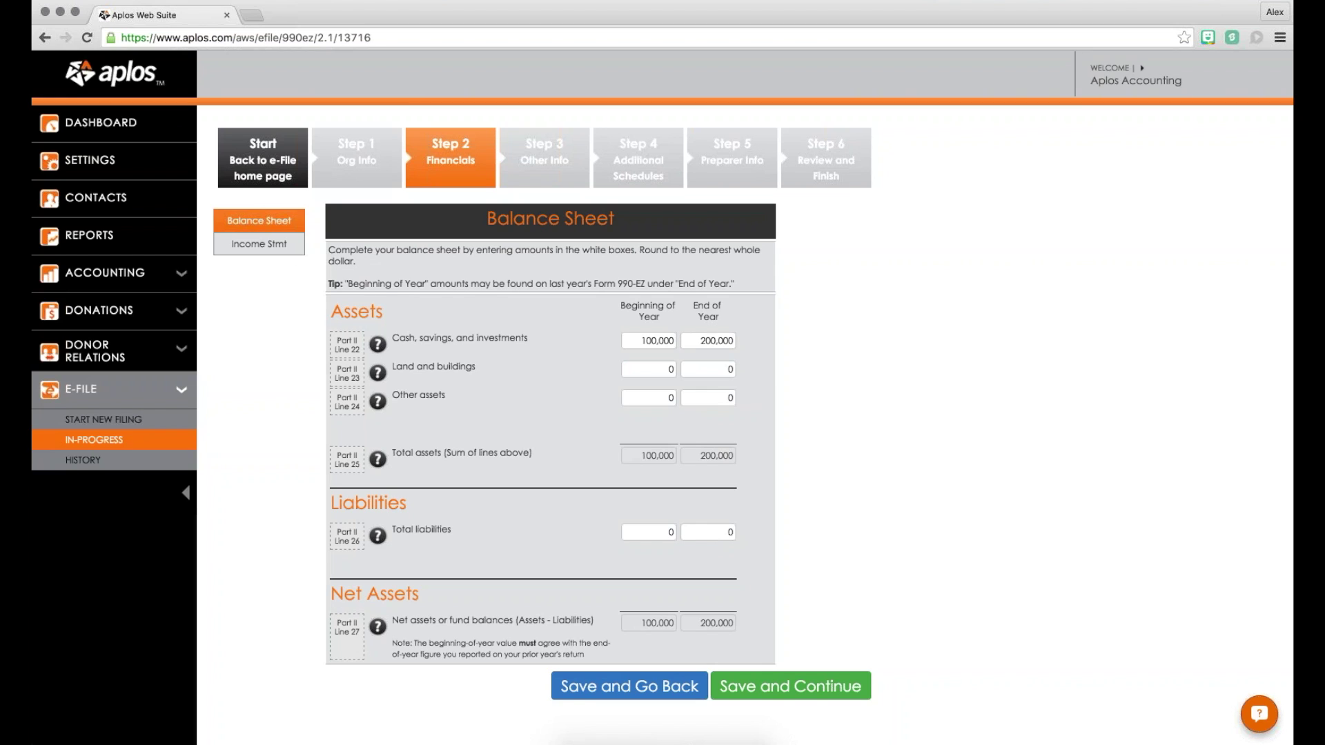
pyautogui.scroll(-1, 541, 238)
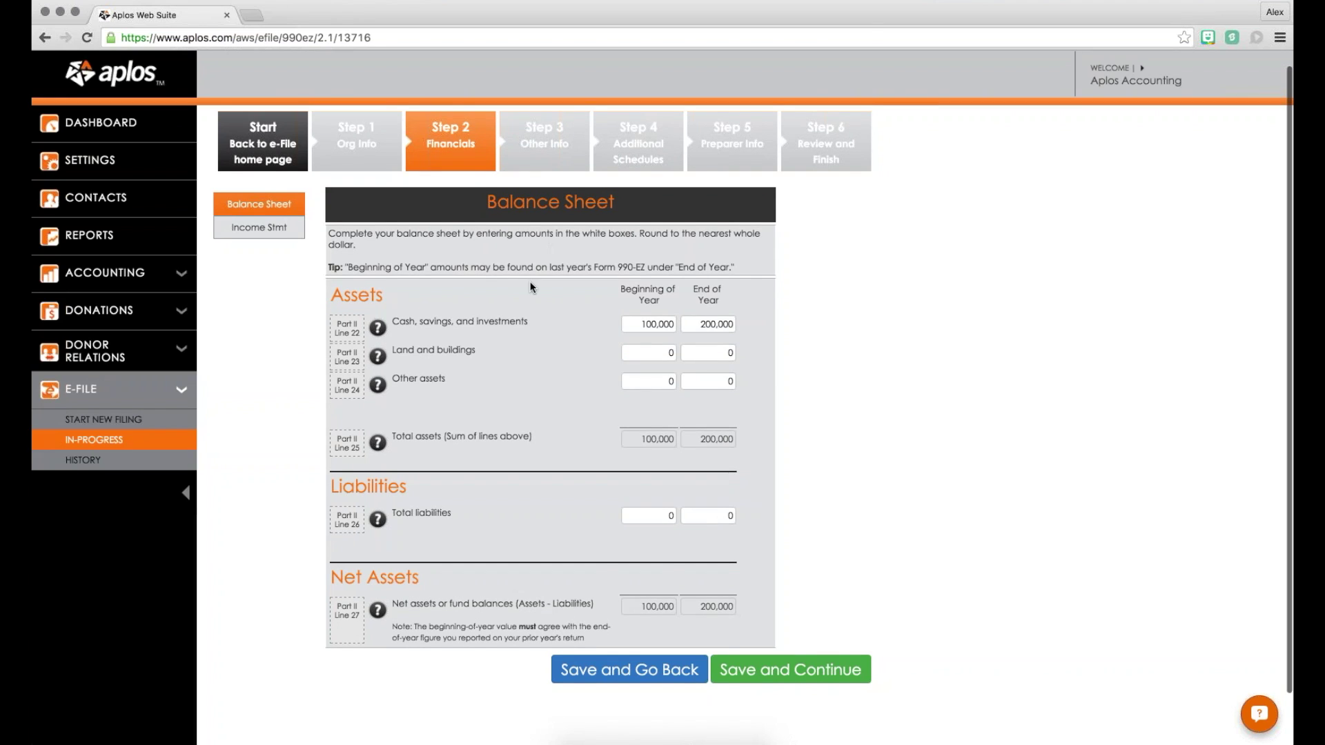
pyautogui.scroll(-2, 528, 280)
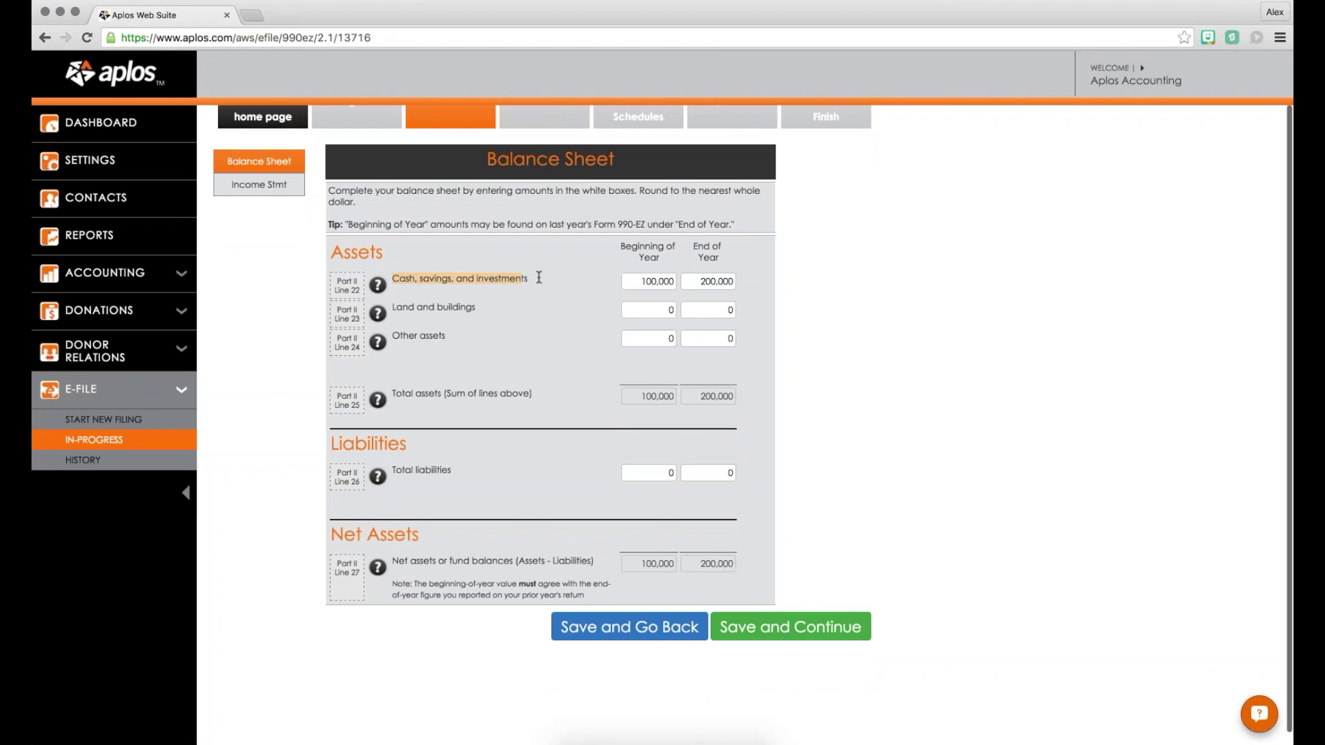
pyautogui.scroll(2, 529, 345)
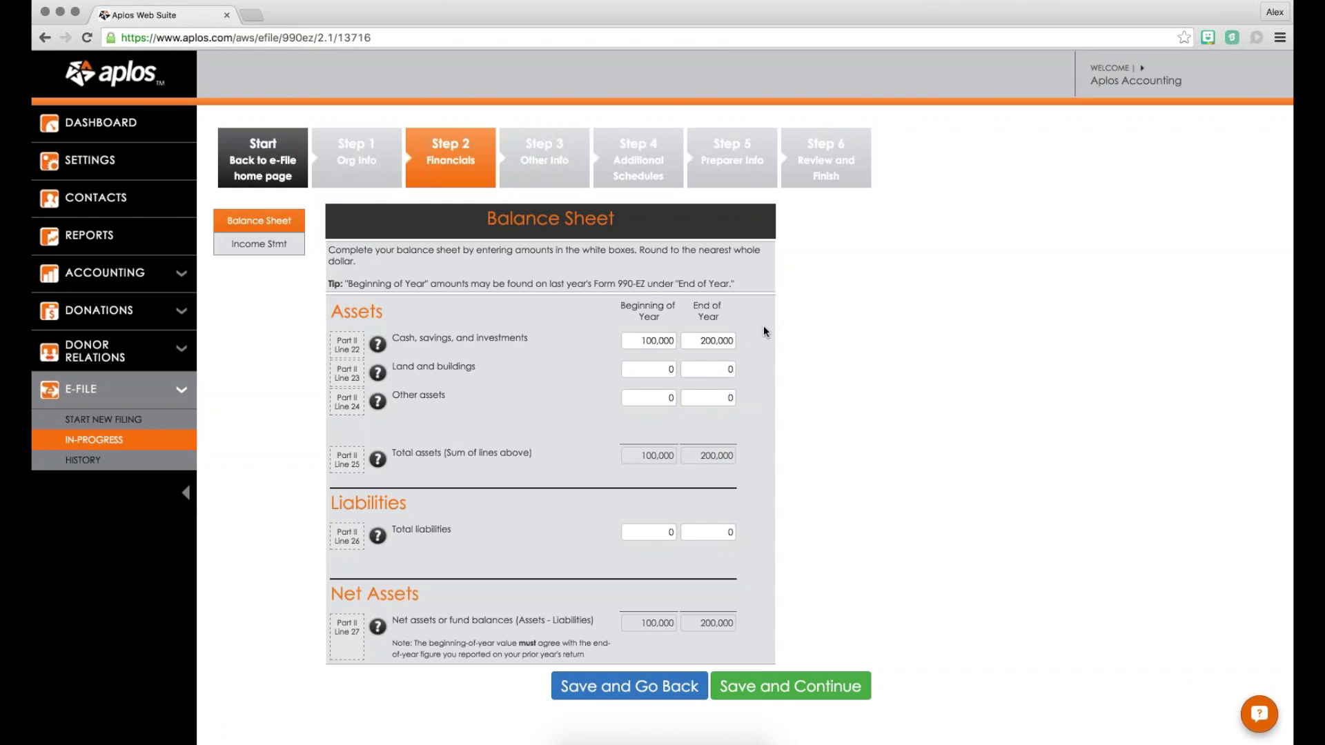
pyautogui.scroll(-2, 781, 274)
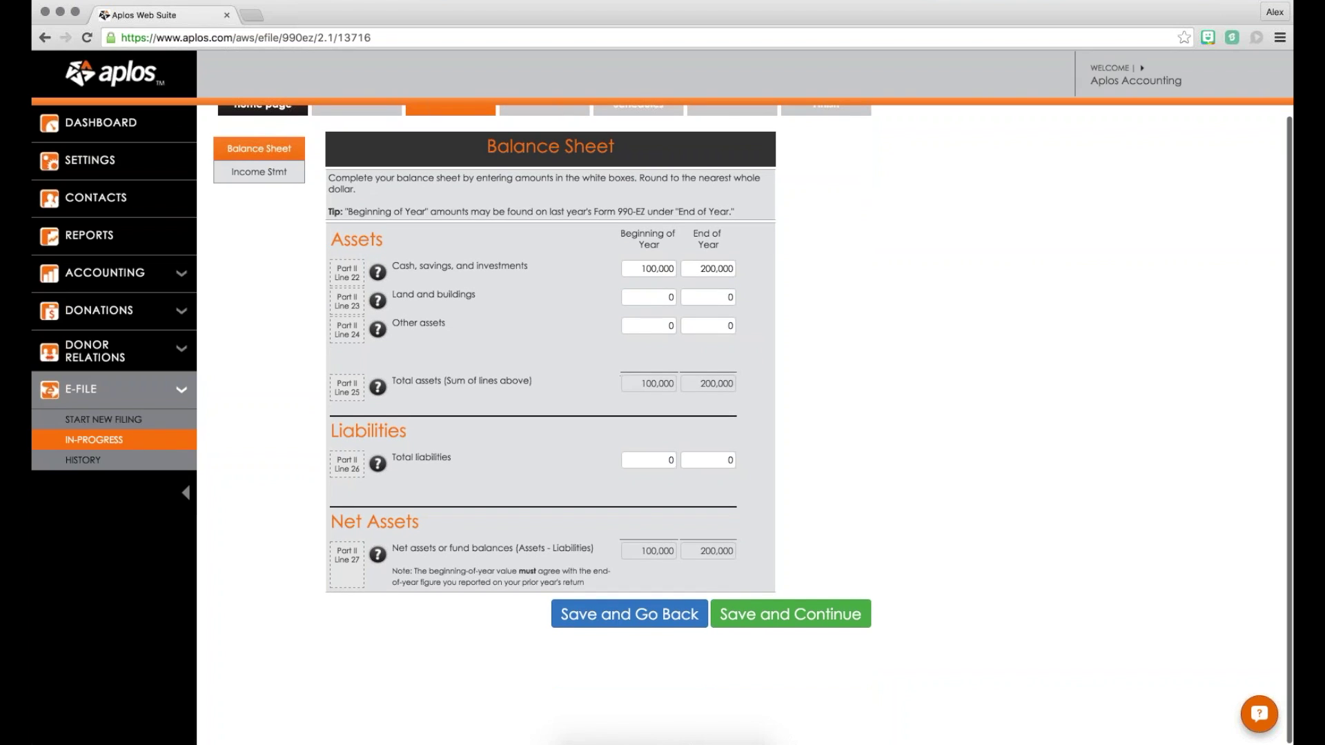
pyautogui.scroll(-1, 661, 247)
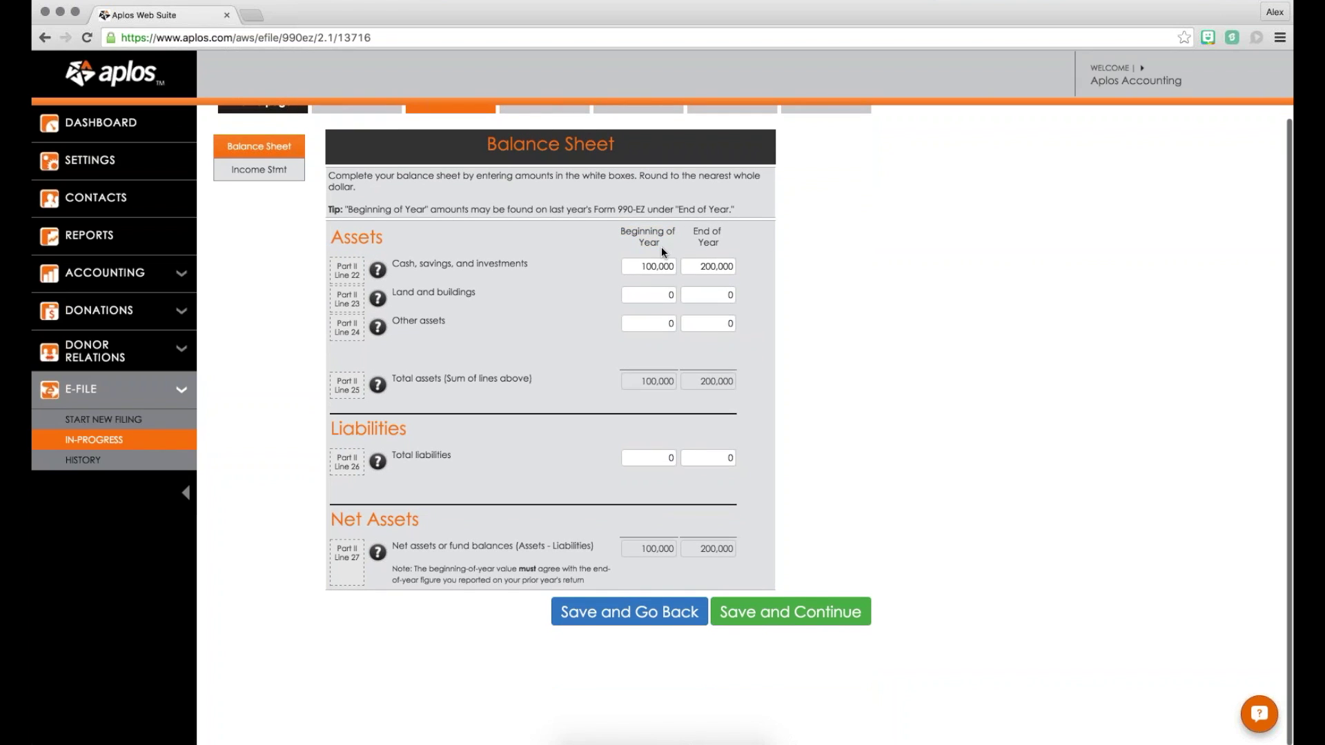
# Step: Review the 100,000 beginning and 200,000 end-of-year cash amounts and save the balance sheet
pyautogui.click(638, 266)
pyautogui.click(446, 262)
pyautogui.scroll(-1, 686, 284)
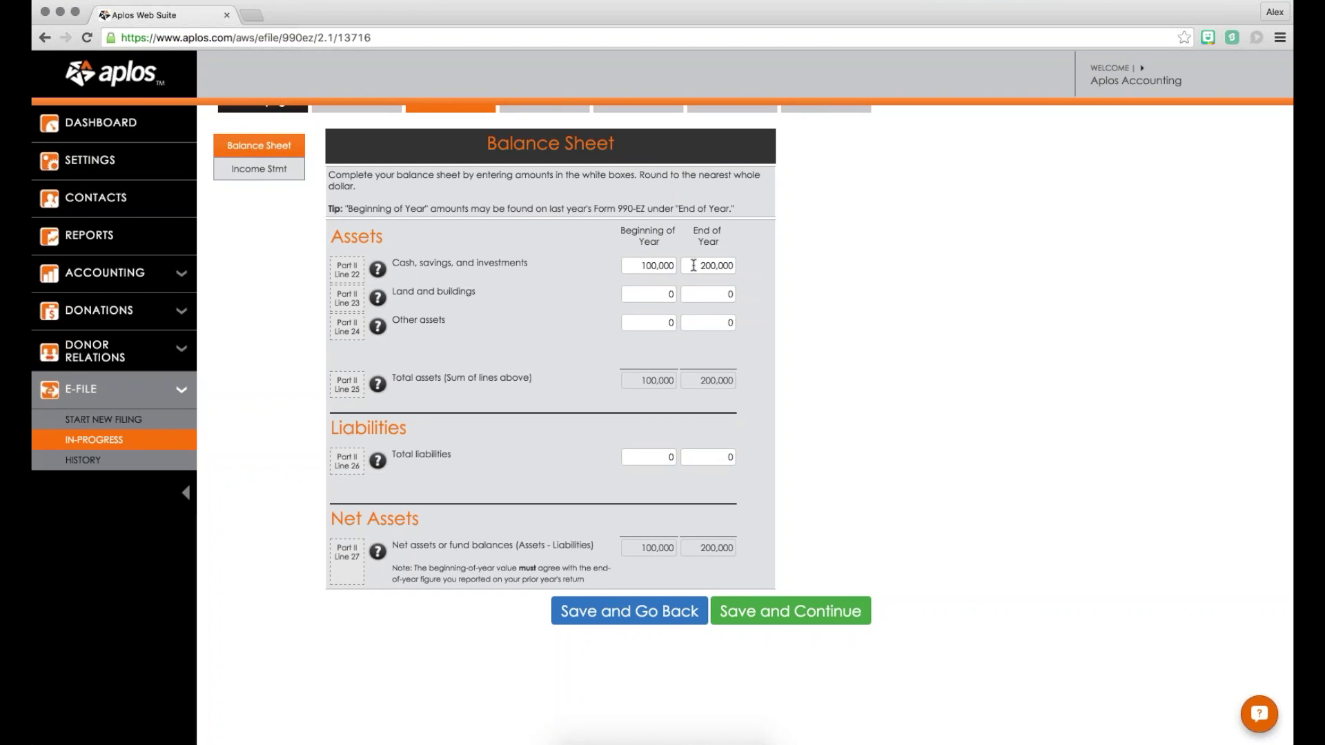
pyautogui.moveTo(693, 265); pyautogui.dragTo(766, 264)
pyautogui.click(766, 264)
pyautogui.click(790, 611)
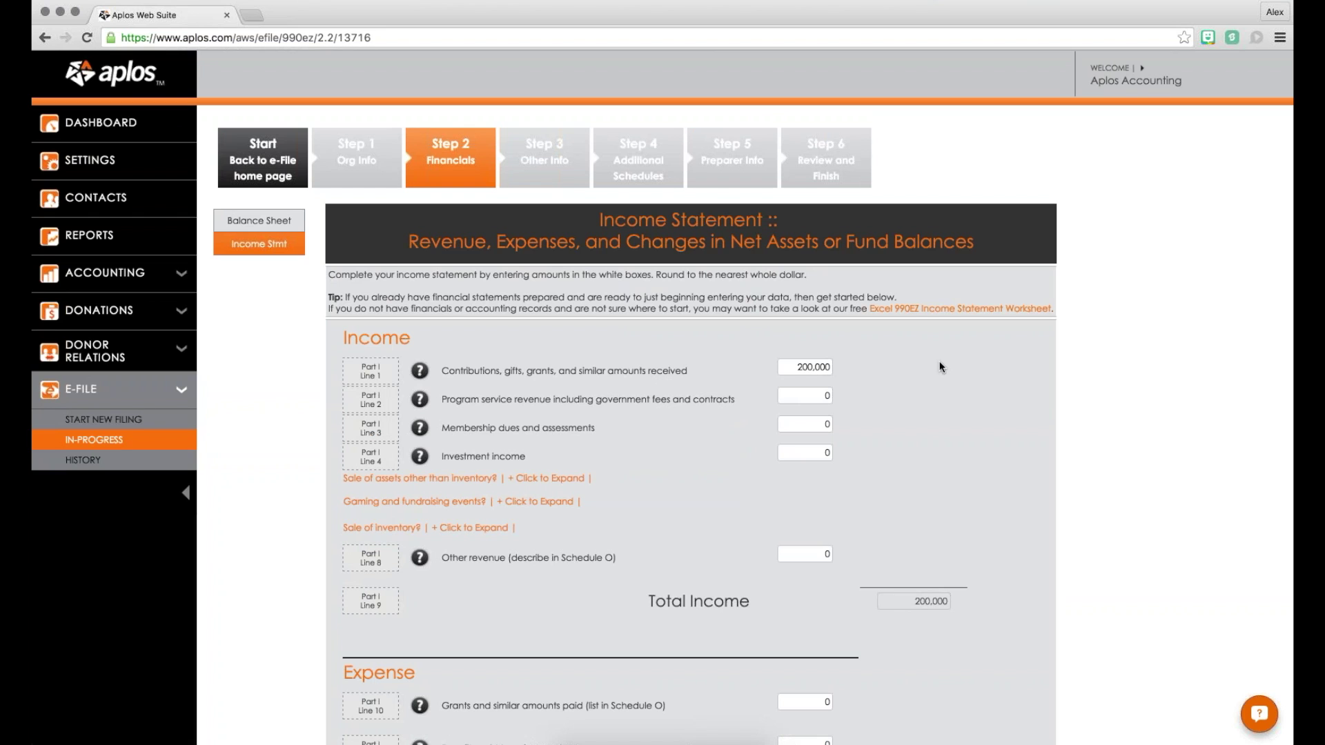
pyautogui.scroll(-5, 740, 350)
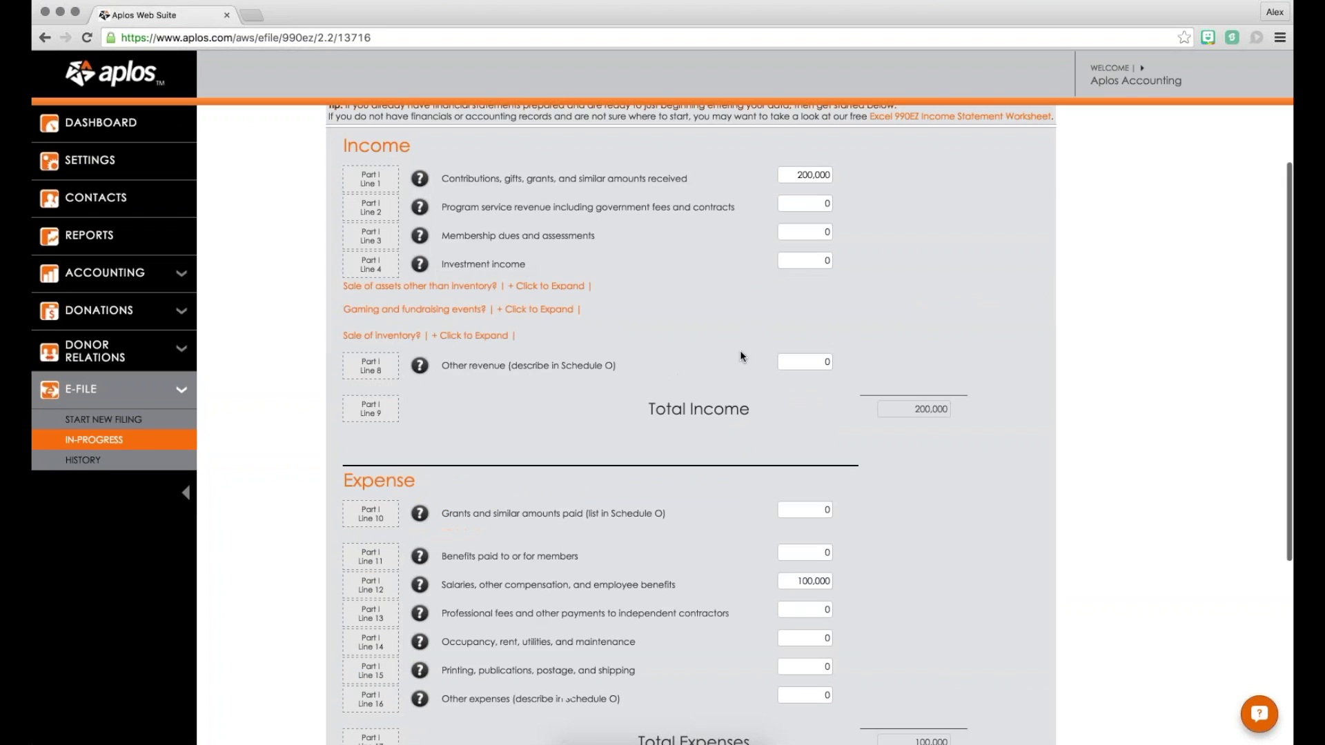
pyautogui.scroll(5, 731, 481)
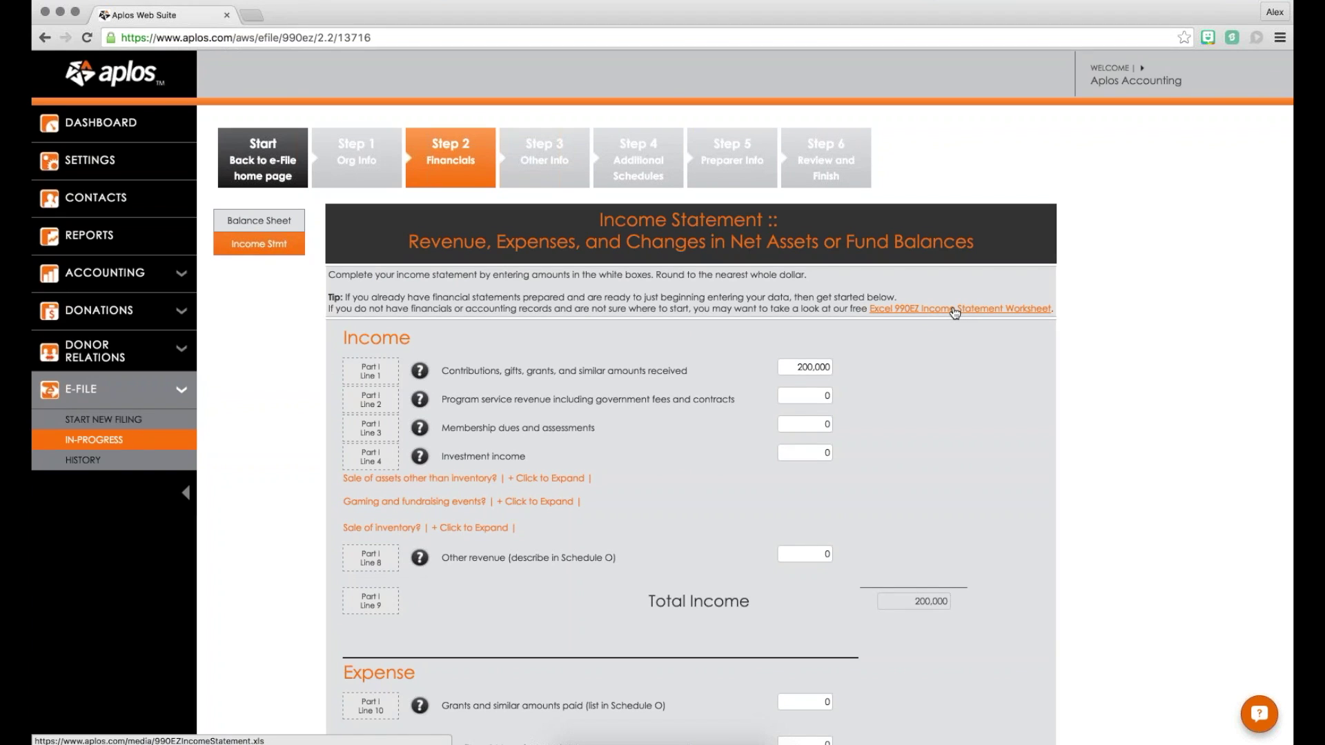
pyautogui.scroll(-2, 966, 333)
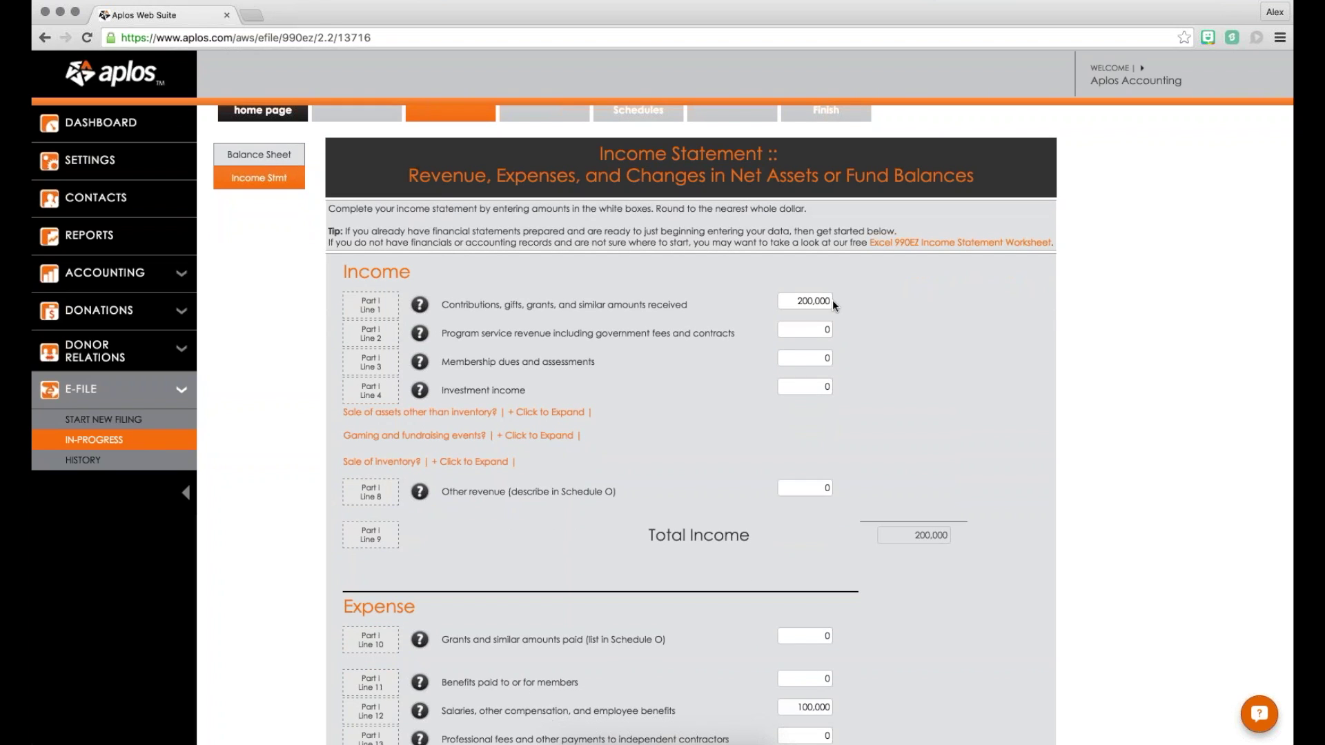
pyautogui.click(827, 301)
pyautogui.scroll(-1, 838, 301)
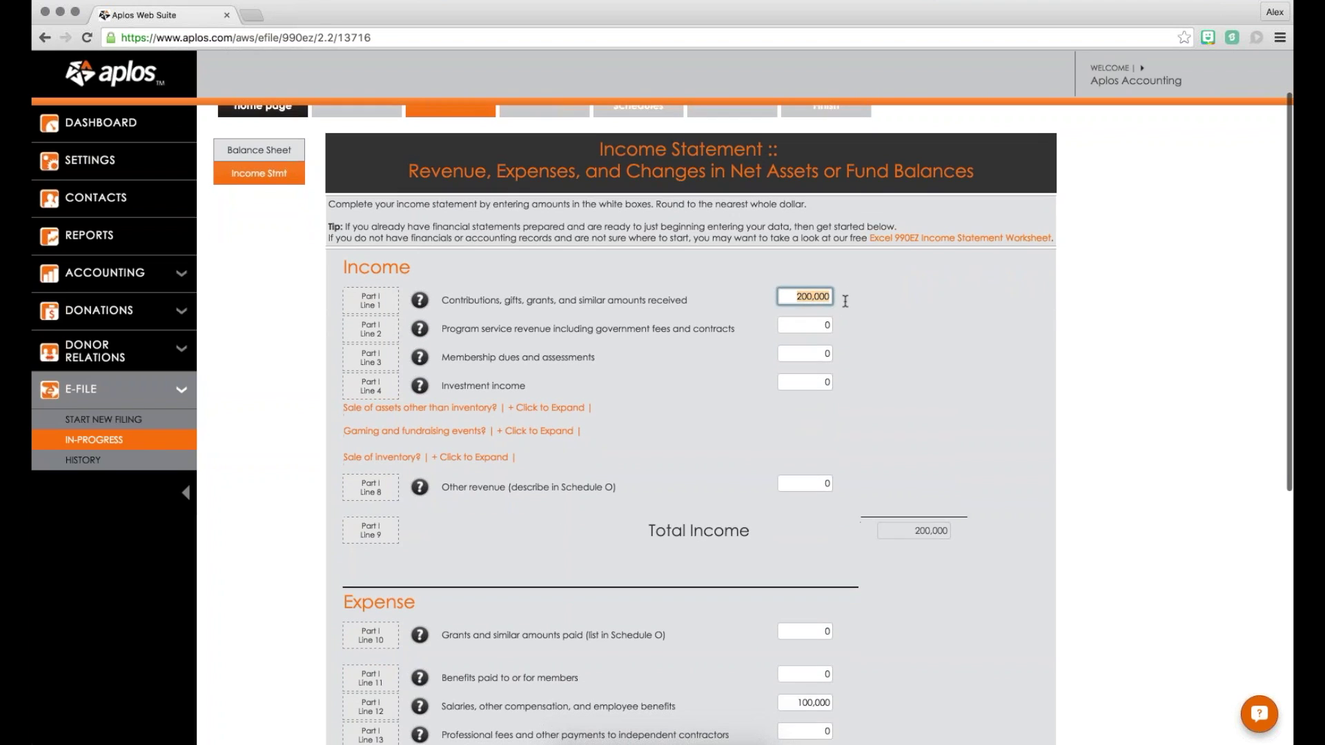
pyautogui.scroll(-5, 804, 279)
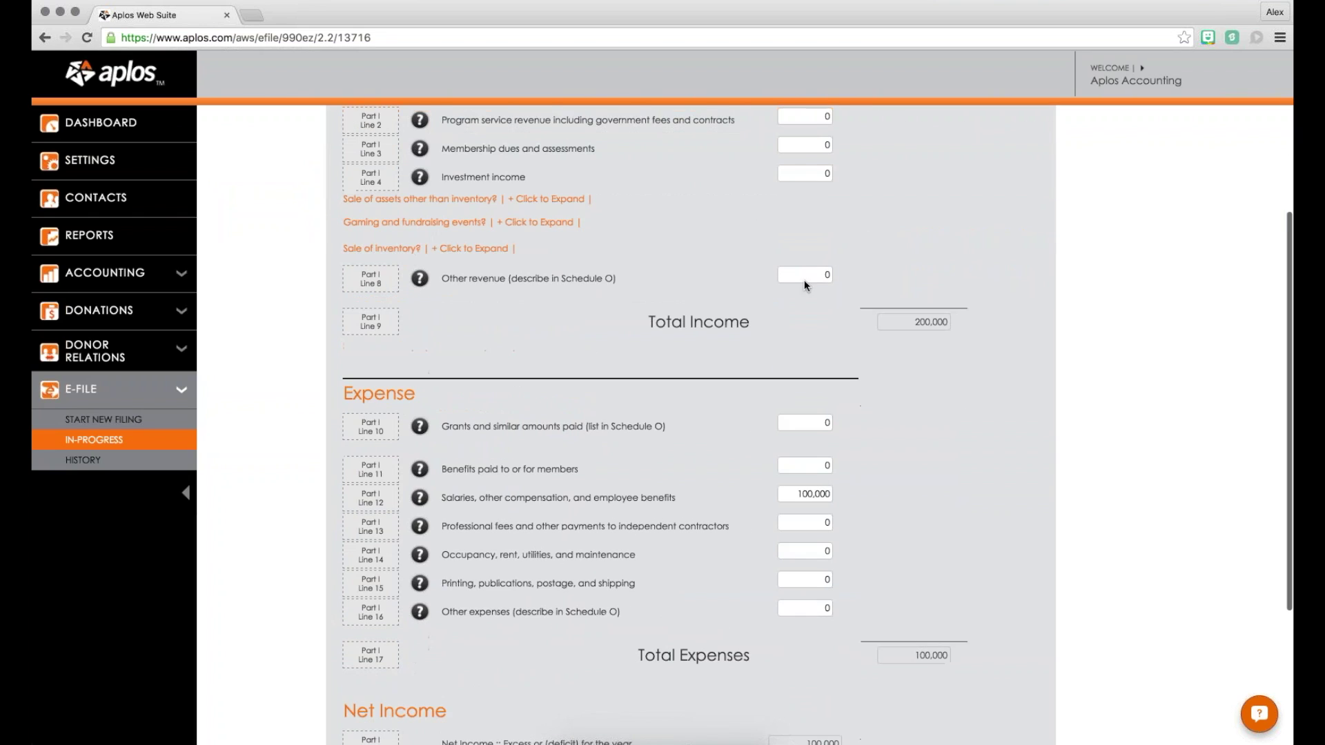
pyautogui.scroll(-1, 804, 280)
pyautogui.click(796, 481)
pyautogui.click(845, 473)
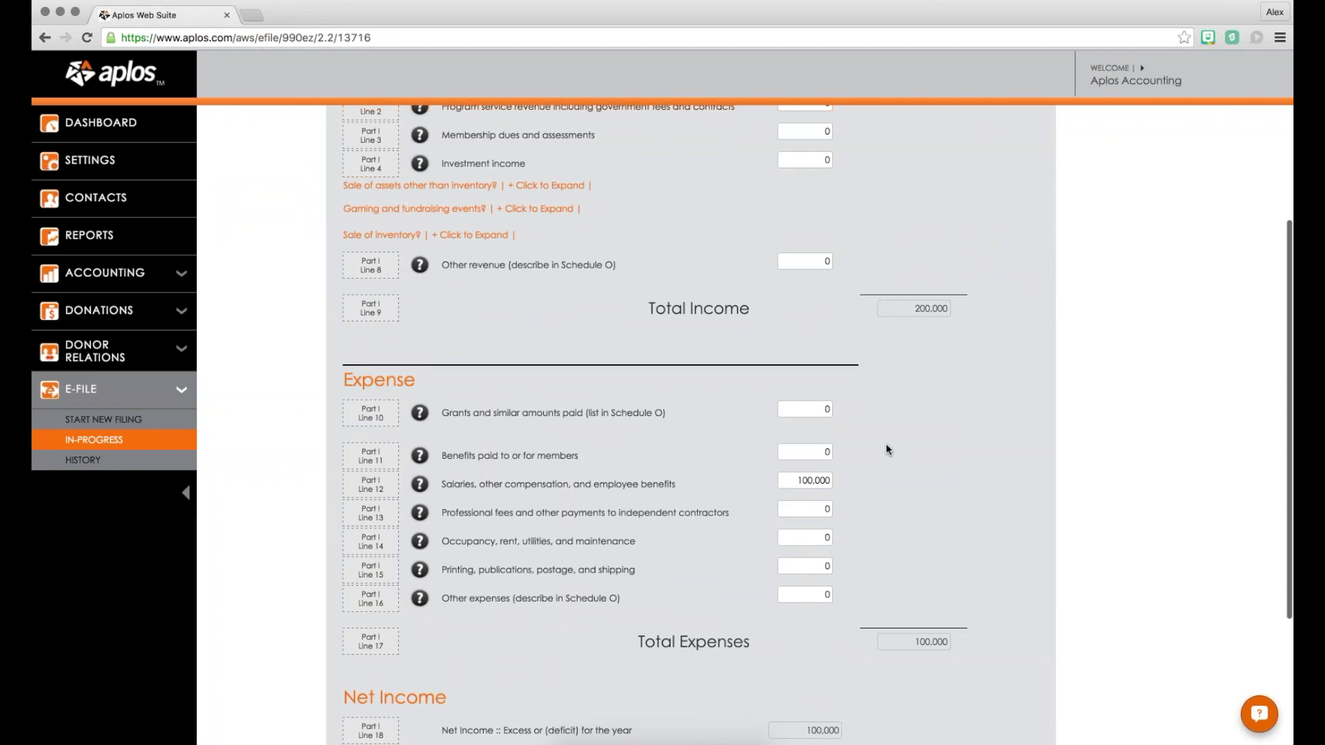
pyautogui.scroll(-3, 886, 450)
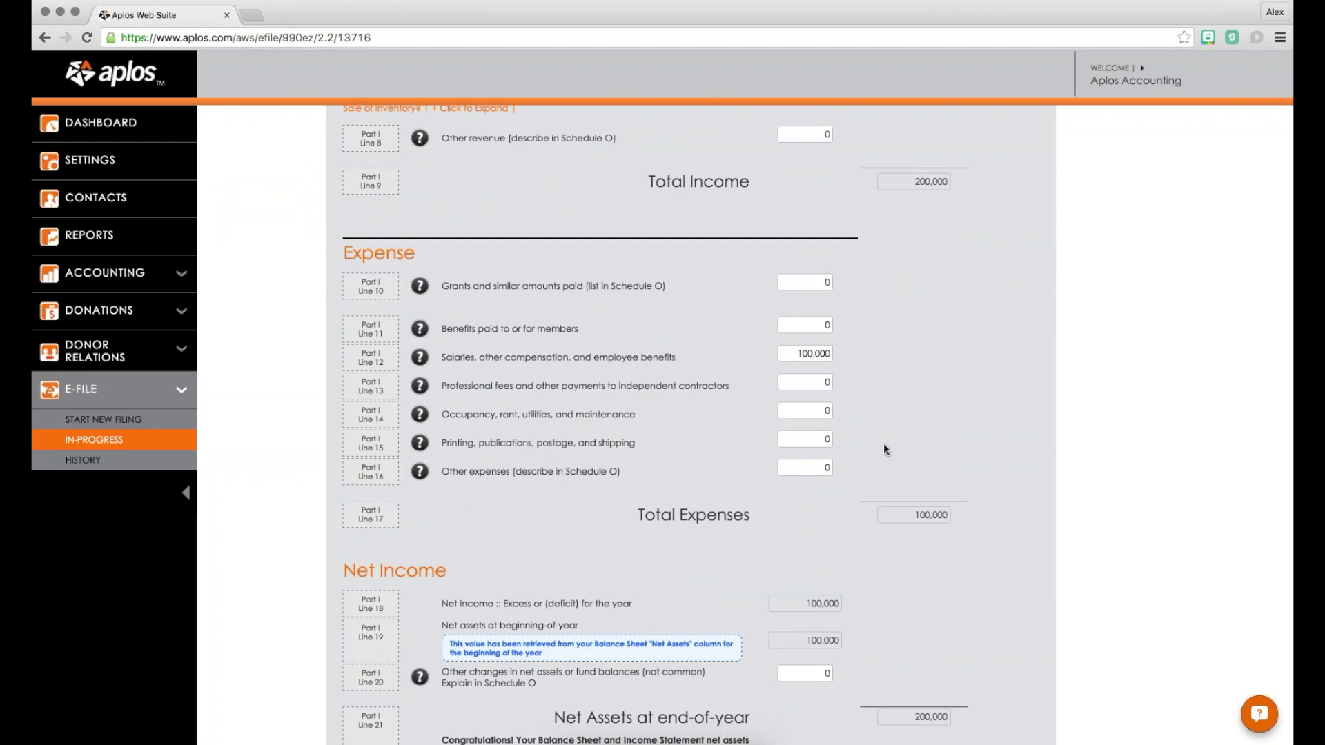
pyautogui.scroll(-3, 903, 388)
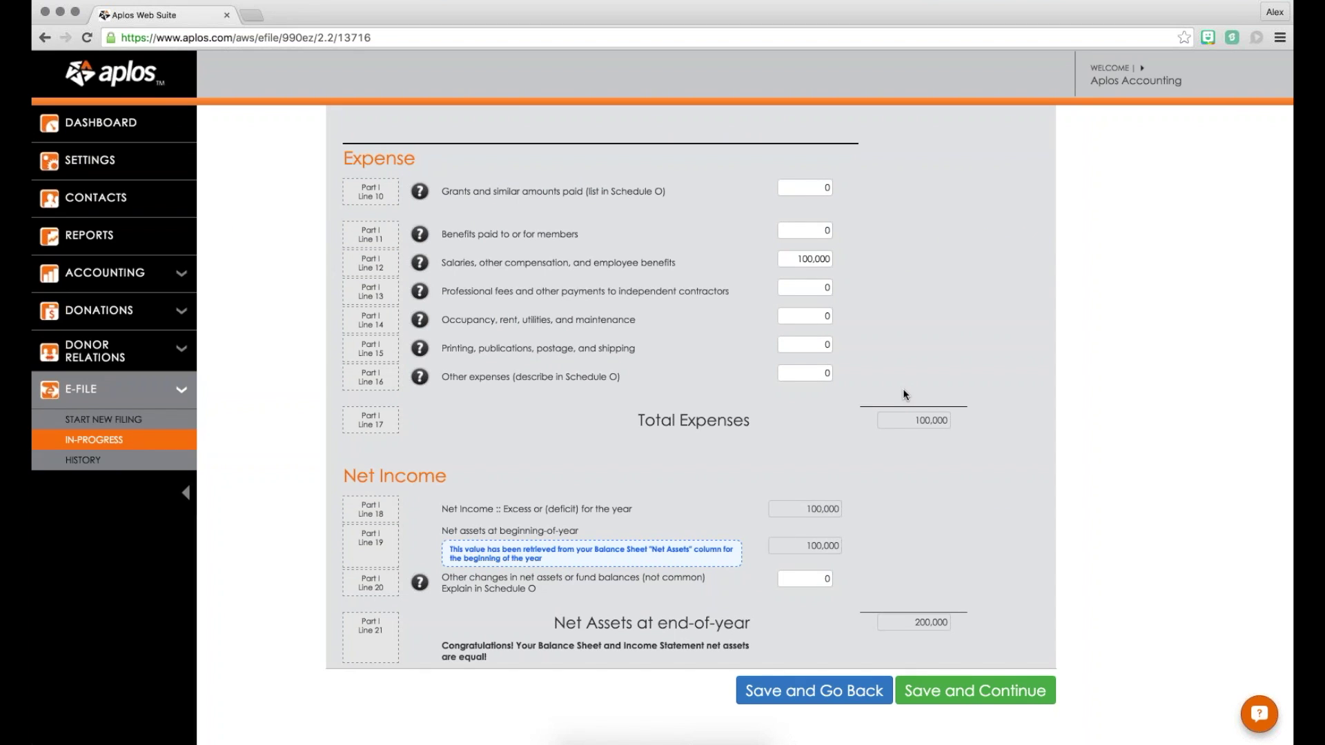
pyautogui.scroll(12, 880, 421)
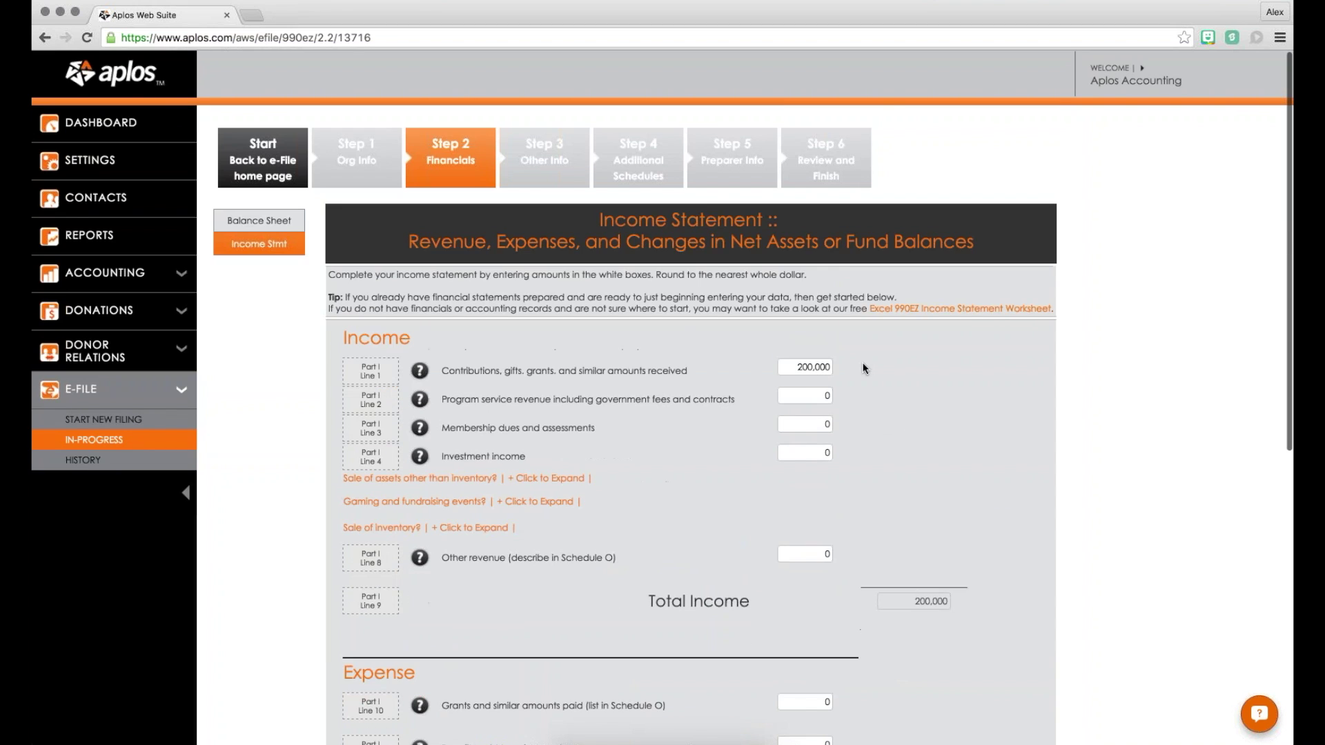
pyautogui.scroll(-2, 856, 349)
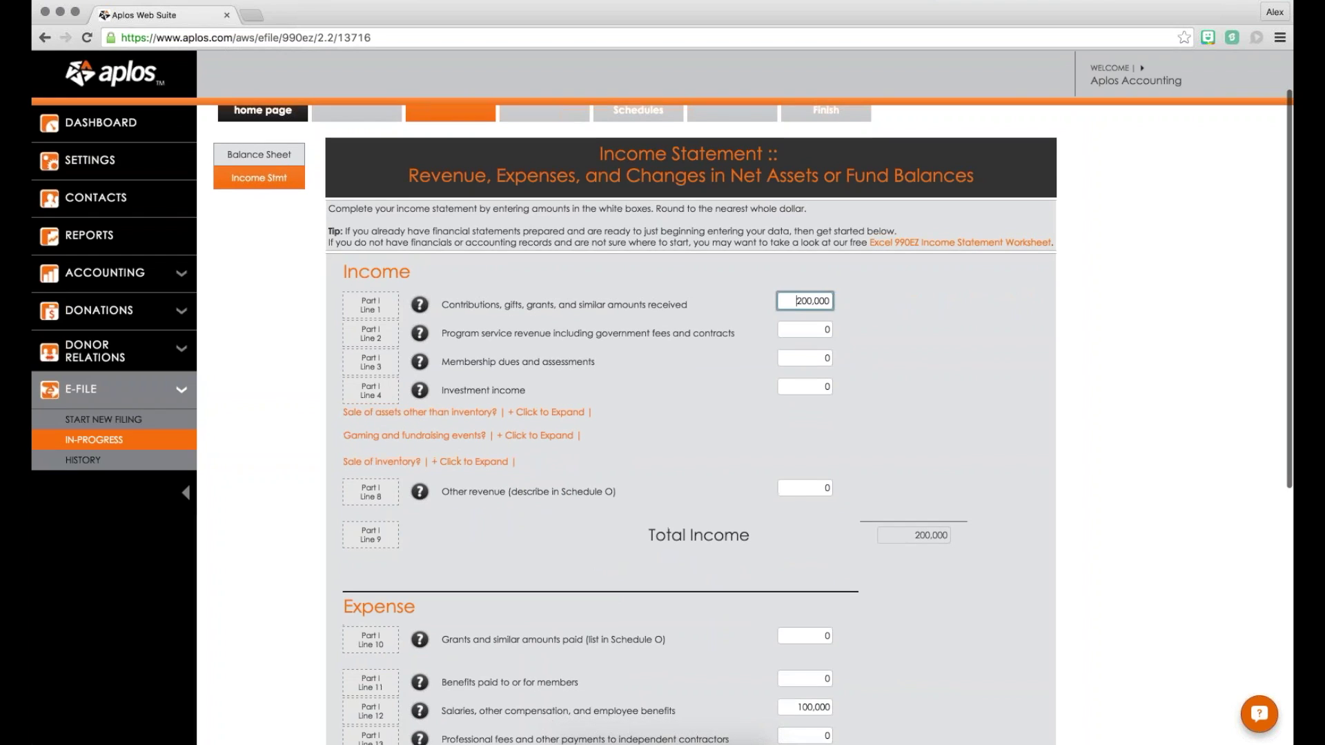
# Step: Enter 150,000 as Part I Line 1 contributions and check the updated Total Income
pyautogui.hotkey('shift', 'End')
pyautogui.press('BackSpace')
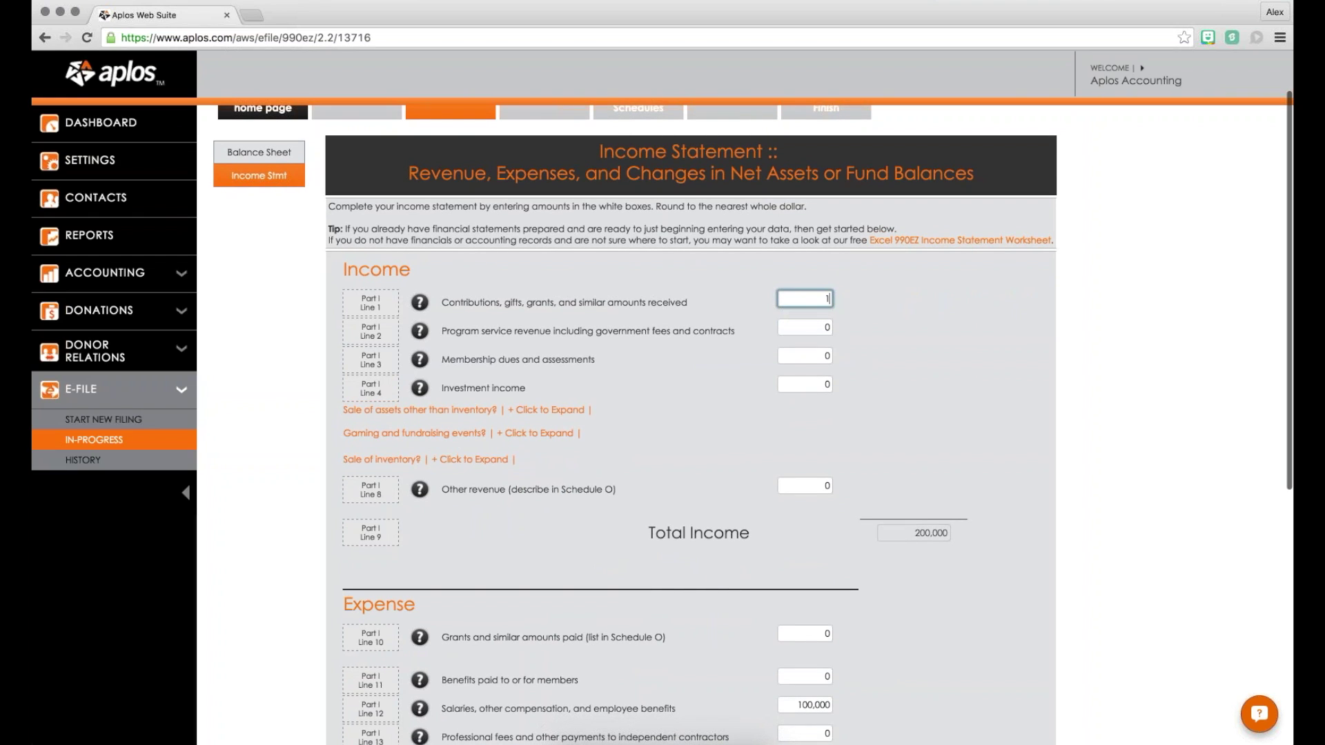
pyautogui.write('150000')
pyautogui.click(850, 280)
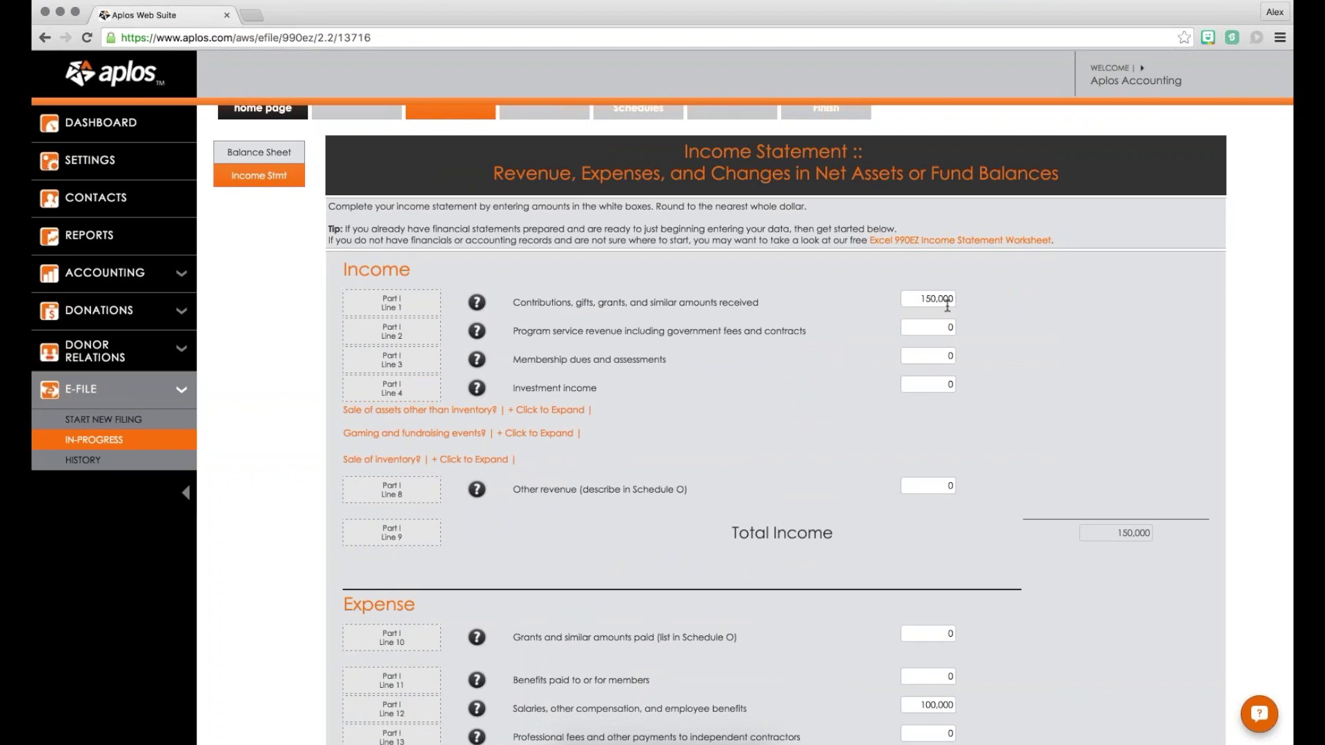
pyautogui.scroll(-2, 948, 305)
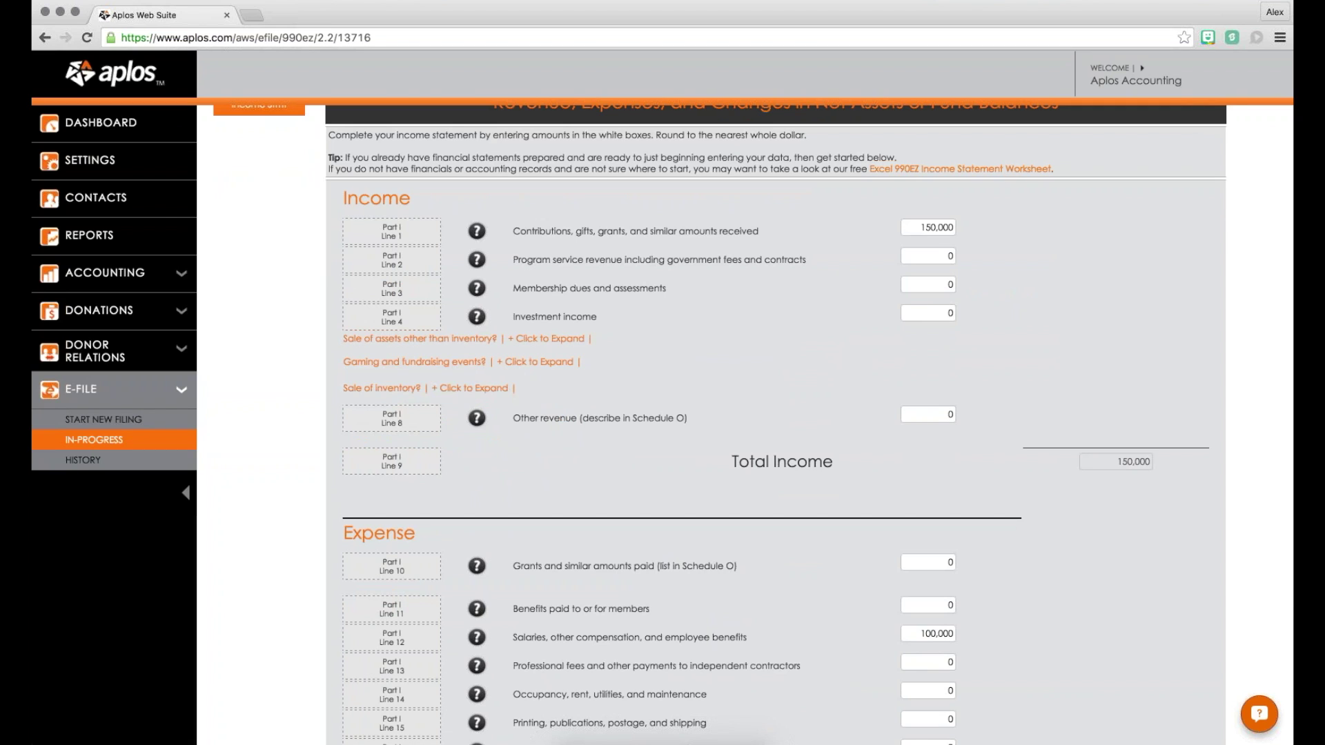
pyautogui.scroll(-10, 776, 421)
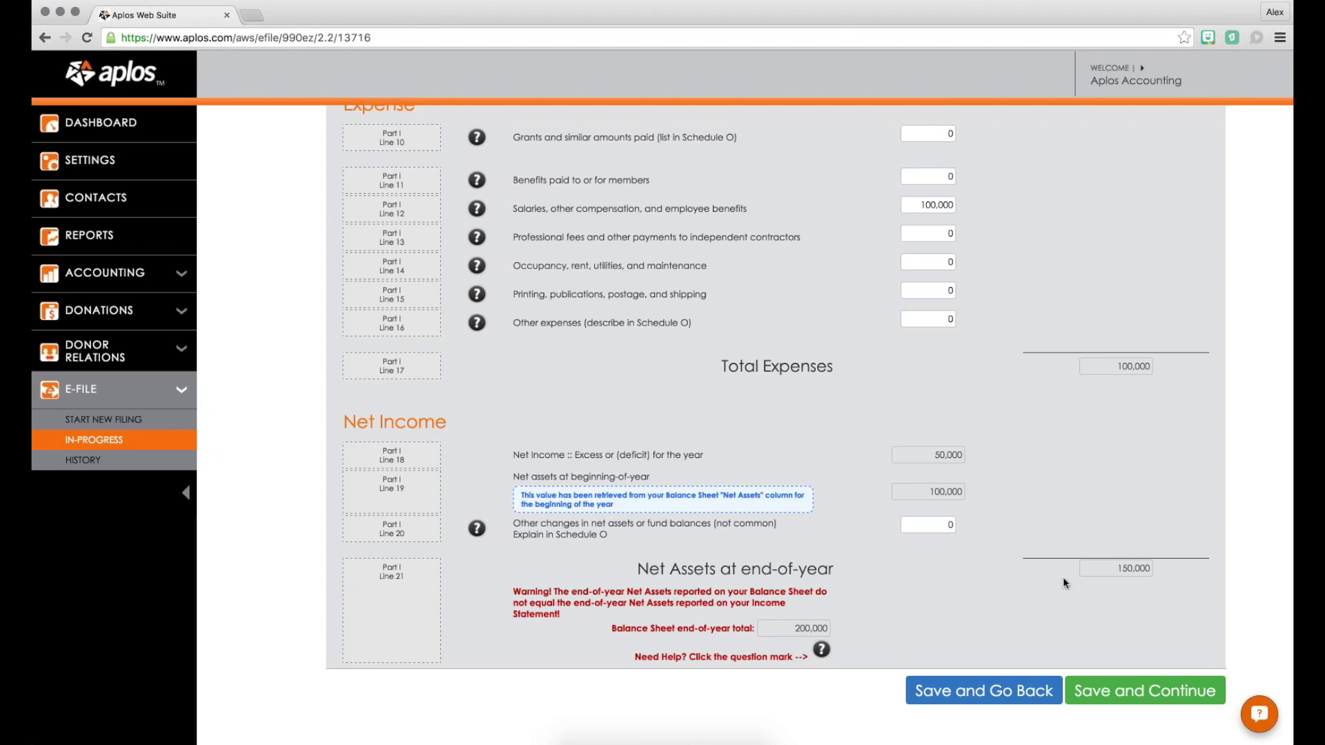
pyautogui.scroll(10, 1063, 483)
# Step: Change contributions to 200,000 so Total Income is 200,000, and save the income statement
pyautogui.click(948, 266)
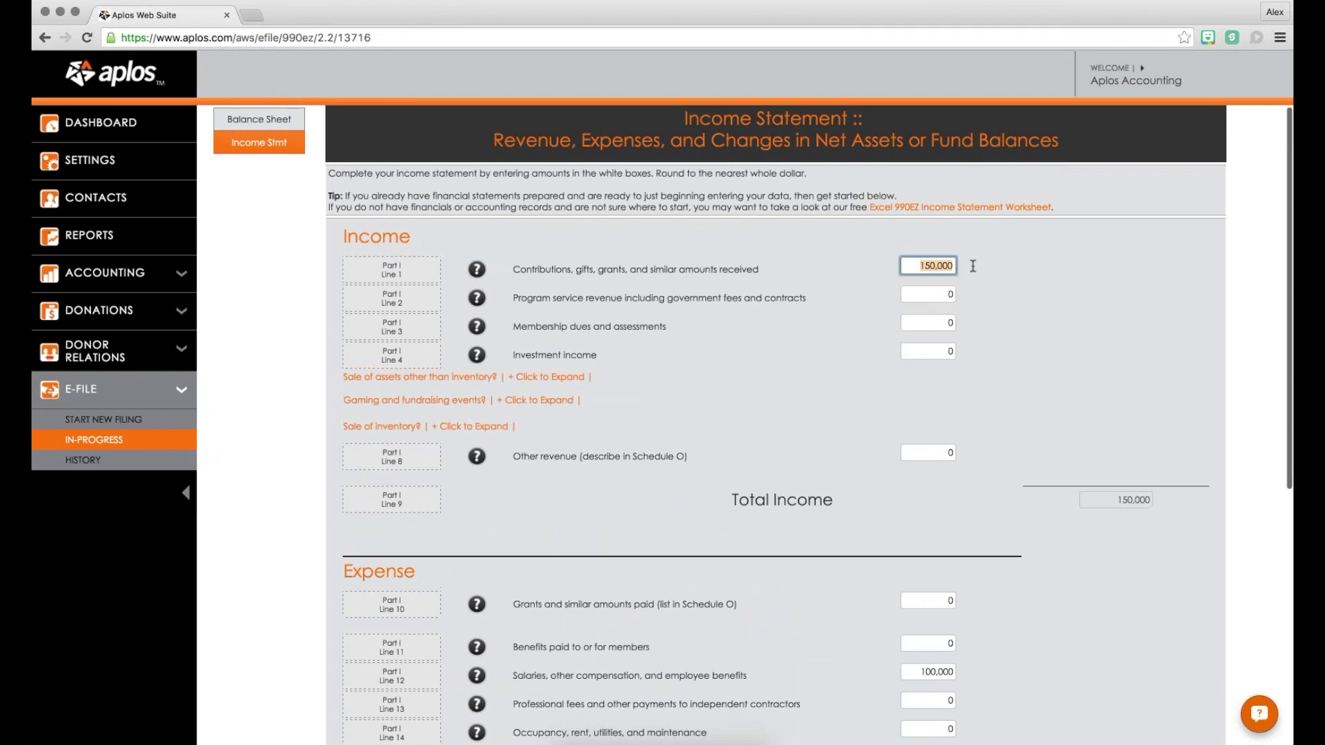
pyautogui.write('200')
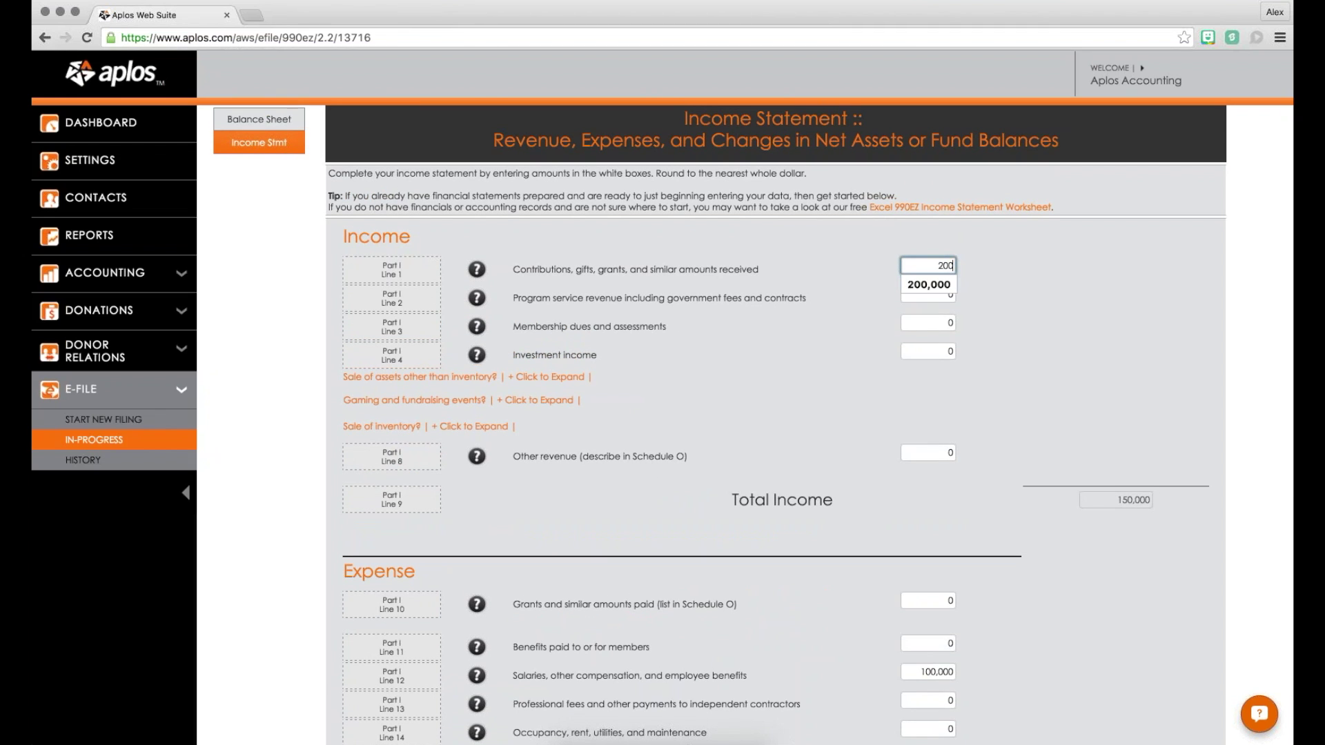
pyautogui.write('000')
pyautogui.click(1053, 242)
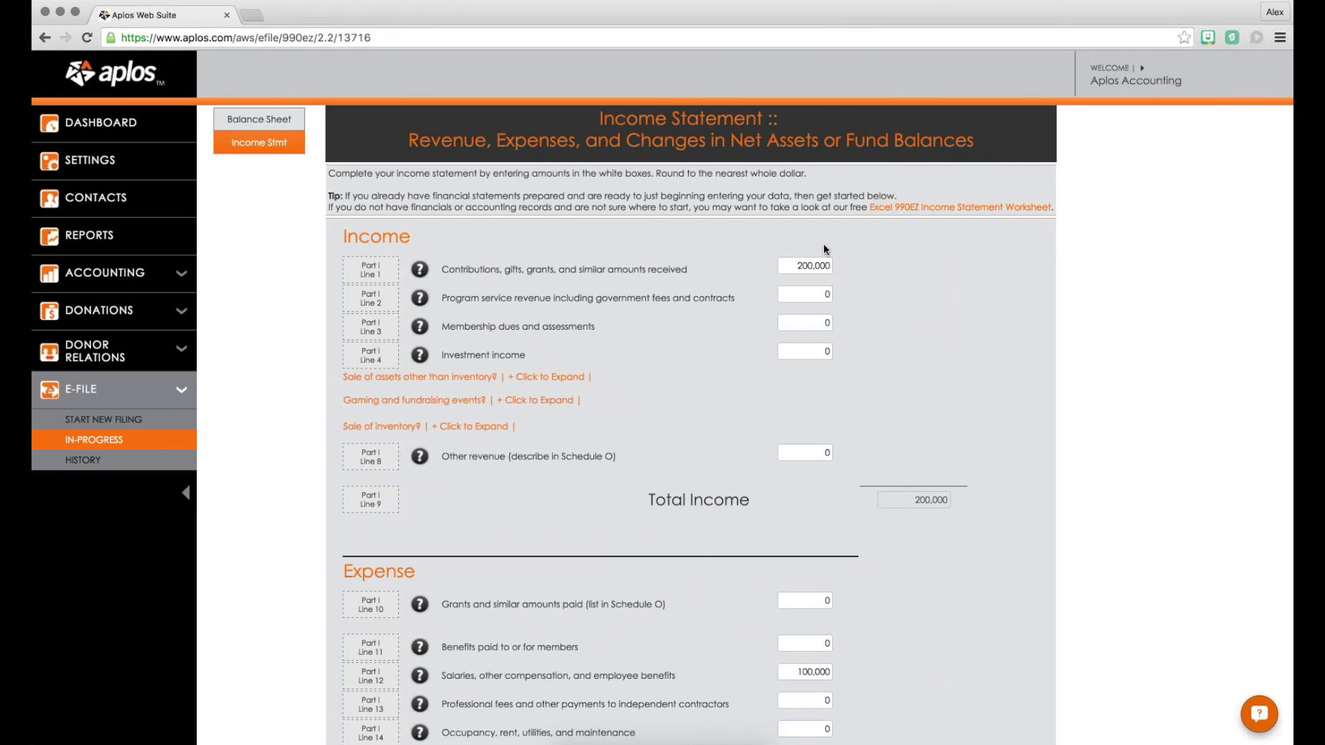
pyautogui.scroll(-6, 823, 243)
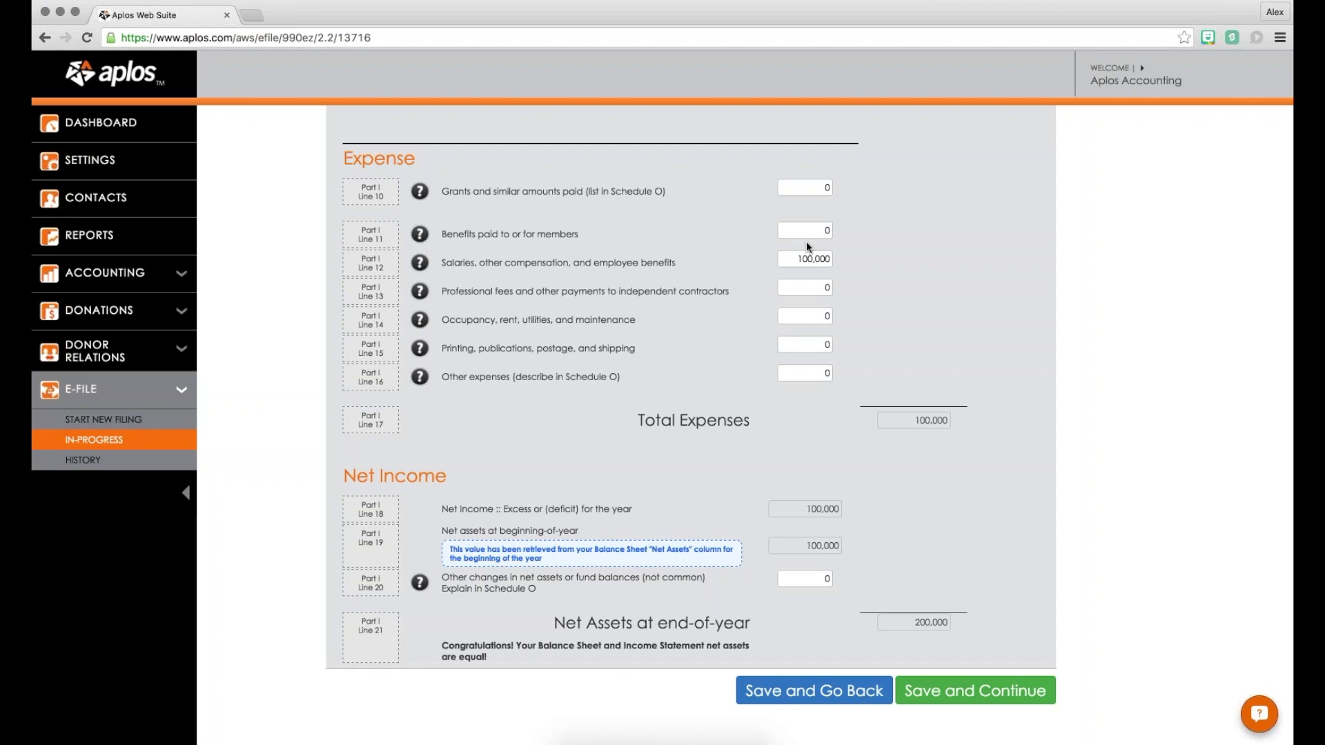
pyautogui.scroll(5, 806, 242)
pyautogui.scroll(-5, 774, 553)
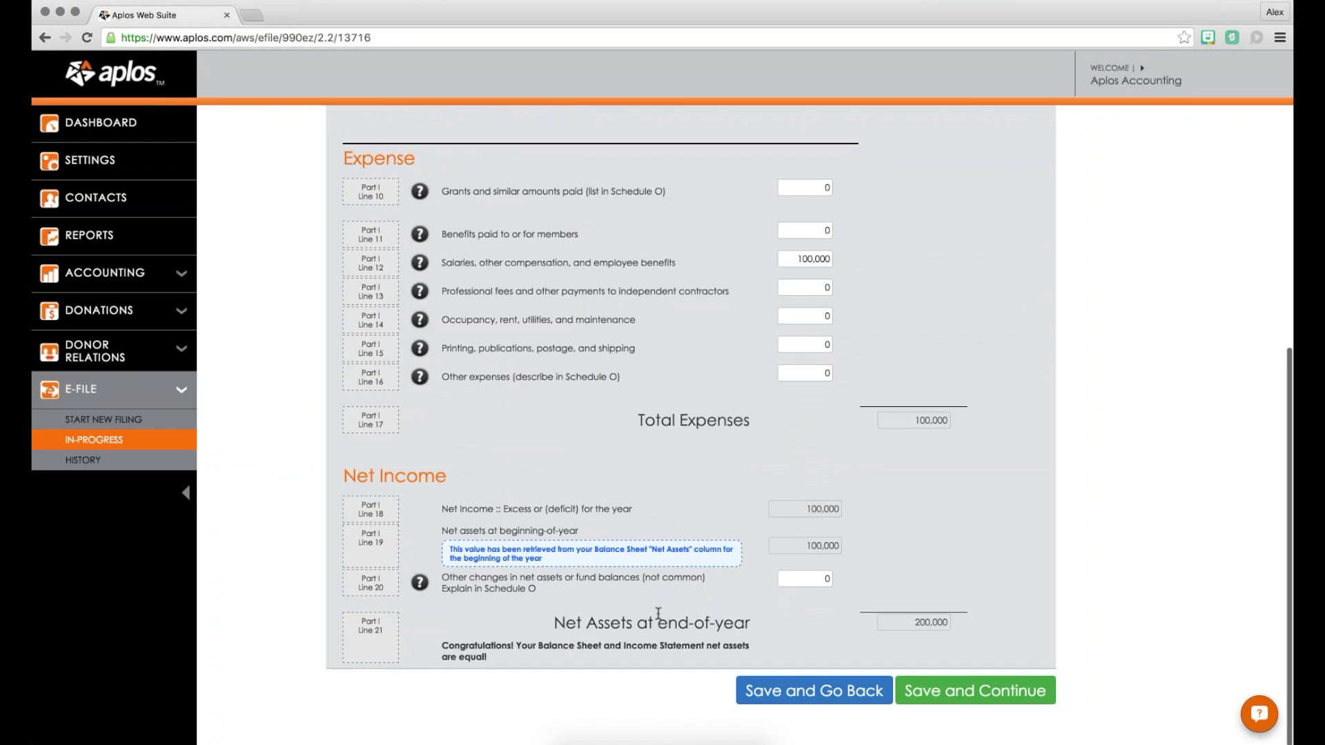
pyautogui.click(975, 691)
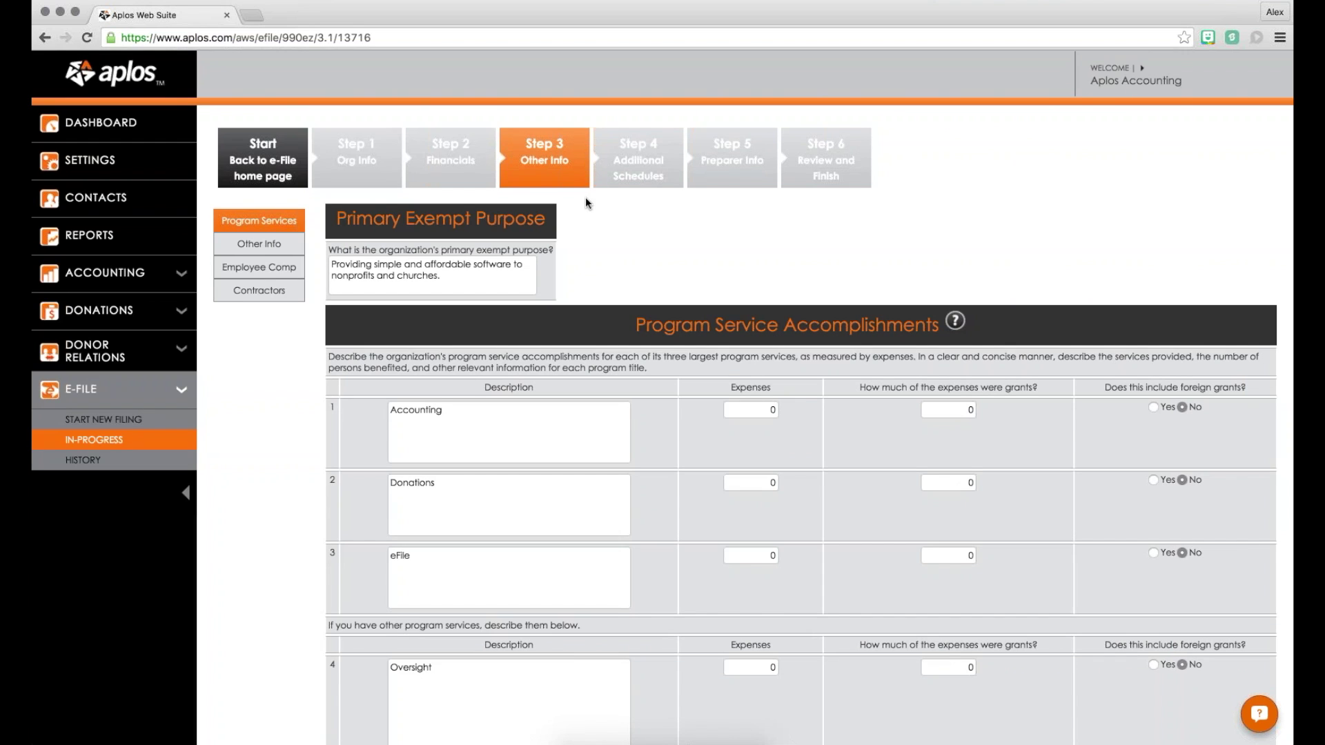
# Step: Review the four program service rows, leave their amounts at 0, and save
pyautogui.scroll(-3, 594, 236)
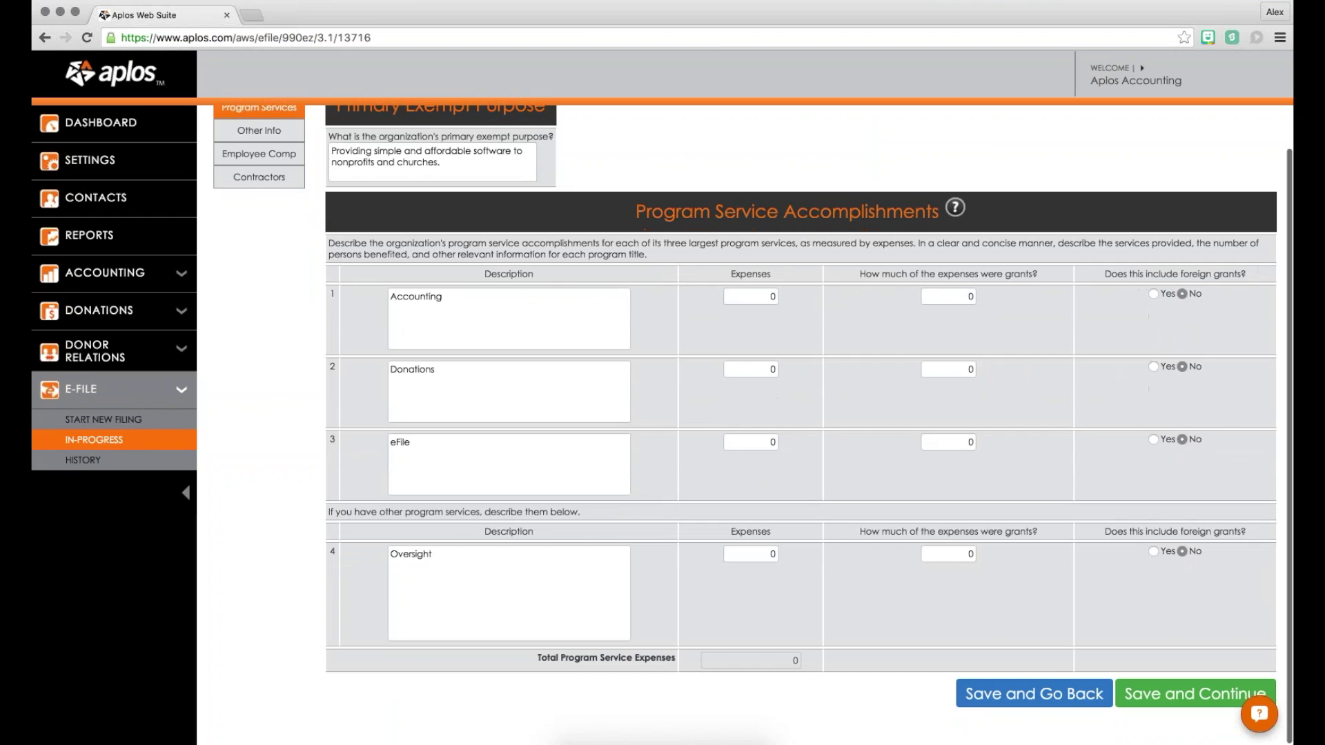
pyautogui.moveTo(653, 213); pyautogui.dragTo(955, 208)
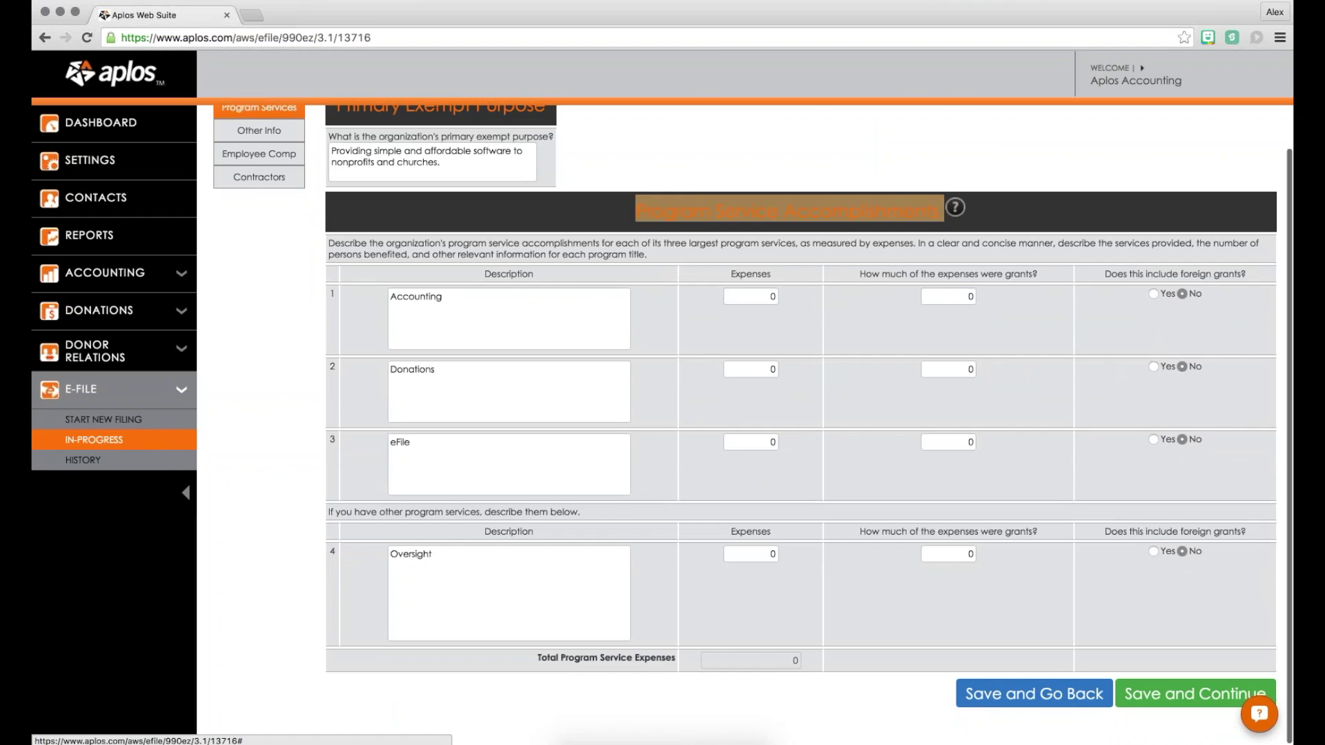
pyautogui.click(881, 230)
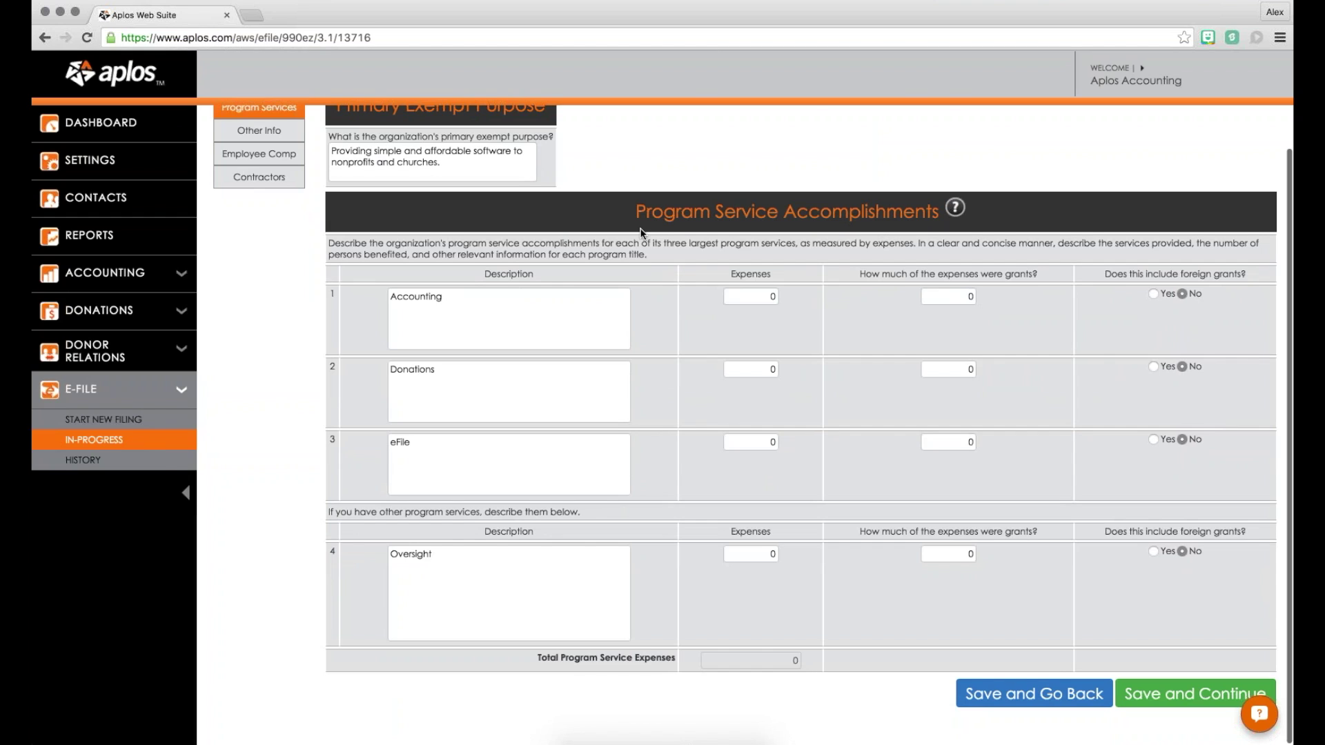
pyautogui.moveTo(665, 241); pyautogui.dragTo(774, 243)
pyautogui.click(592, 325)
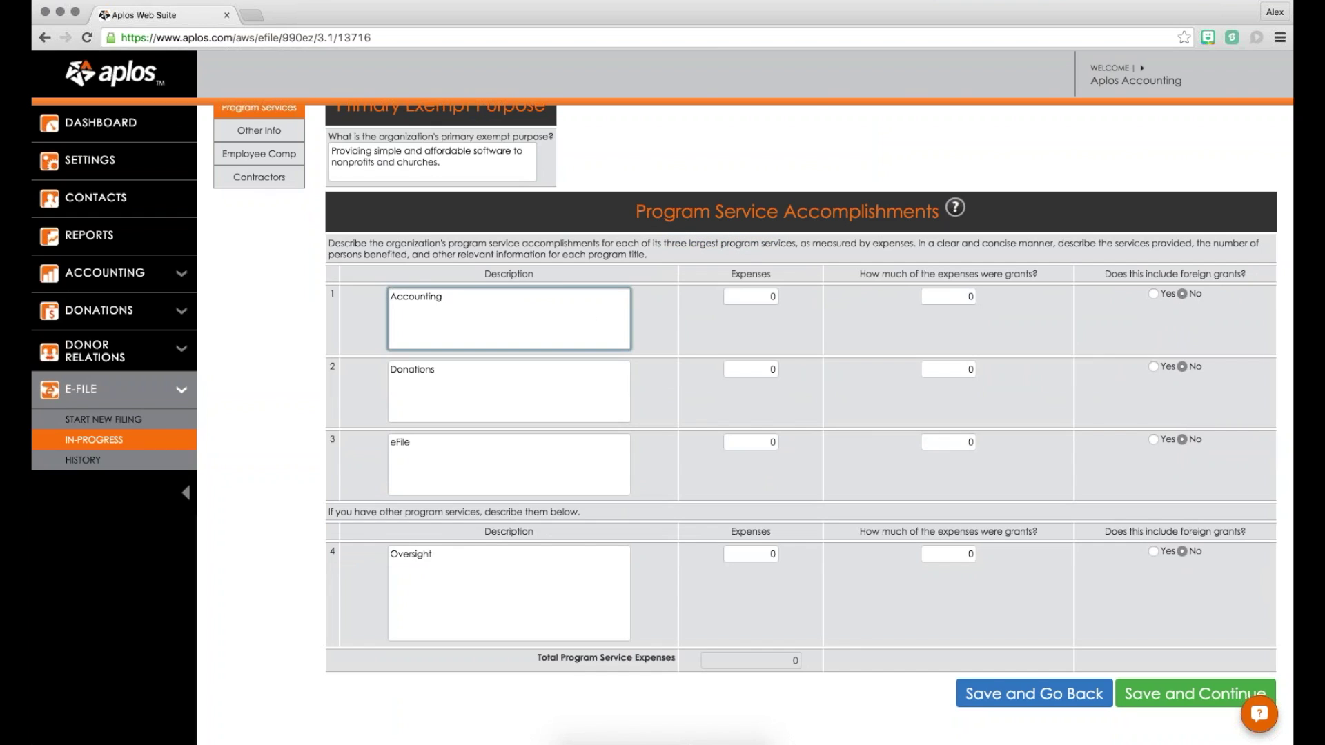
pyautogui.press('Tab')
pyautogui.click(978, 296)
pyautogui.doubleClick(979, 296)
pyautogui.click(987, 294)
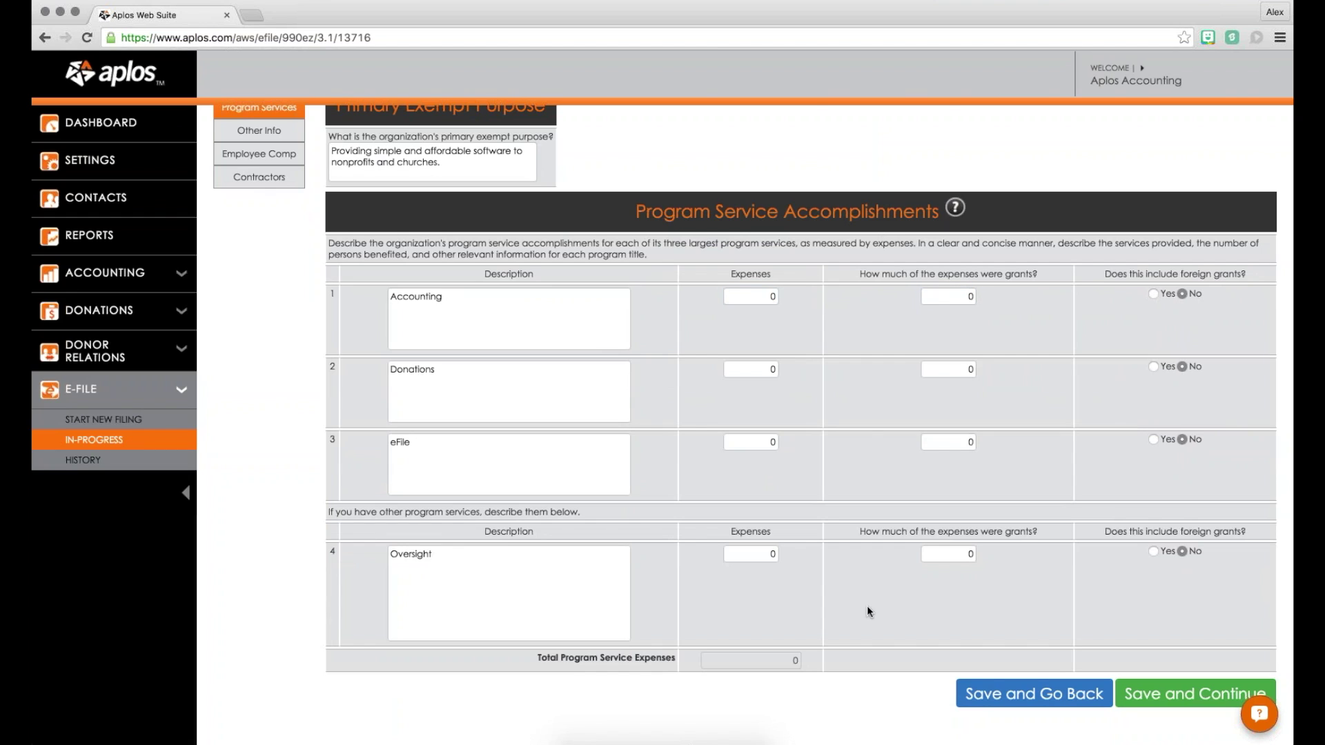
pyautogui.scroll(2, 868, 611)
pyautogui.scroll(-2, 1070, 603)
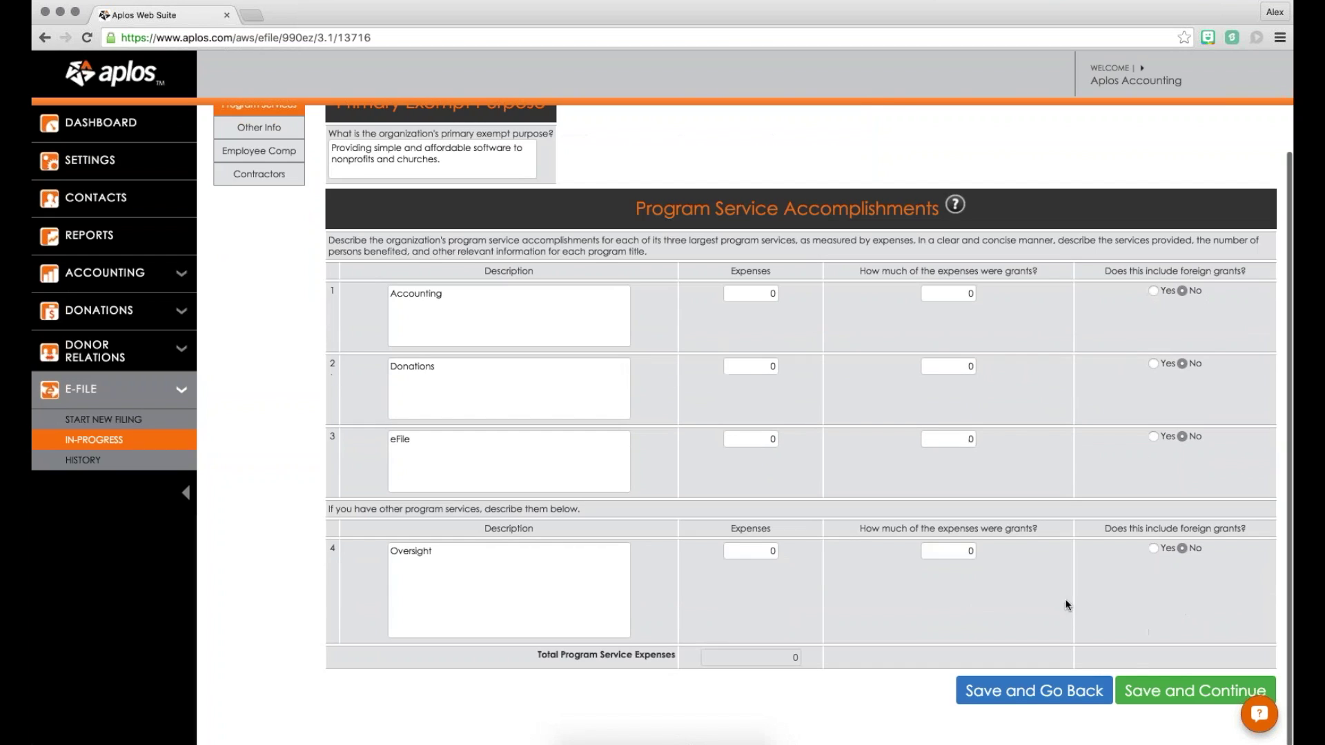
pyautogui.click(1135, 690)
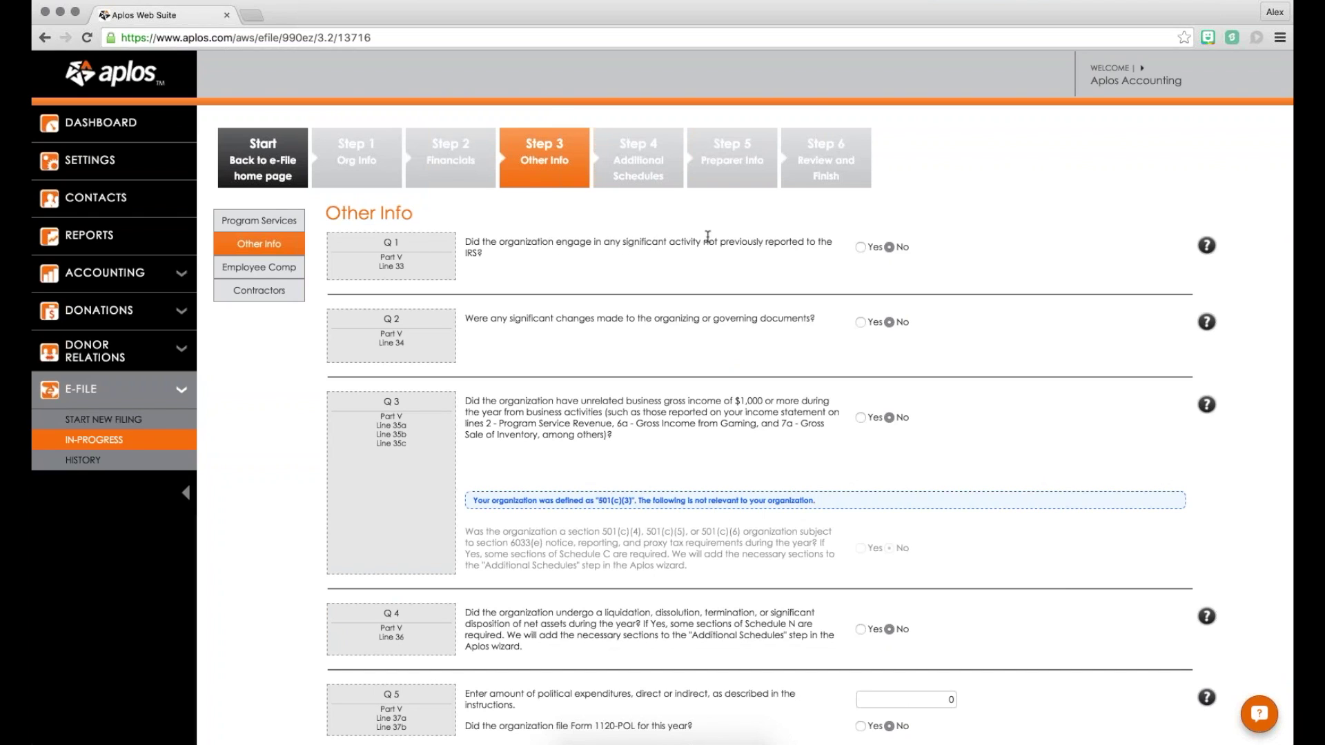
# Step: Try Yes on Q1 about unreported activities, then review the Other Info answers through Q22
pyautogui.click(861, 247)
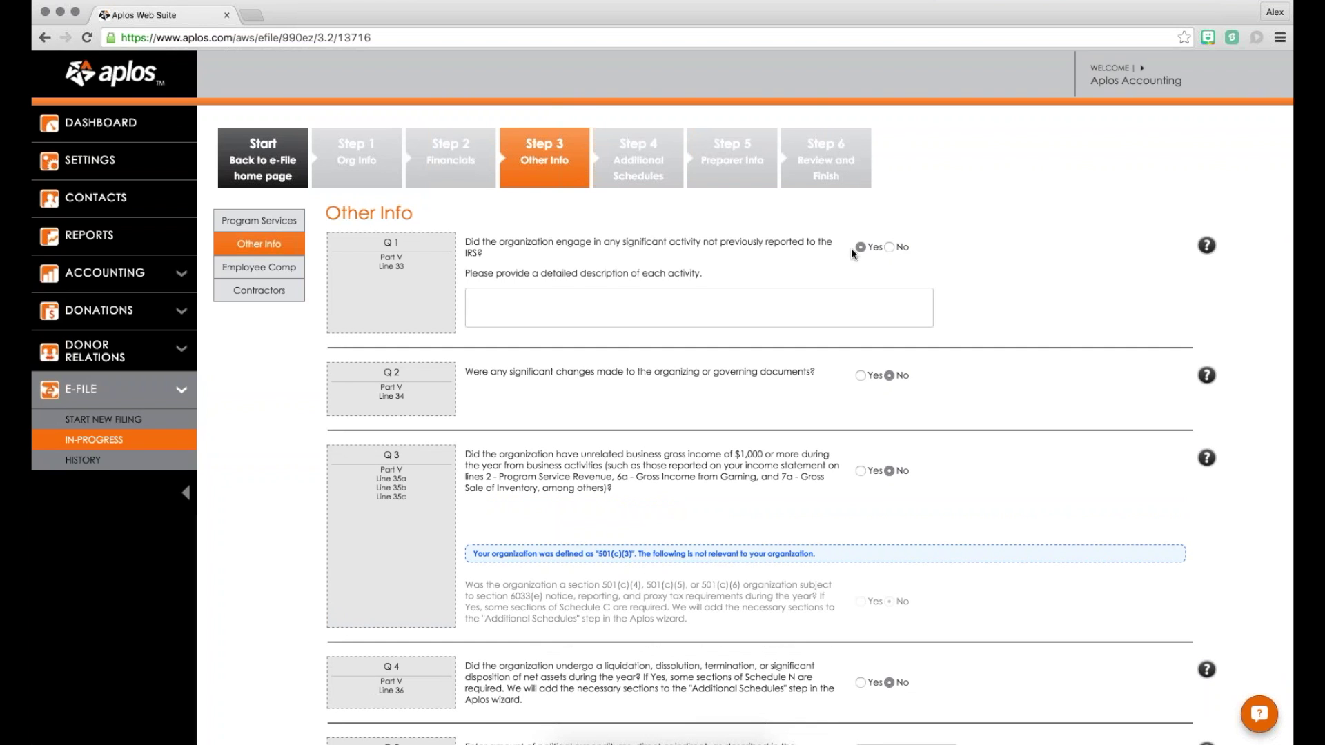
pyautogui.scroll(-5, 845, 290)
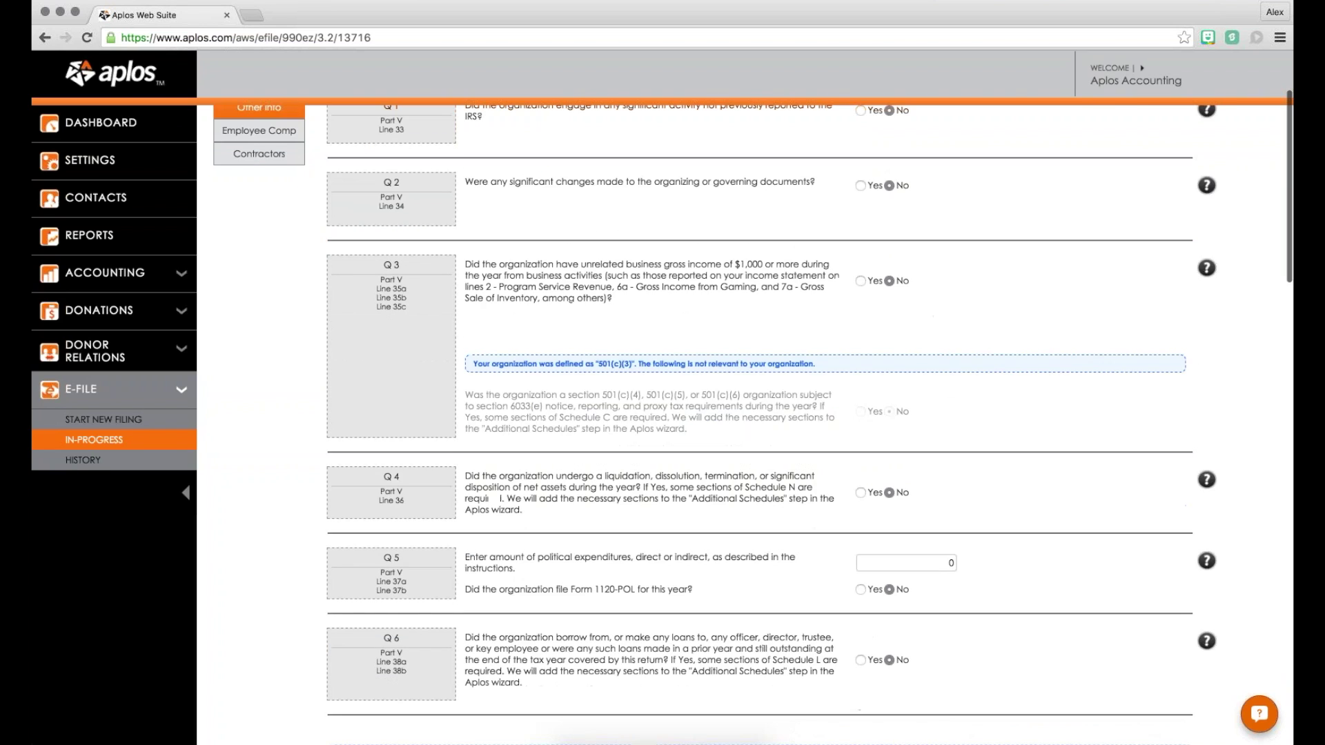
pyautogui.scroll(-4, 841, 324)
pyautogui.scroll(5, 842, 324)
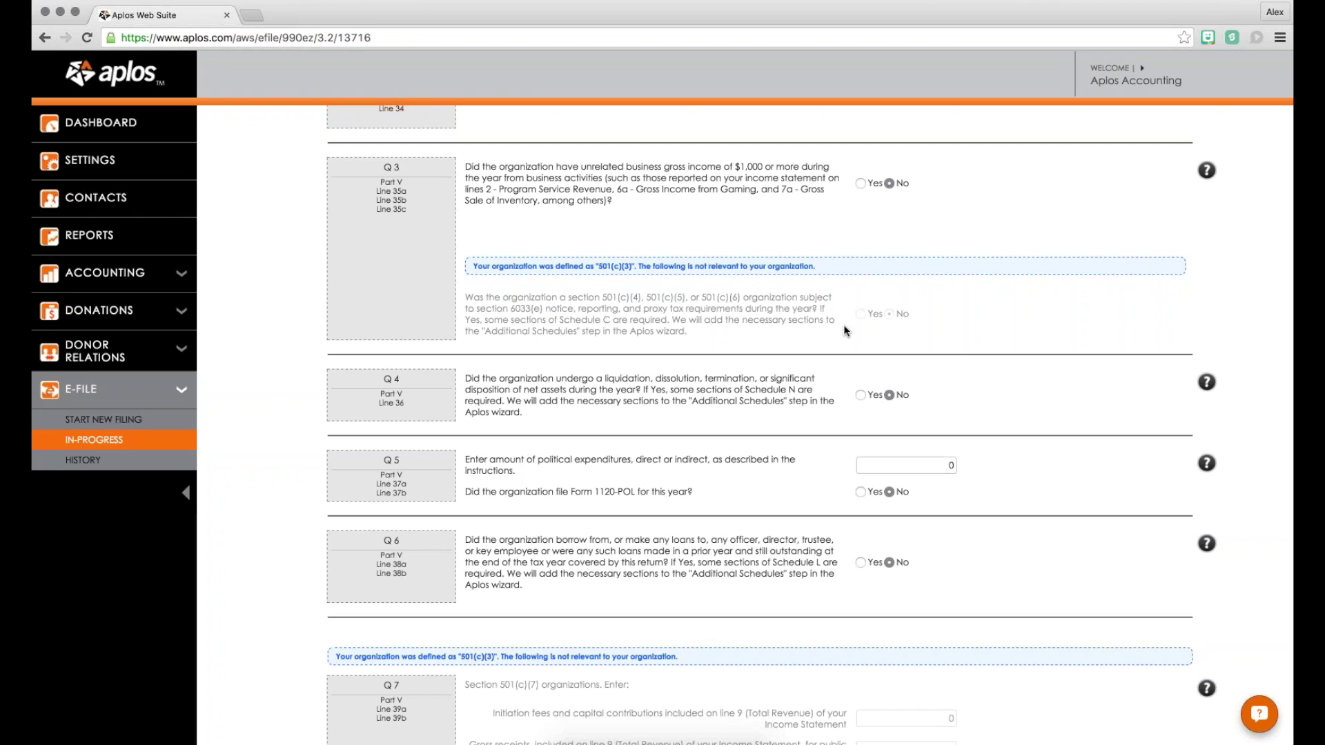
pyautogui.scroll(5, 843, 325)
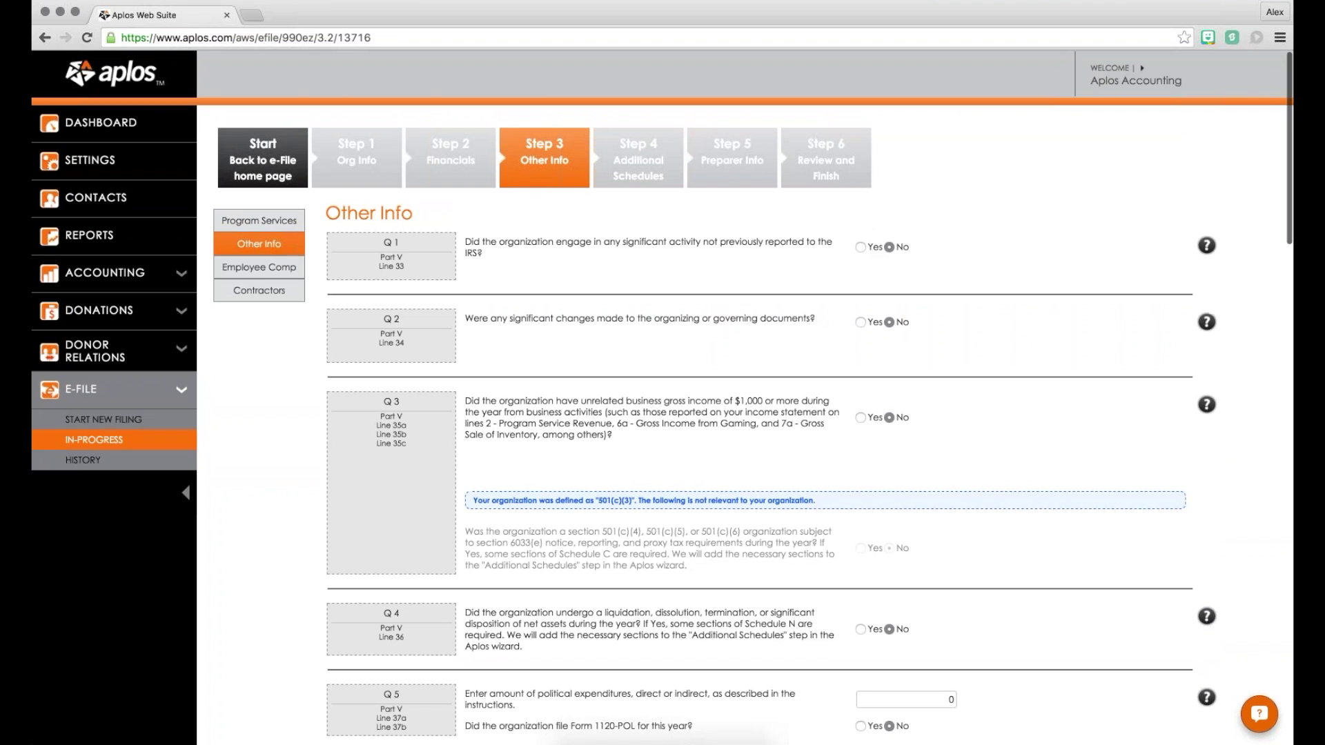
pyautogui.scroll(-5, 809, 425)
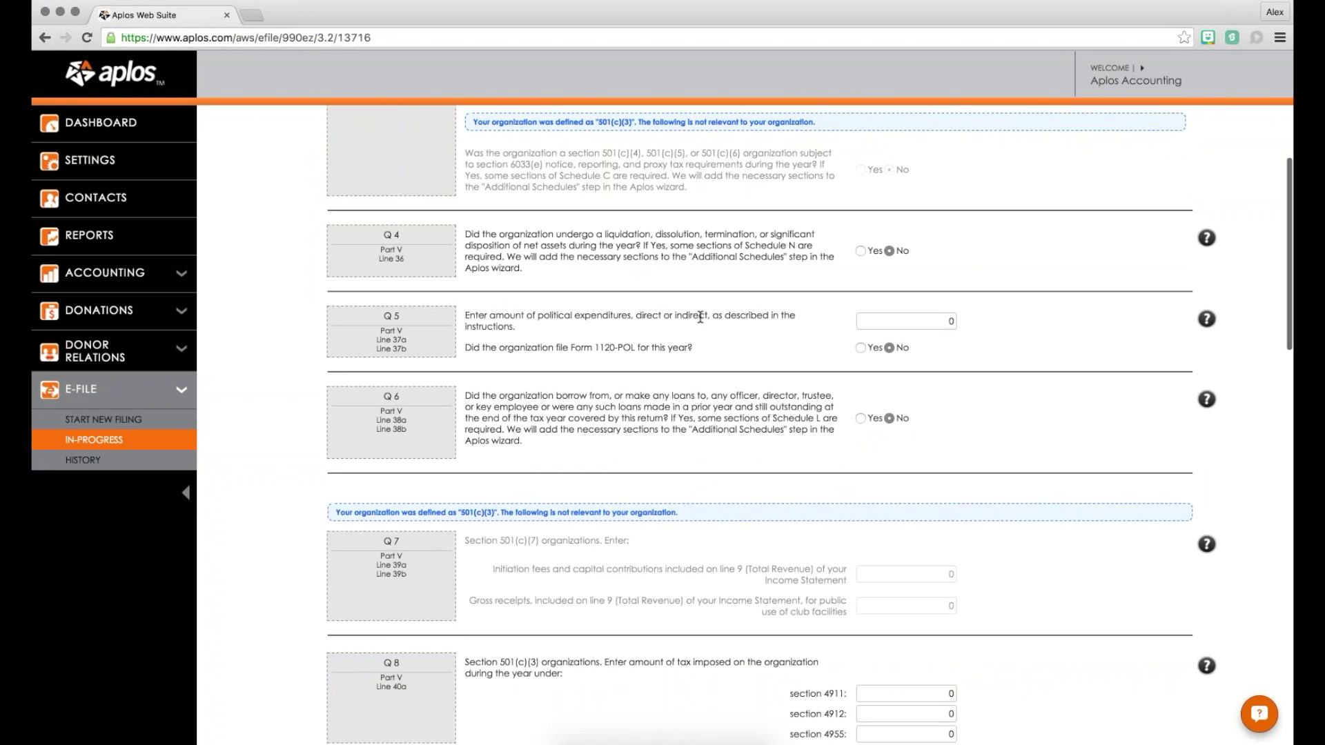
pyautogui.scroll(-3, 701, 317)
pyautogui.scroll(8, 797, 338)
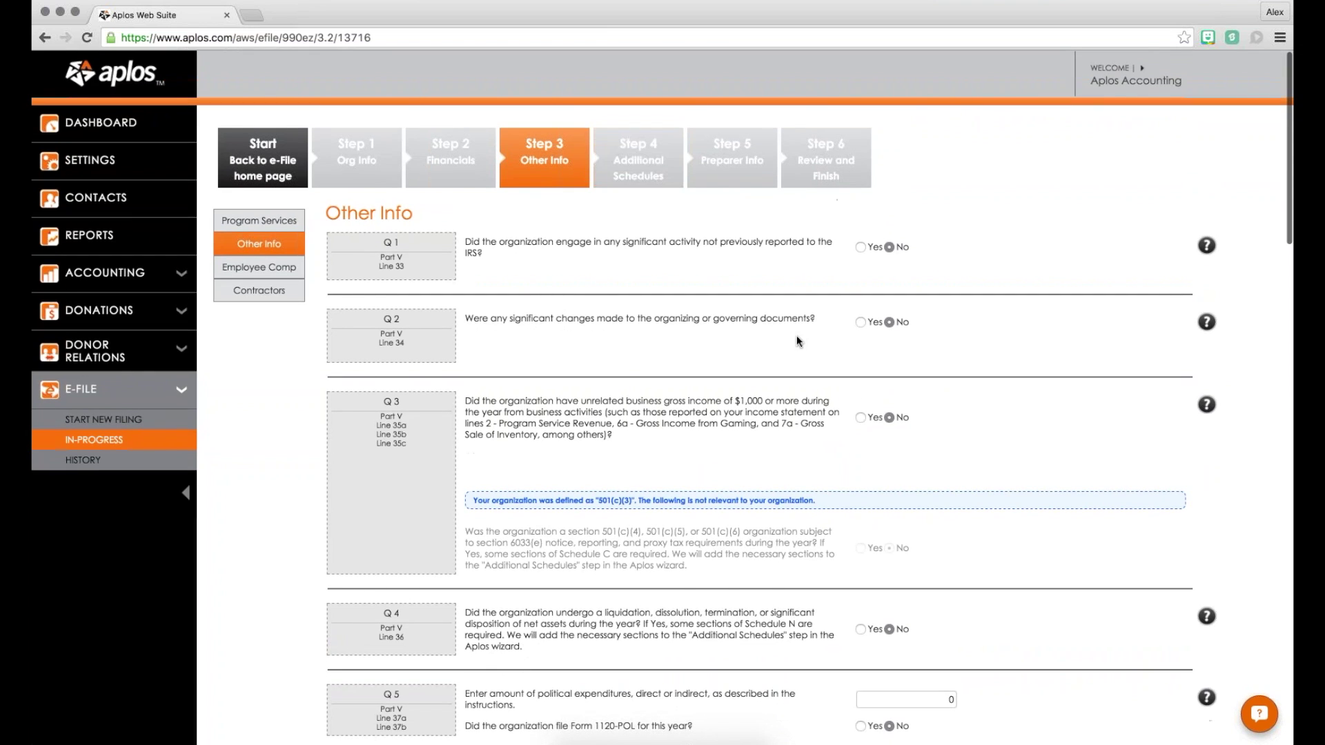
pyautogui.scroll(-3, 796, 335)
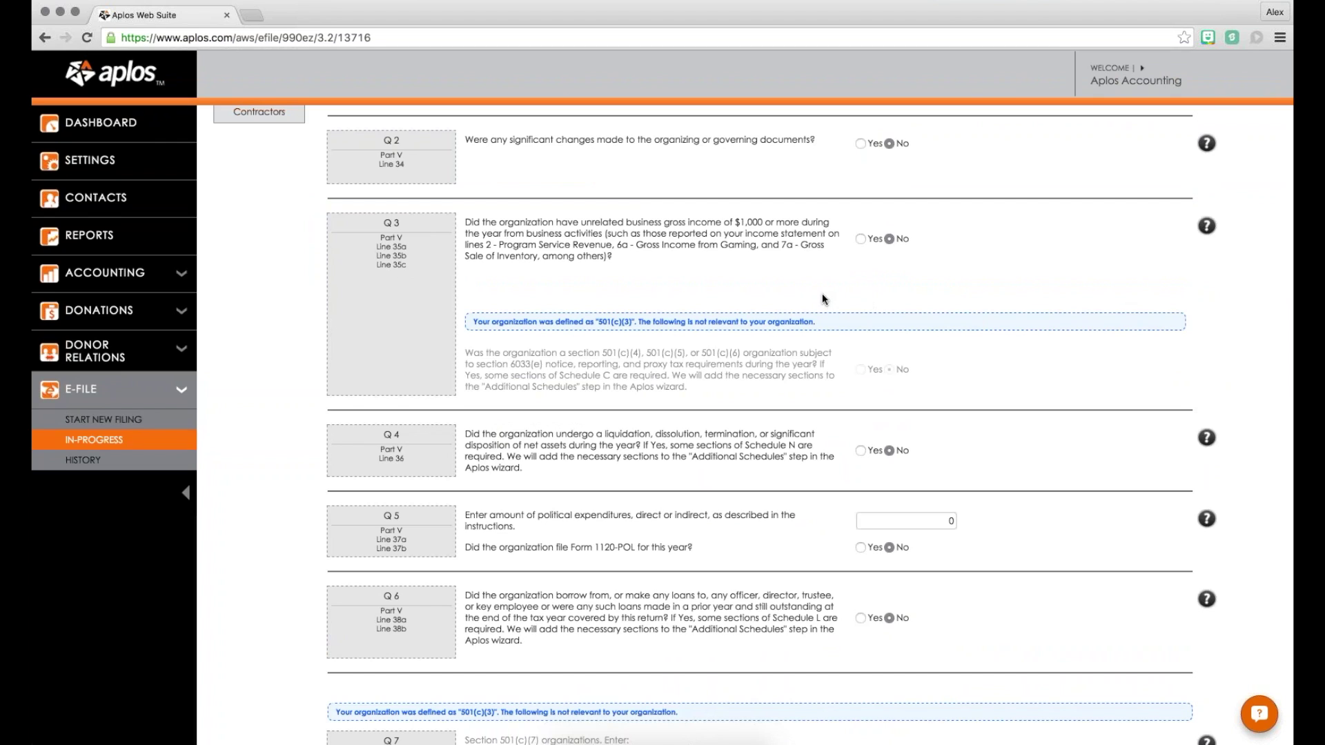
pyautogui.scroll(3, 822, 298)
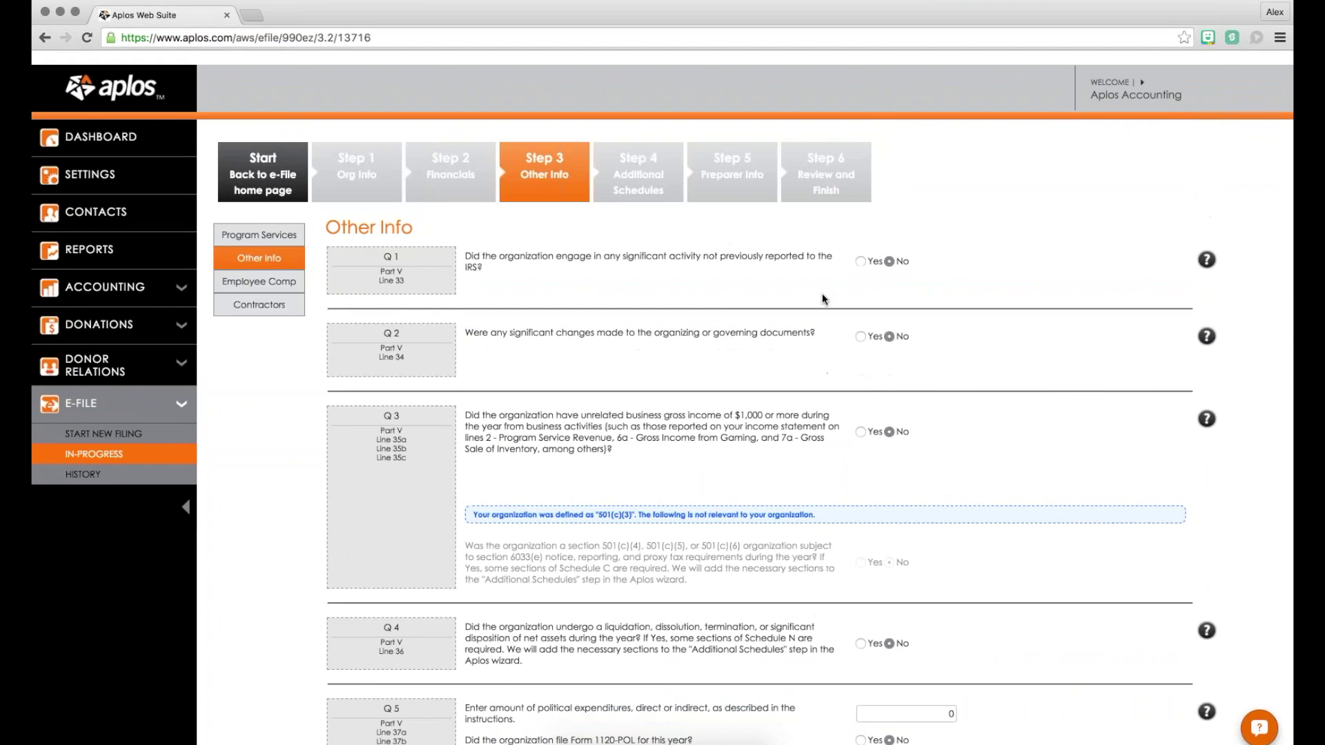
pyautogui.scroll(-5, 822, 298)
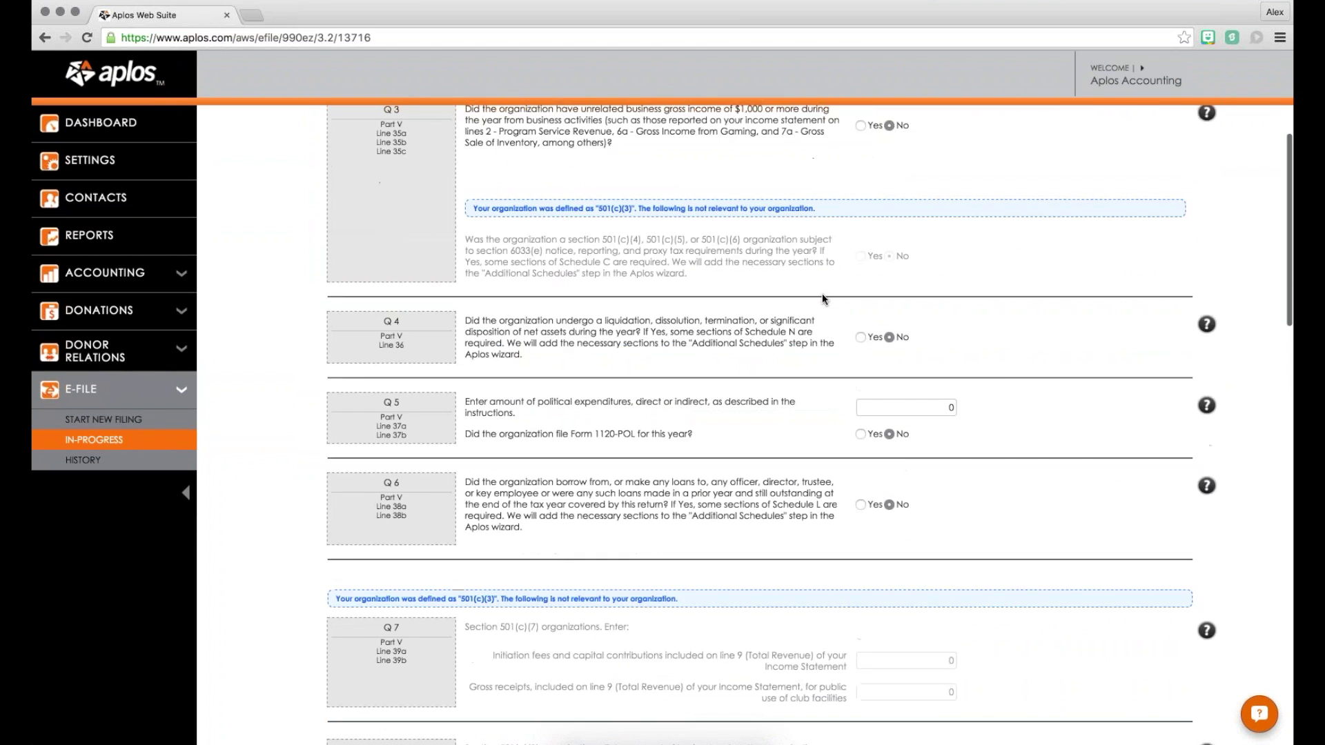
pyautogui.scroll(-12, 823, 298)
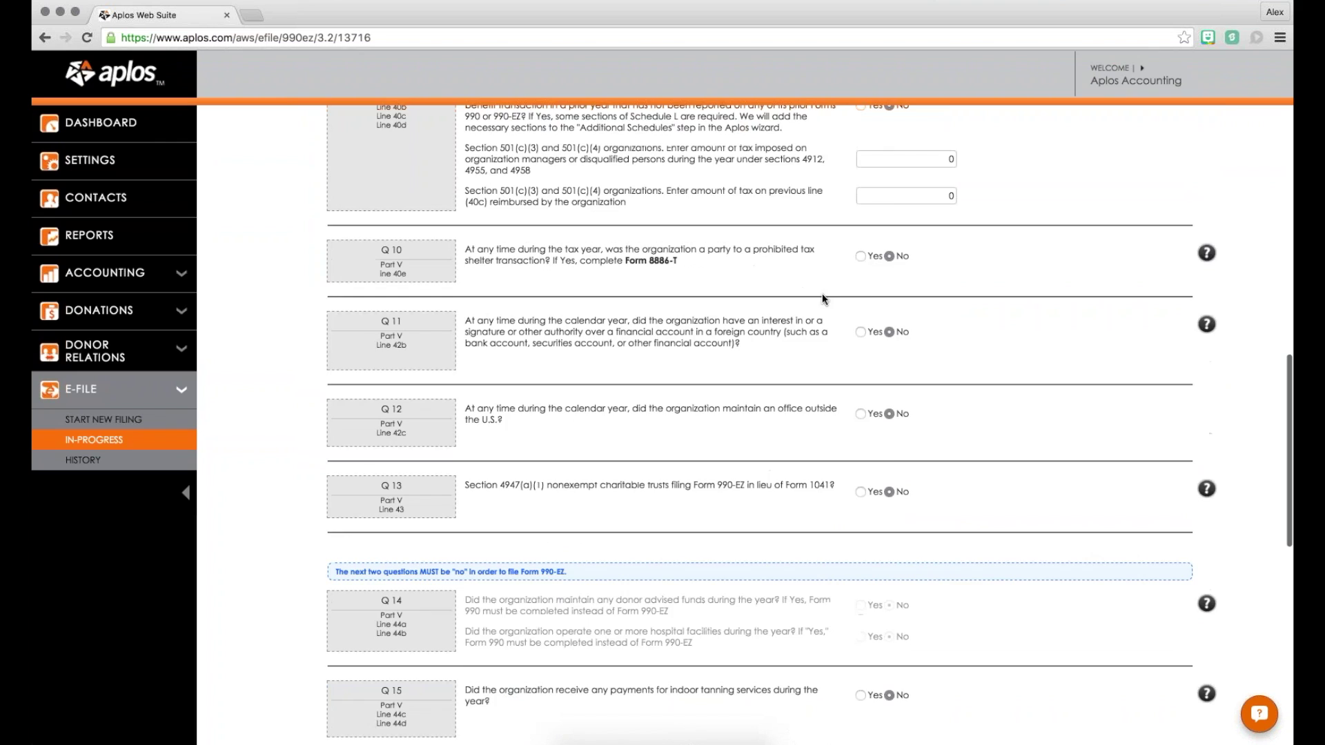
pyautogui.scroll(-1, 822, 293)
pyautogui.scroll(-5, 730, 255)
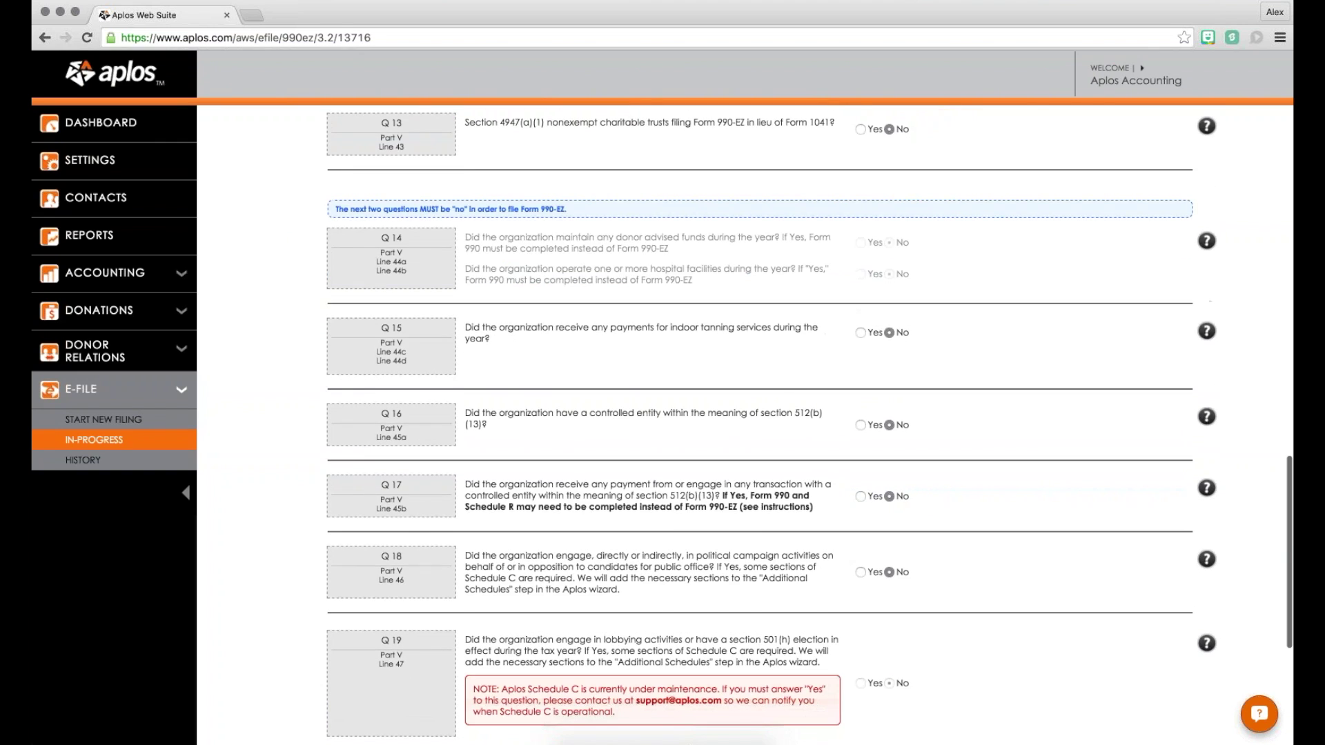
pyautogui.scroll(-6, 731, 255)
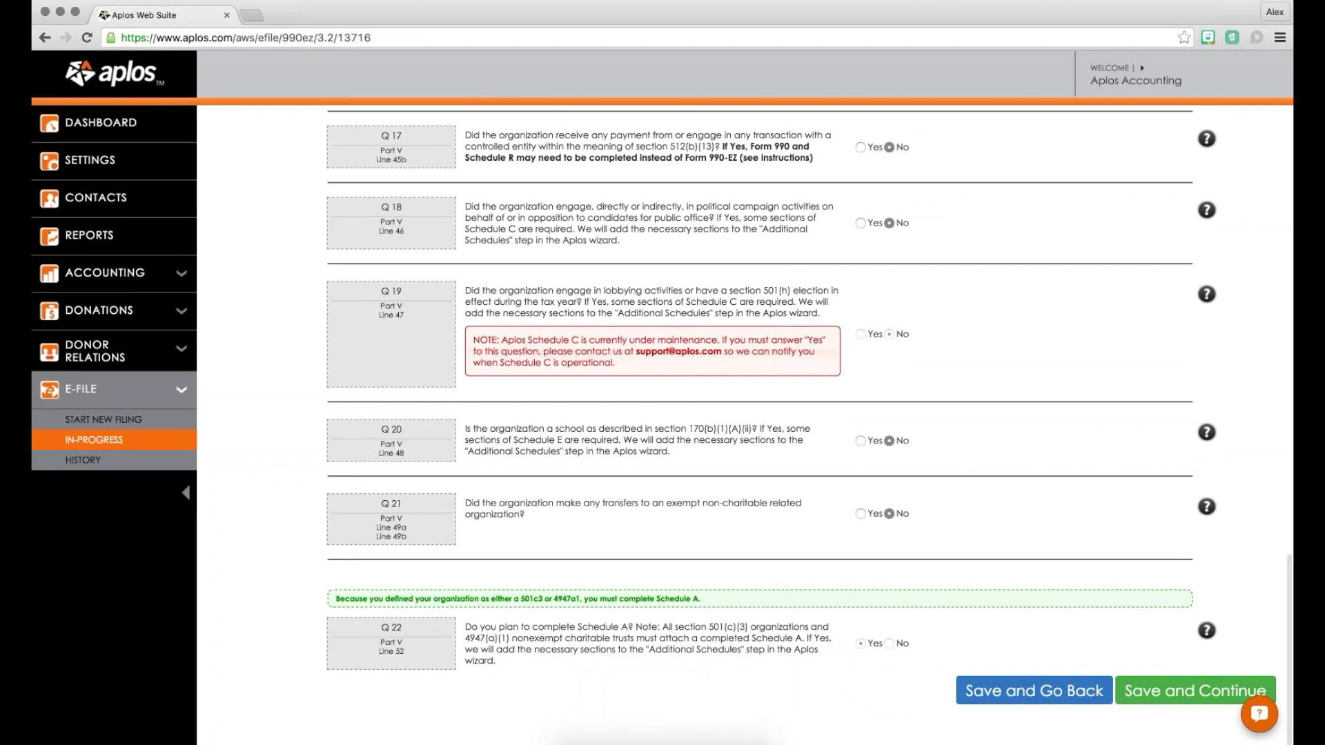
pyautogui.moveTo(501, 338); pyautogui.dragTo(618, 364)
pyautogui.click(517, 344)
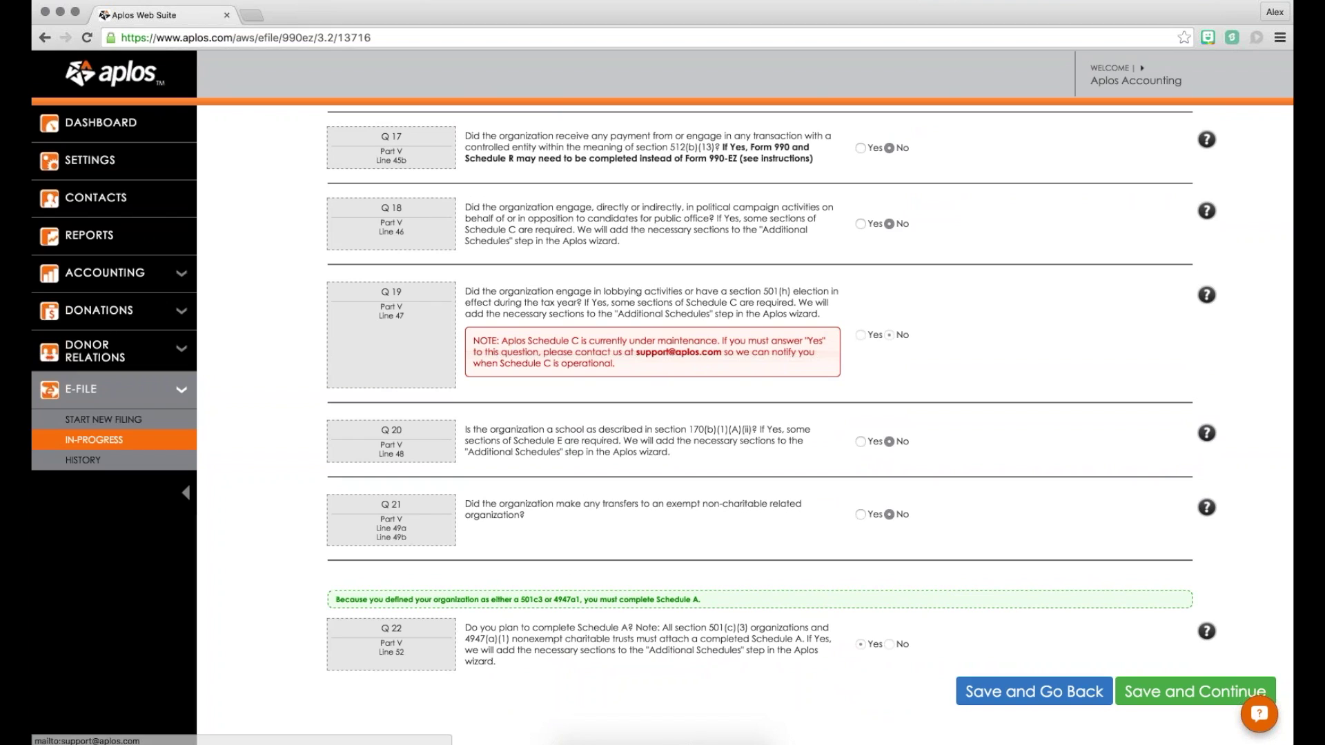
pyautogui.rightClick(638, 343)
pyautogui.click(694, 326)
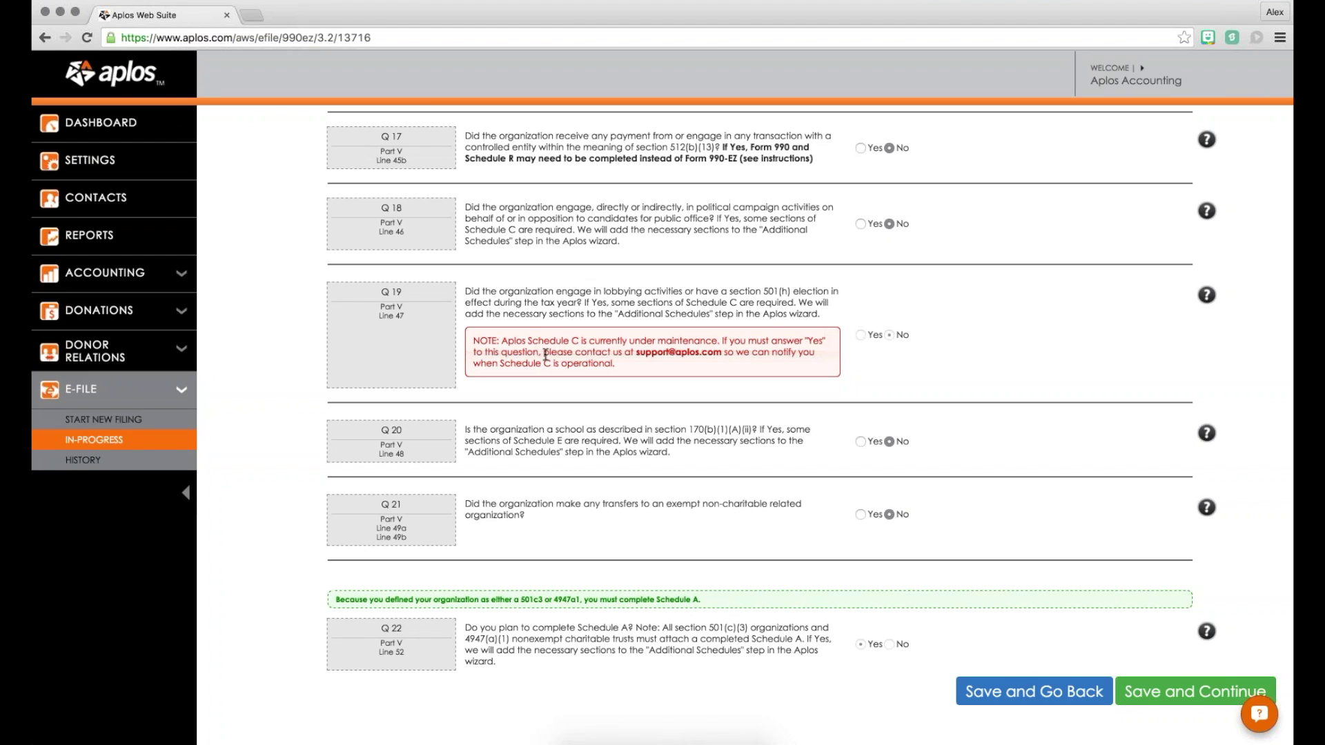
pyautogui.scroll(5, 628, 362)
pyautogui.scroll(3, 628, 363)
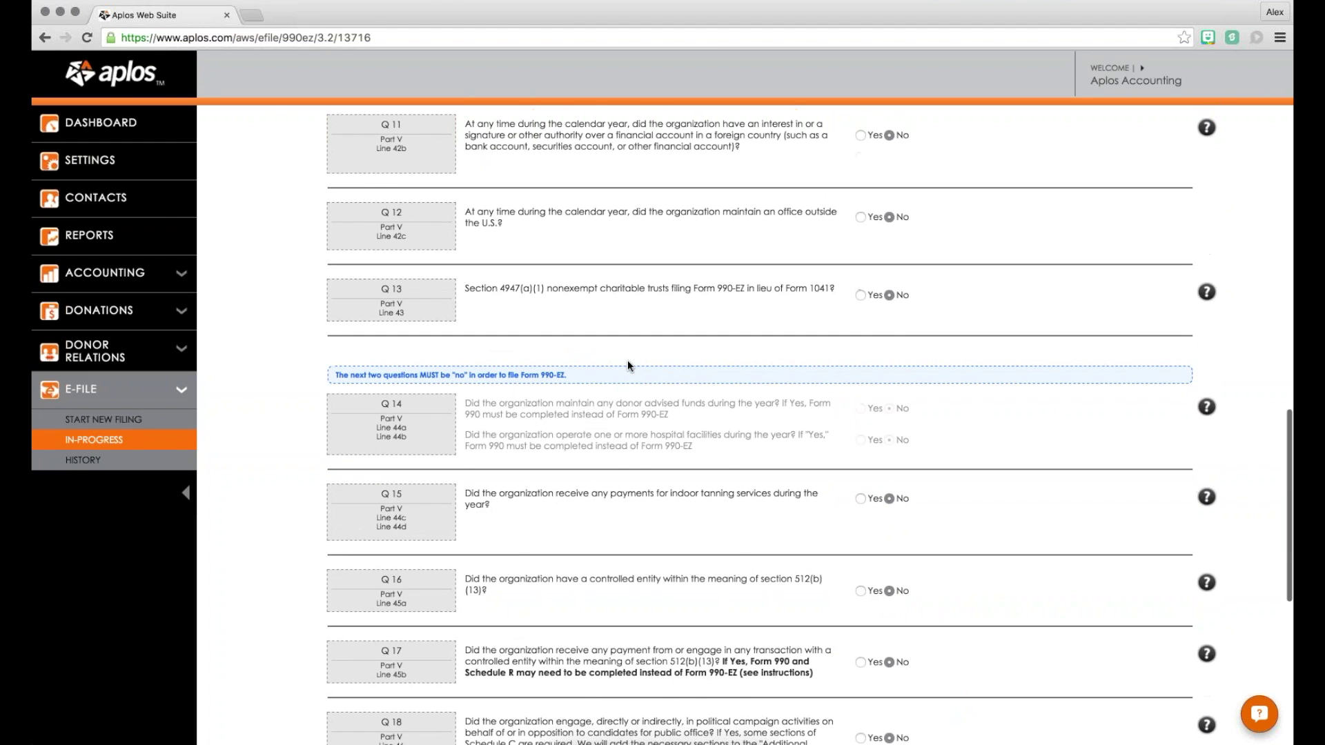
pyautogui.scroll(-7, 628, 361)
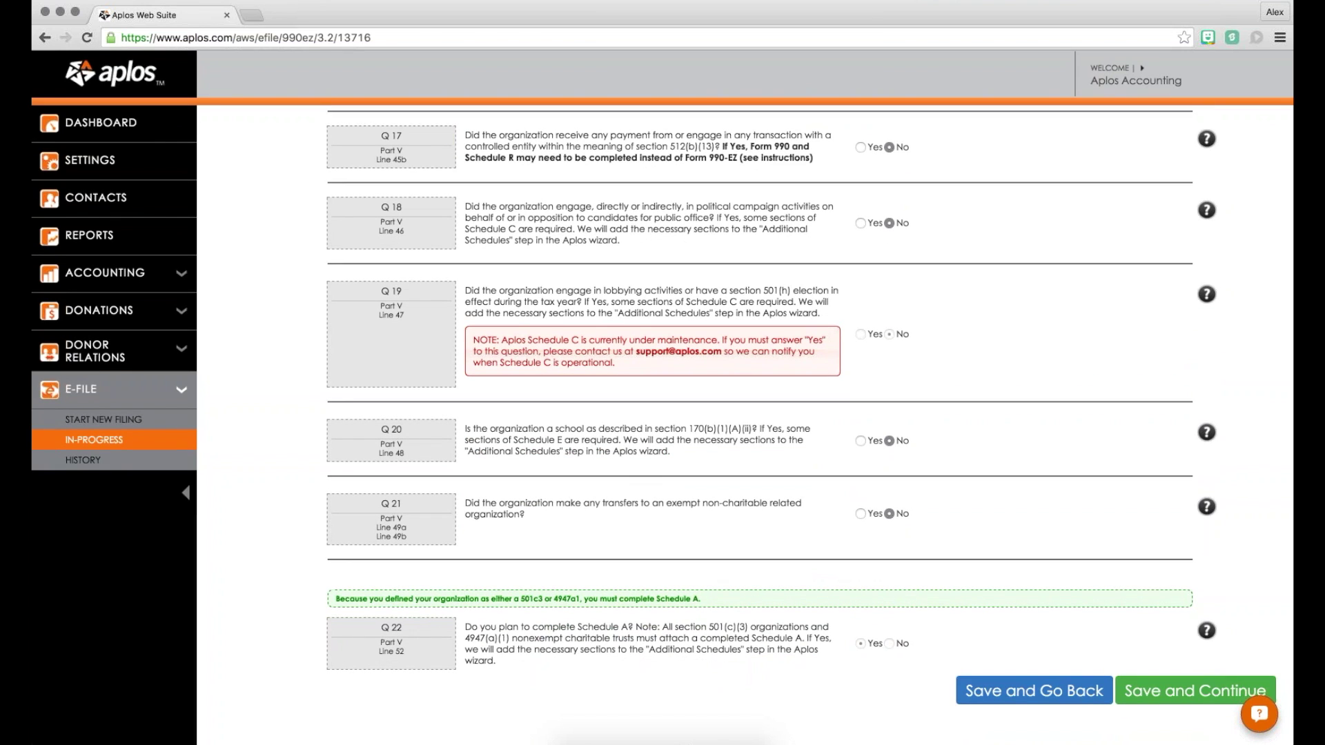
pyautogui.scroll(-2, 624, 363)
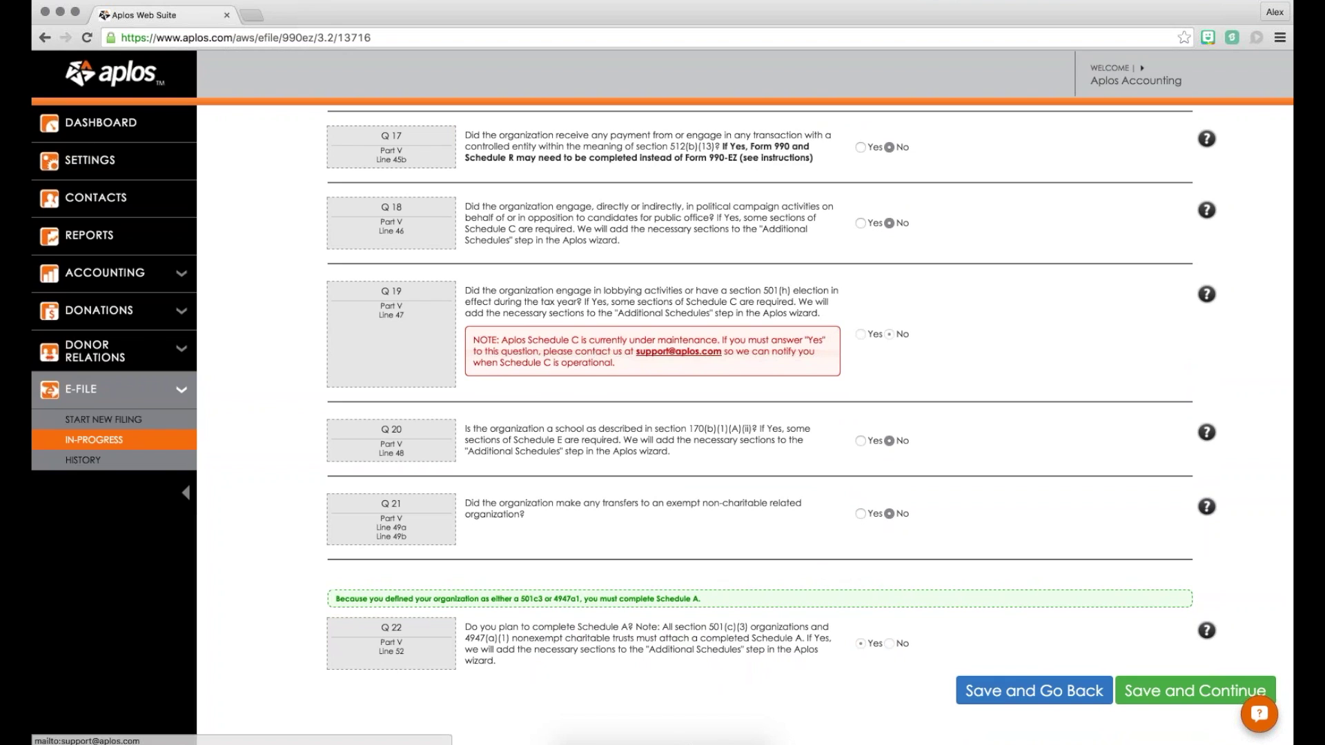
pyautogui.scroll(-2, 799, 417)
# Step: Save Other Info and pass the empty employee and contractor compensation tables unchanged
pyautogui.click(1195, 688)
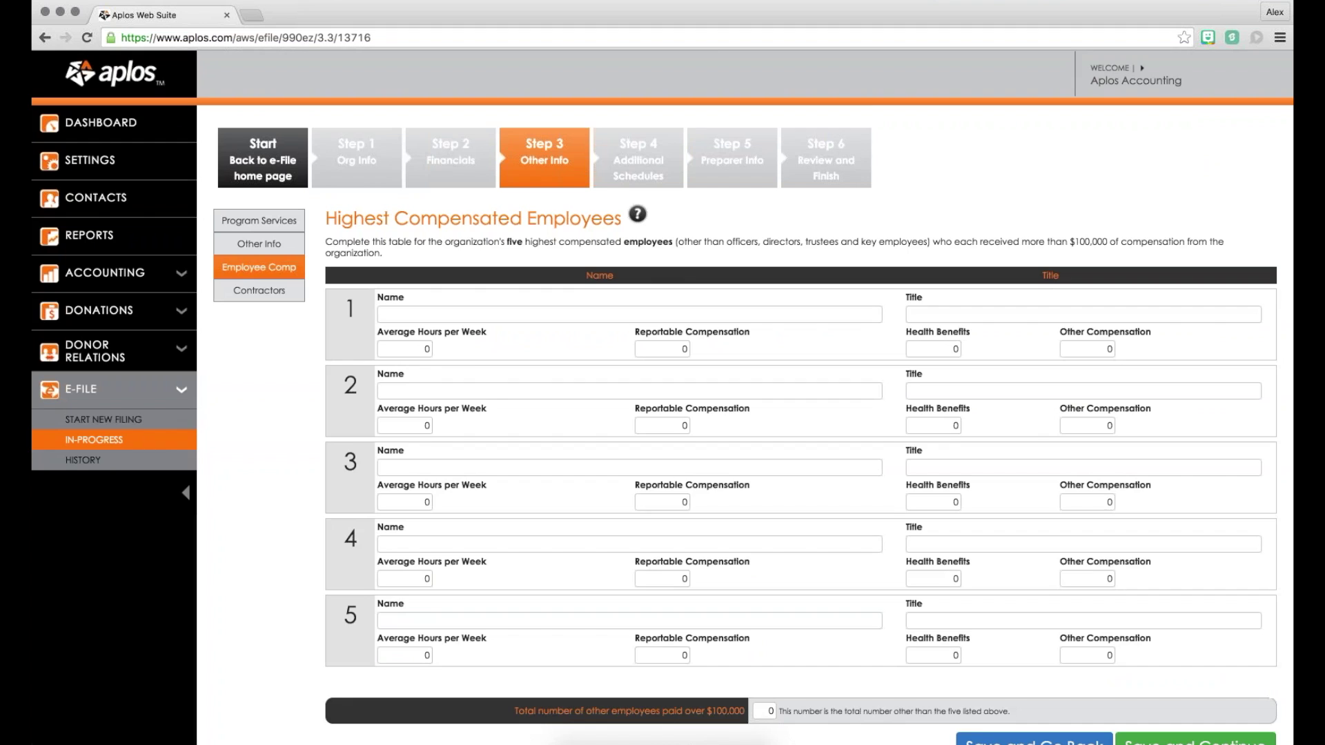
pyautogui.scroll(-2, 754, 409)
pyautogui.click(1195, 668)
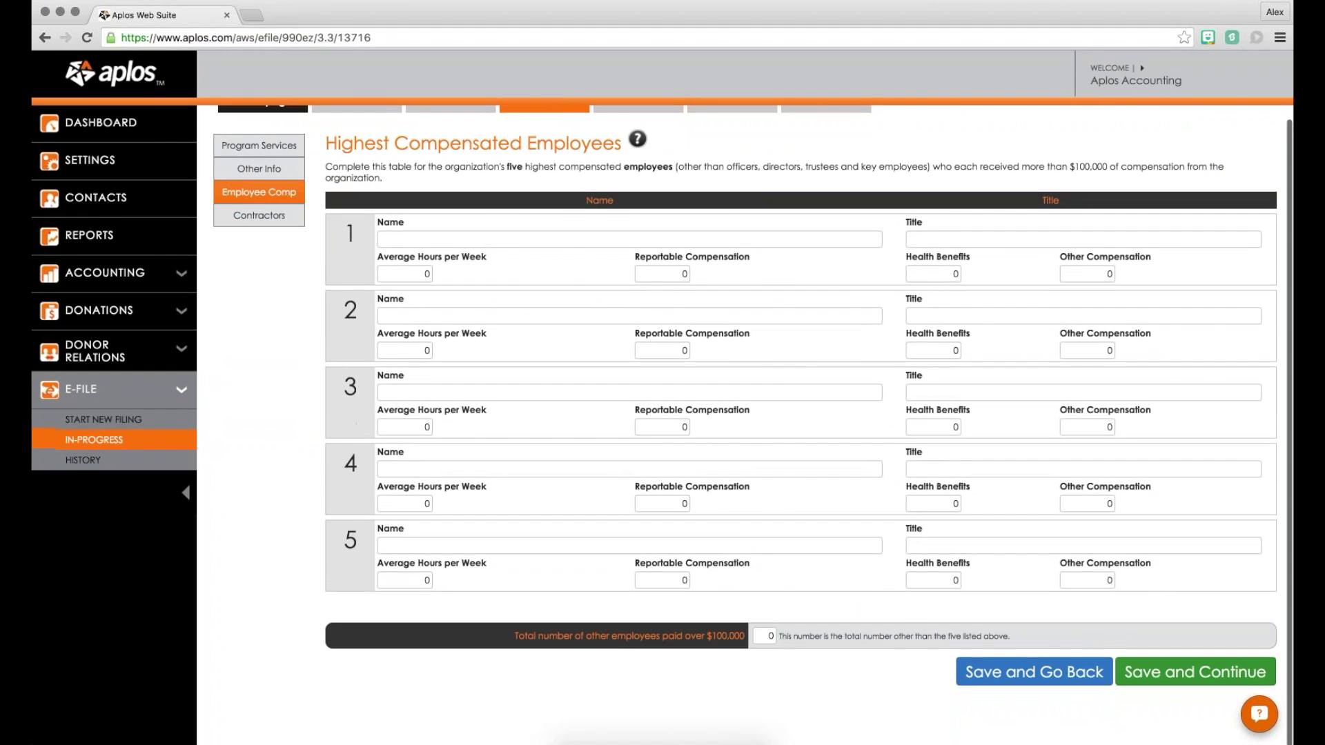
pyautogui.scroll(-2, 705, 414)
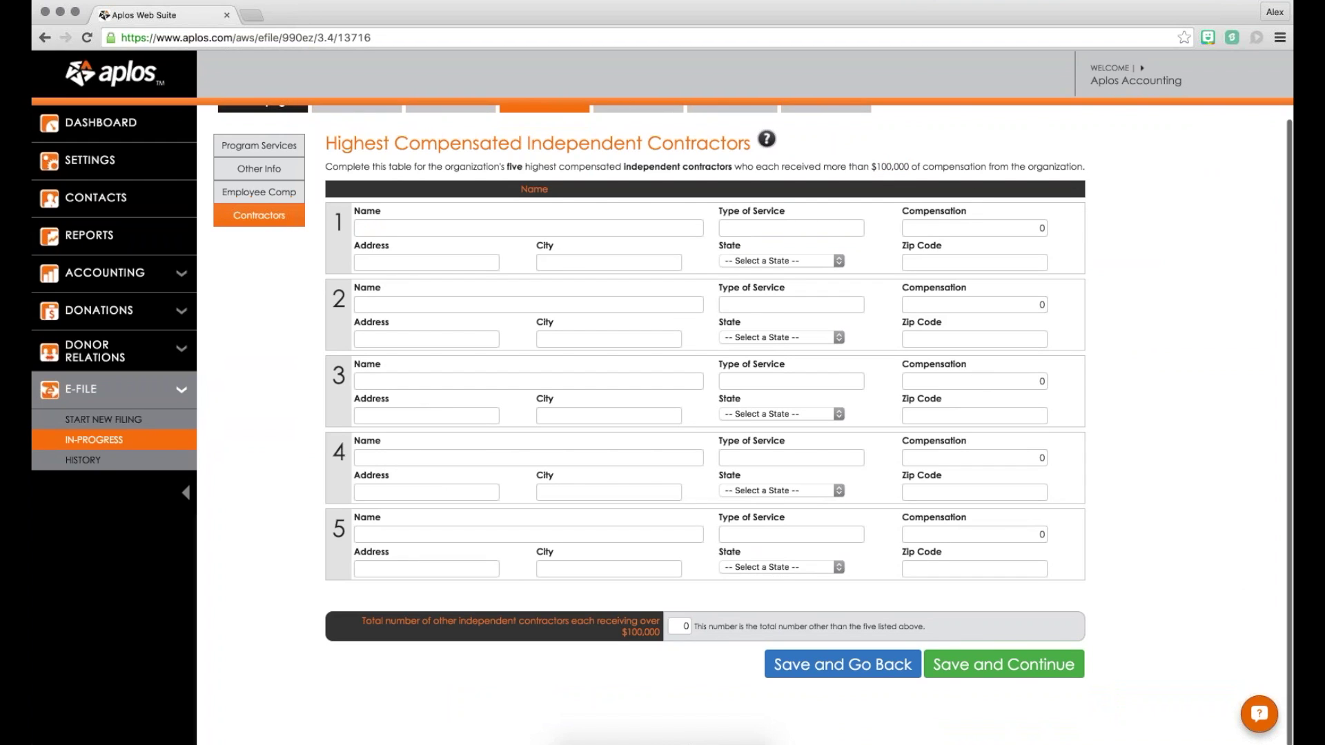
pyautogui.click(1004, 663)
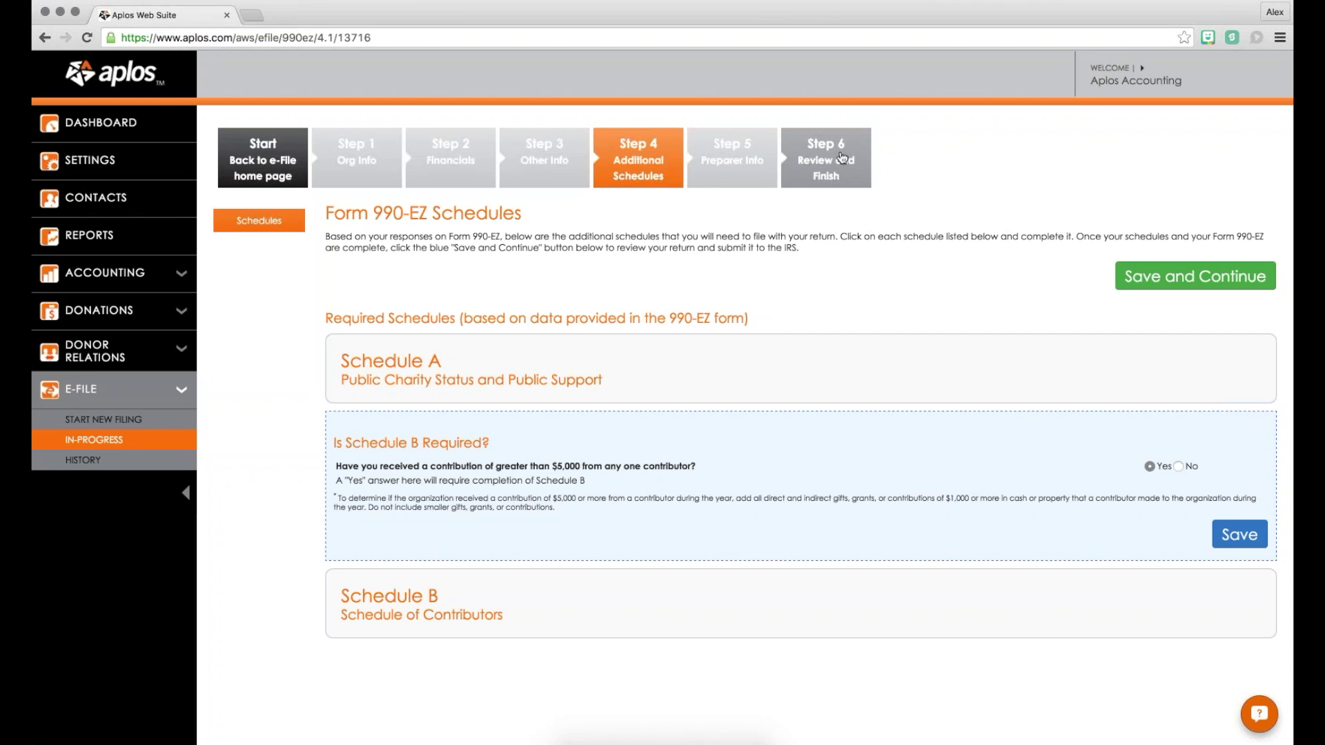
# Step: Open Schedule A, choose option 8 (community trust) in Part 1, and save
pyautogui.scroll(-1, 675, 223)
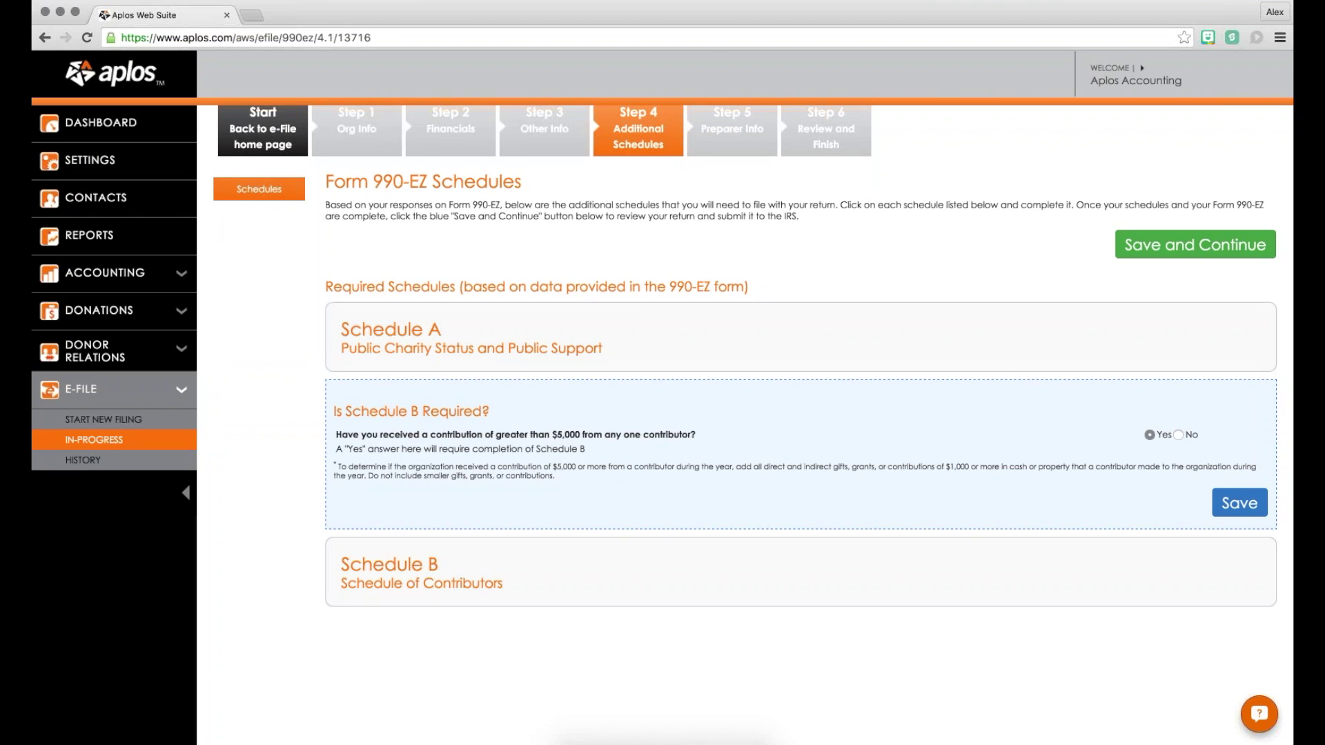
pyautogui.click(442, 357)
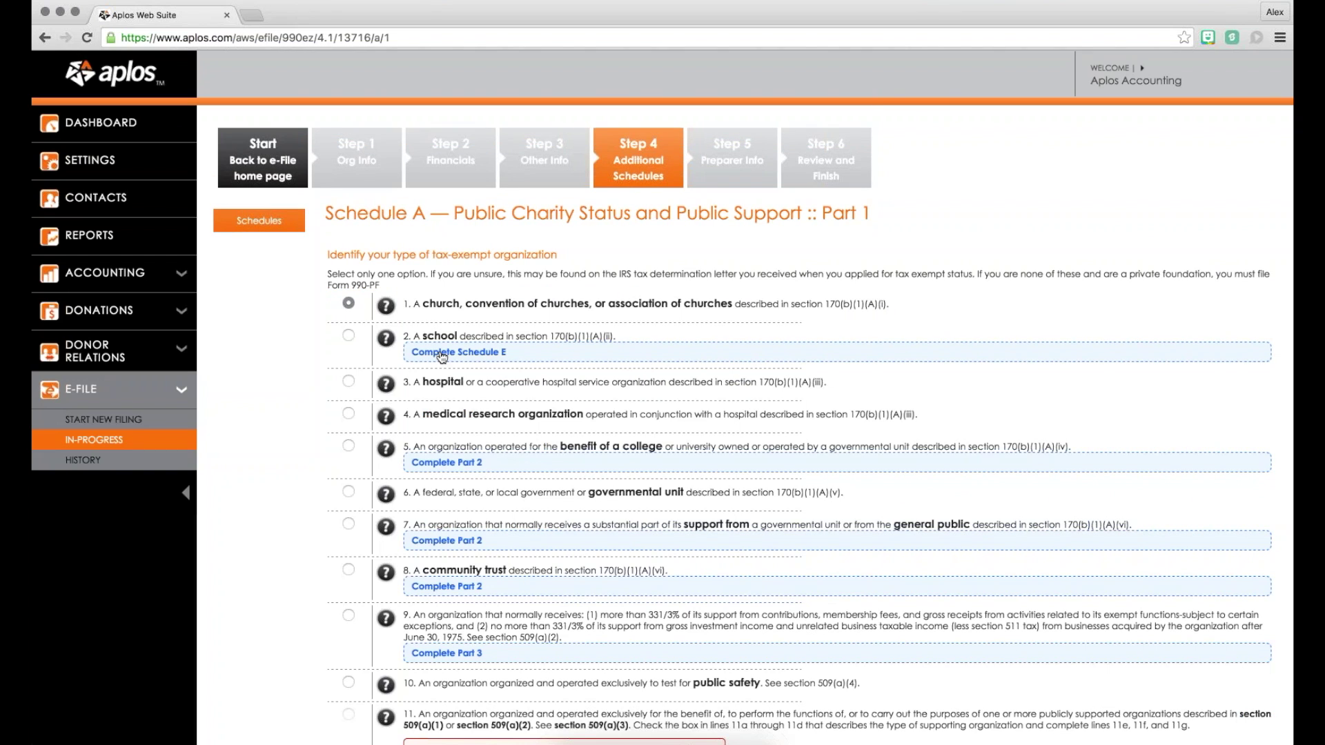
pyautogui.scroll(-3, 441, 357)
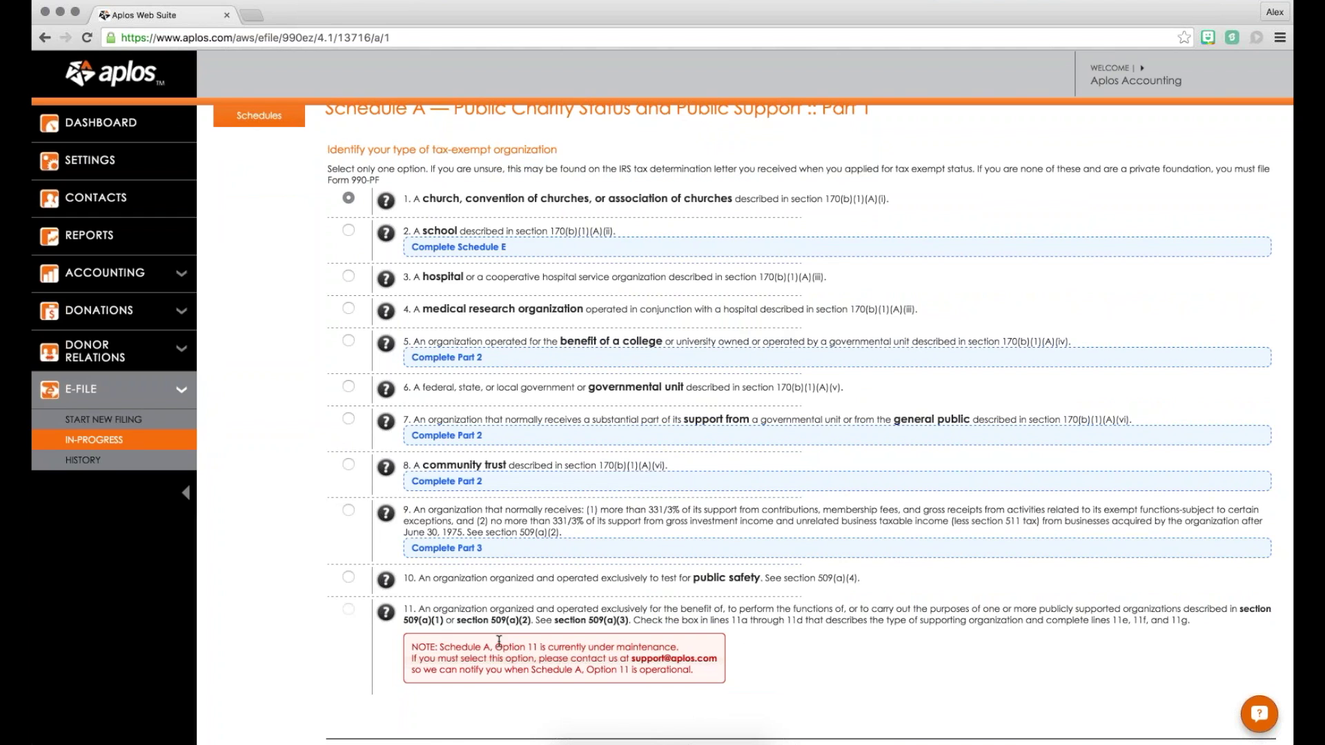
pyautogui.scroll(3, 494, 636)
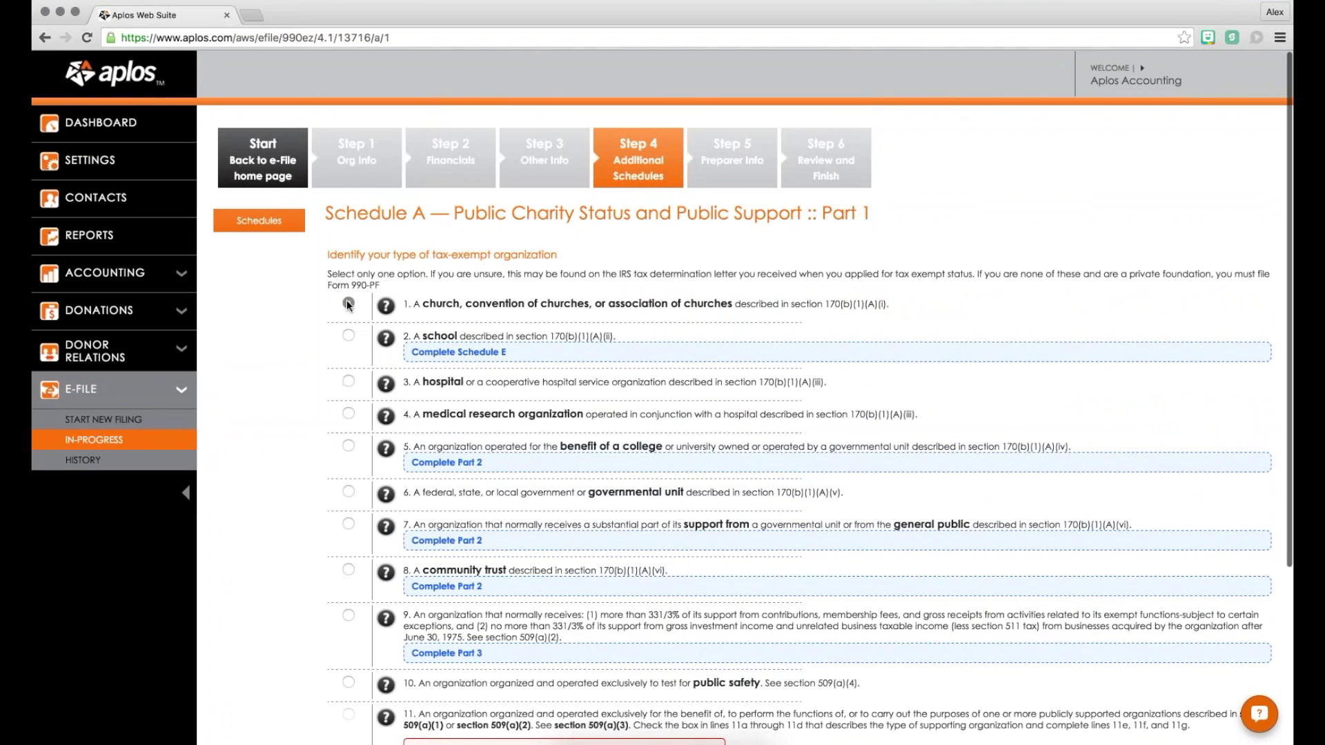
pyautogui.scroll(-4, 348, 304)
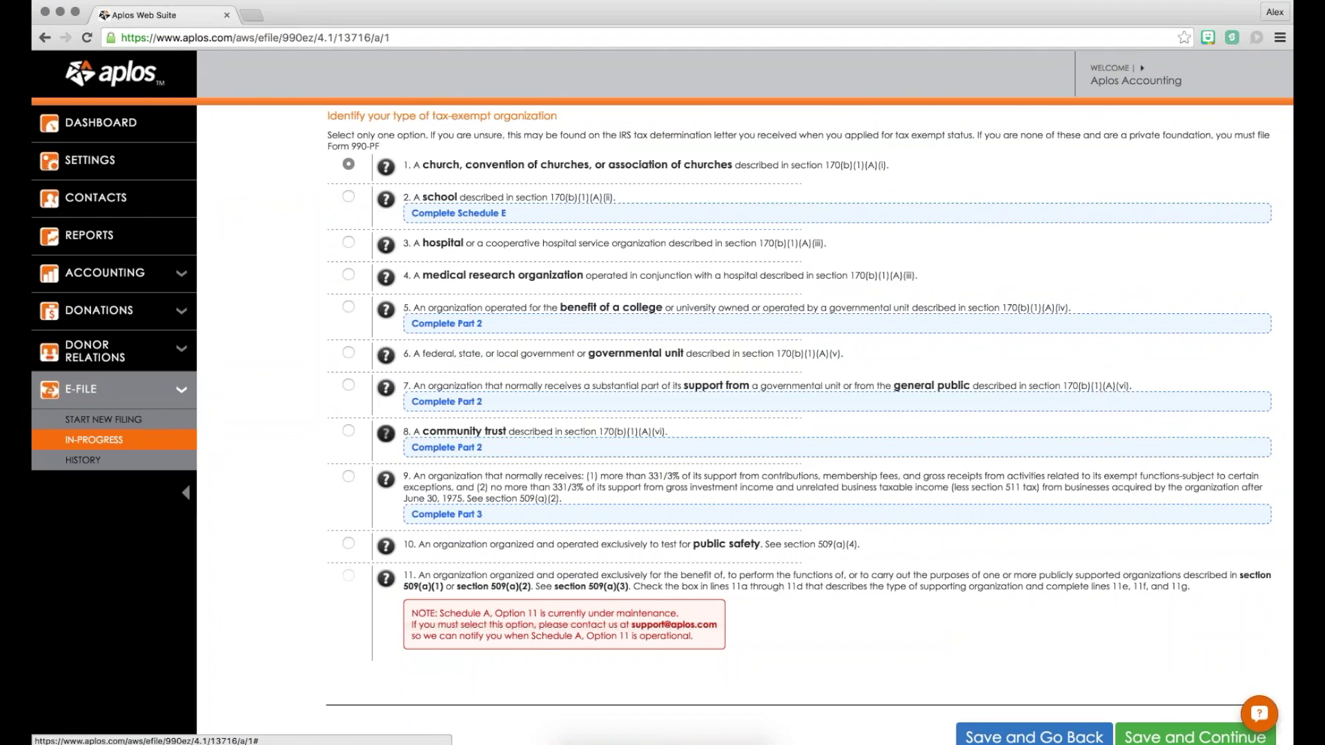
pyautogui.click(348, 430)
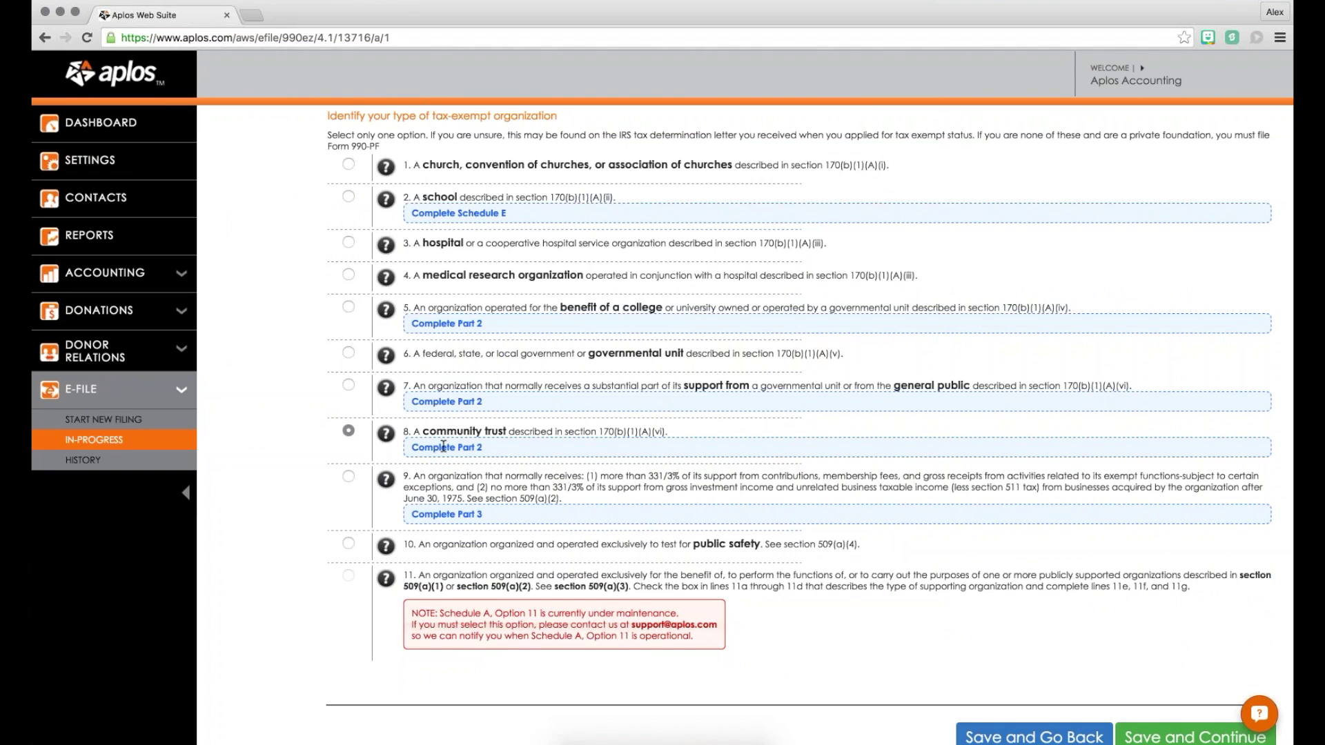
pyautogui.scroll(-3, 714, 487)
pyautogui.click(1177, 635)
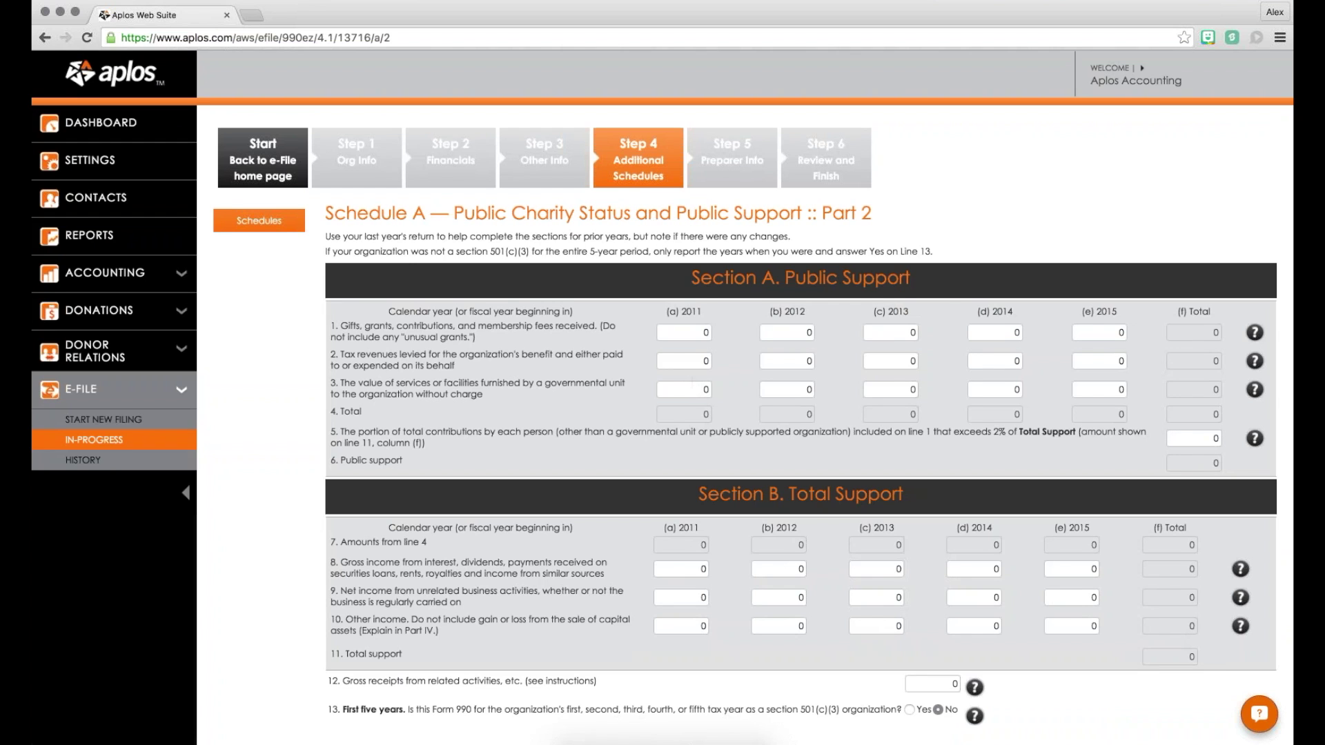
# Step: Return to Schedule A Part 1, switch to option 1 (church), save, and select Schedule B
pyautogui.scroll(-5, 738, 228)
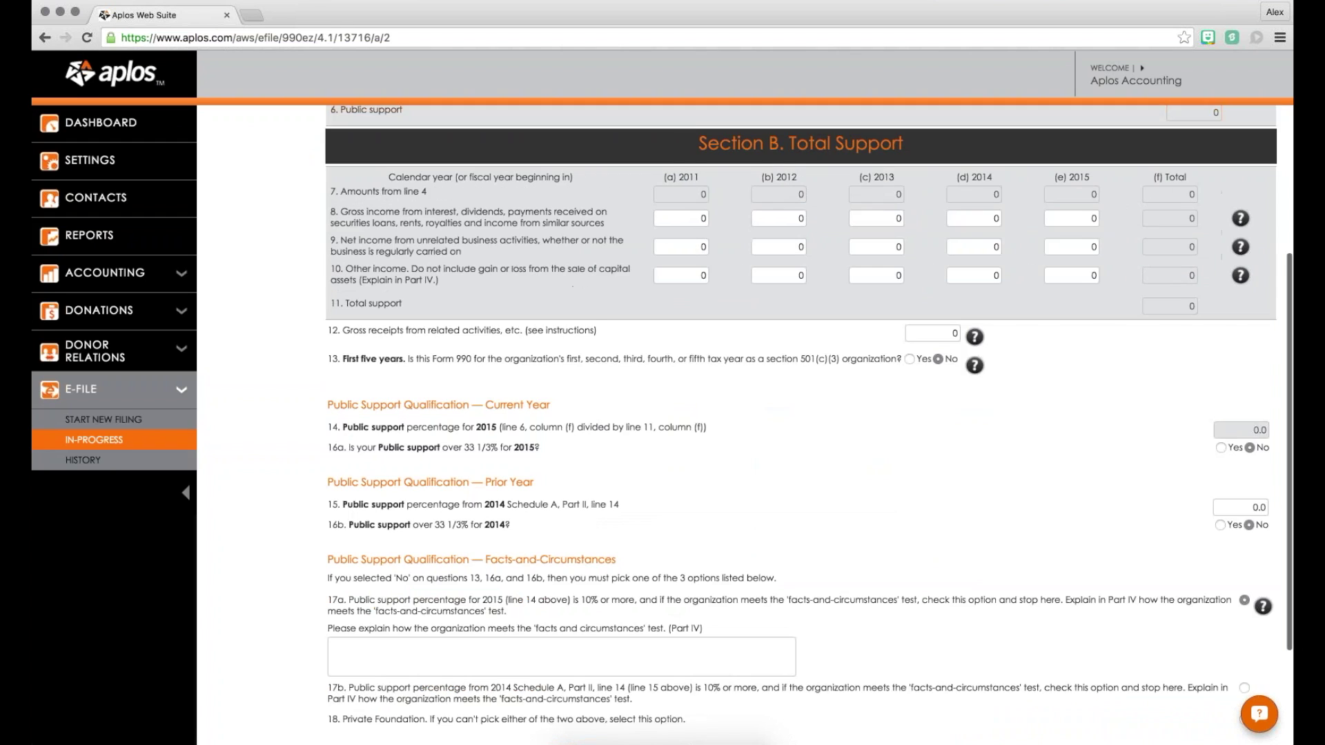
pyautogui.scroll(-3, 800, 414)
pyautogui.click(1000, 635)
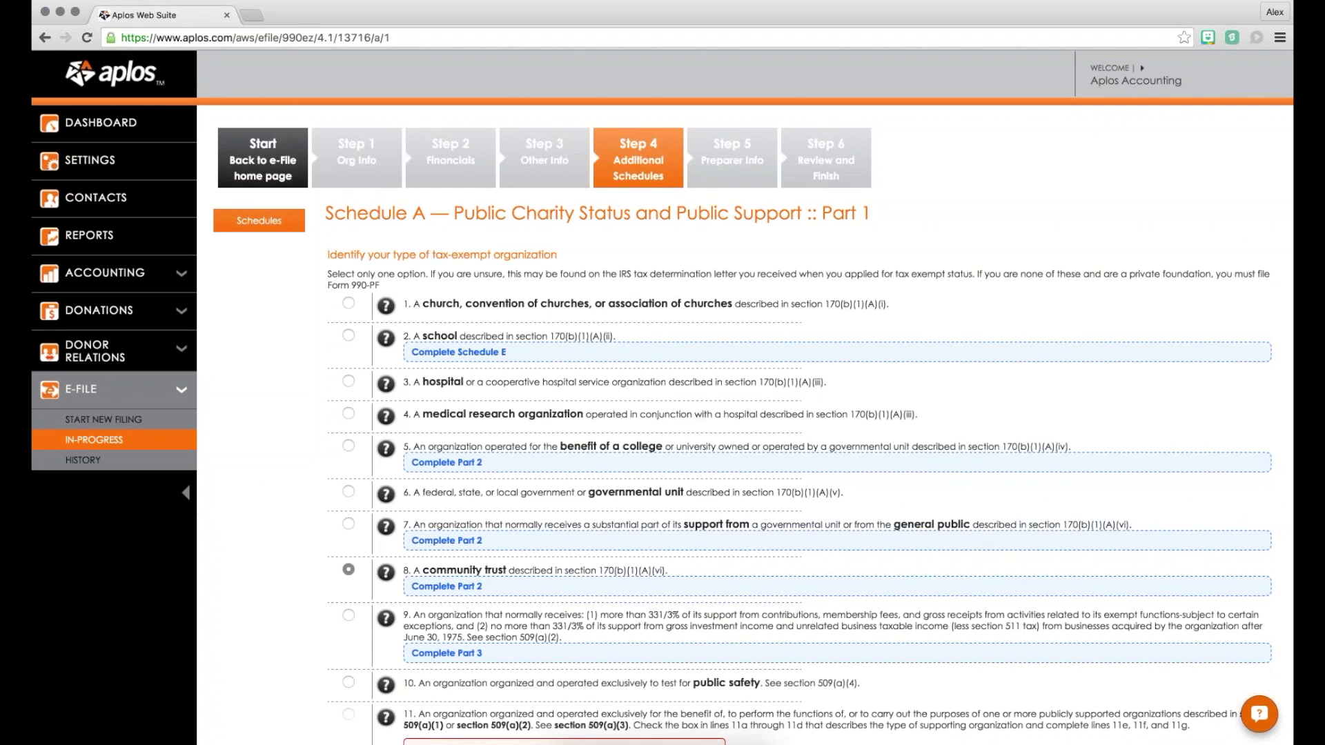
pyautogui.click(533, 302)
pyautogui.scroll(-5, 533, 299)
pyautogui.scroll(5, 533, 299)
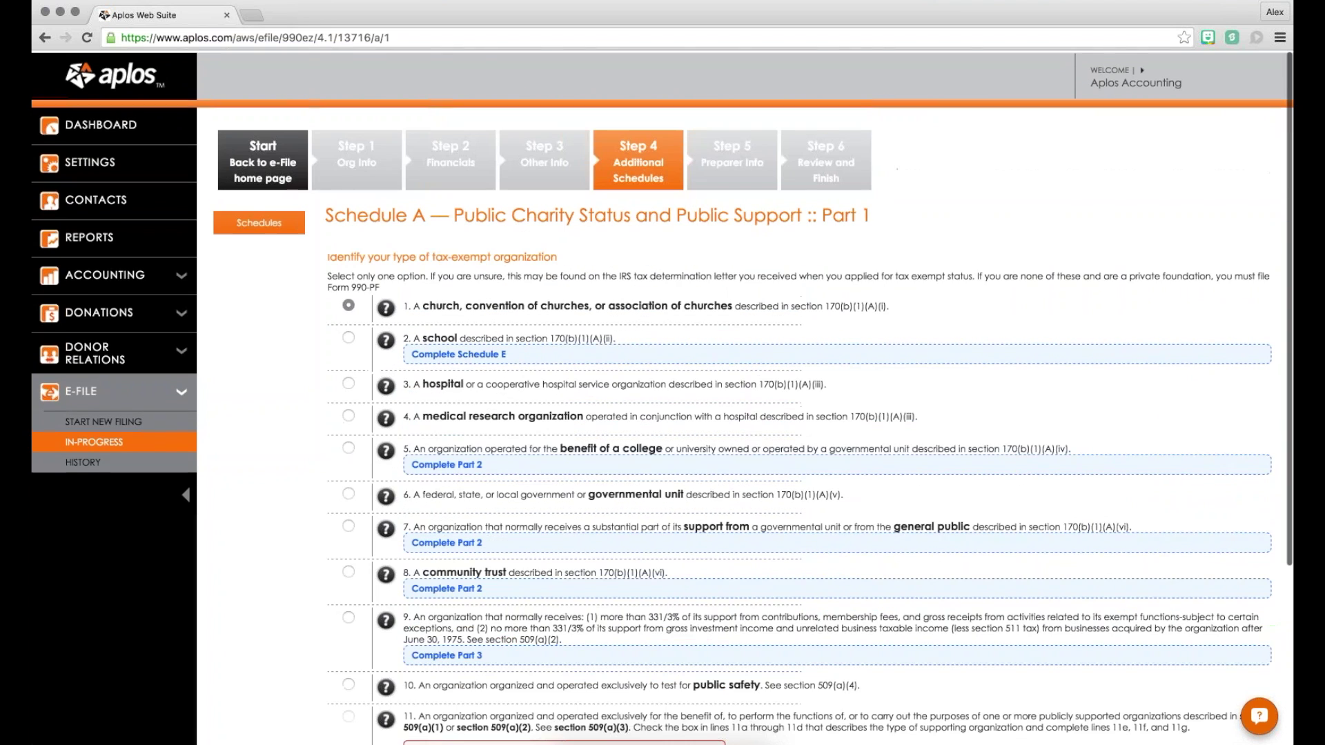
pyautogui.scroll(-5, 763, 342)
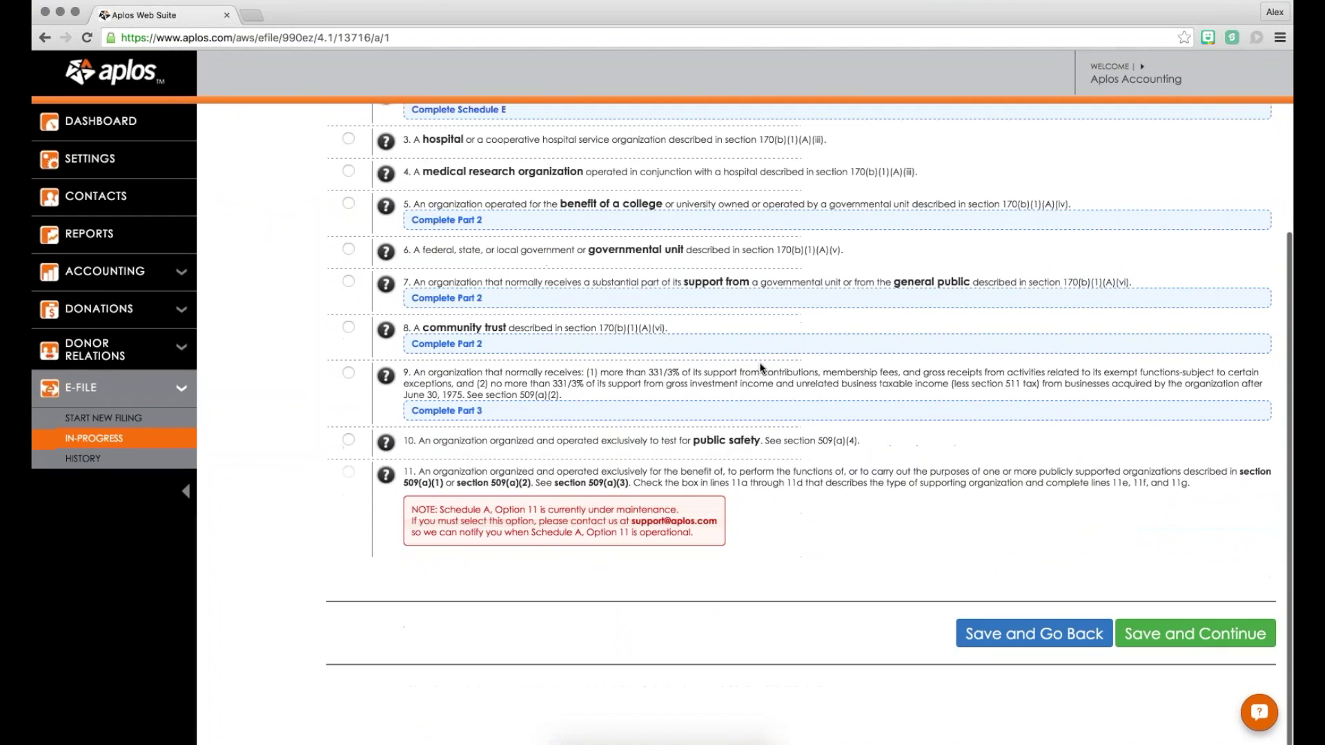
pyautogui.click(1196, 633)
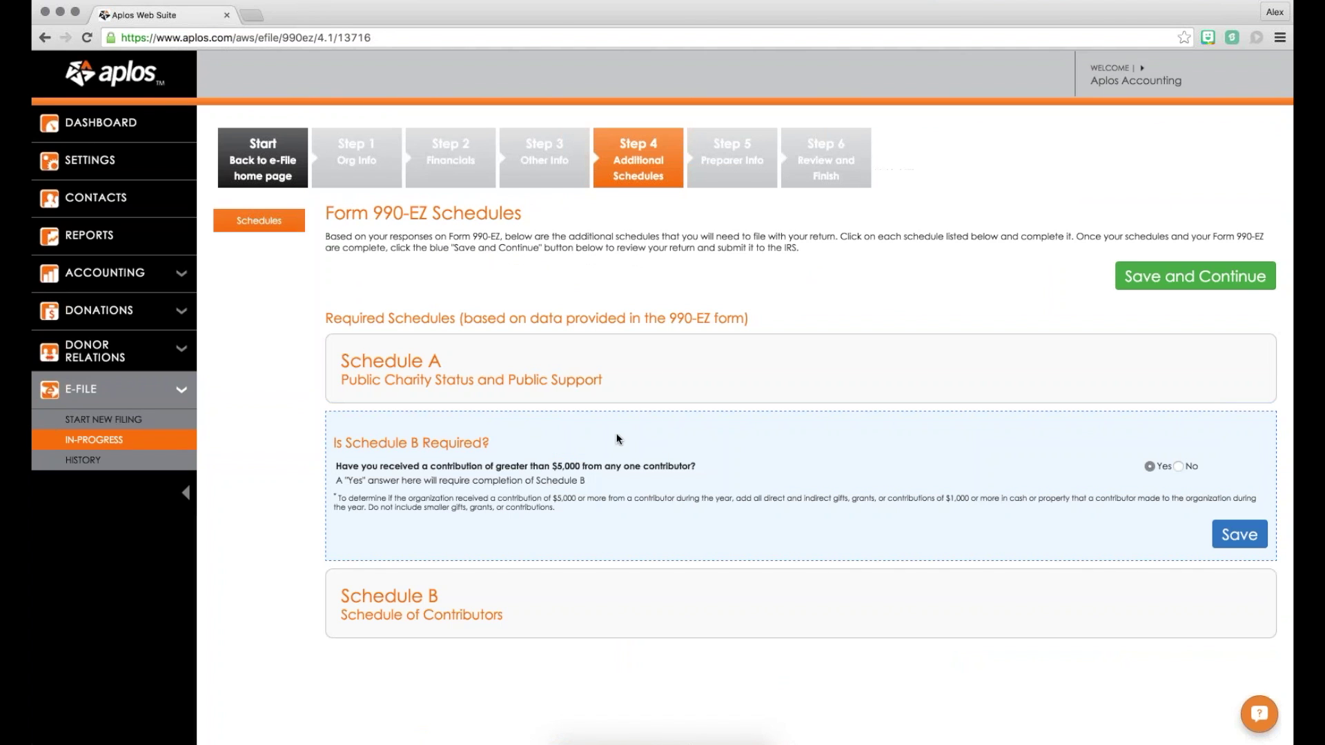
pyautogui.scroll(-1, 412, 519)
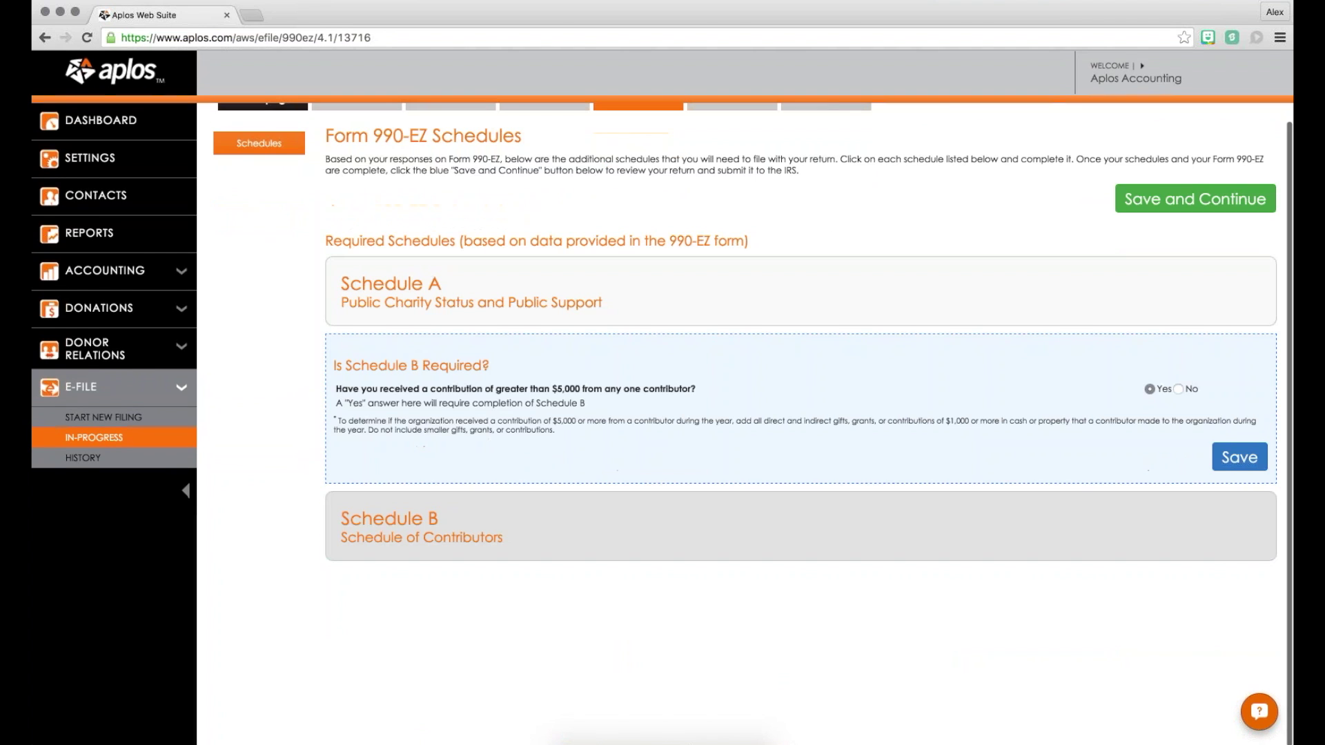
pyautogui.click(412, 519)
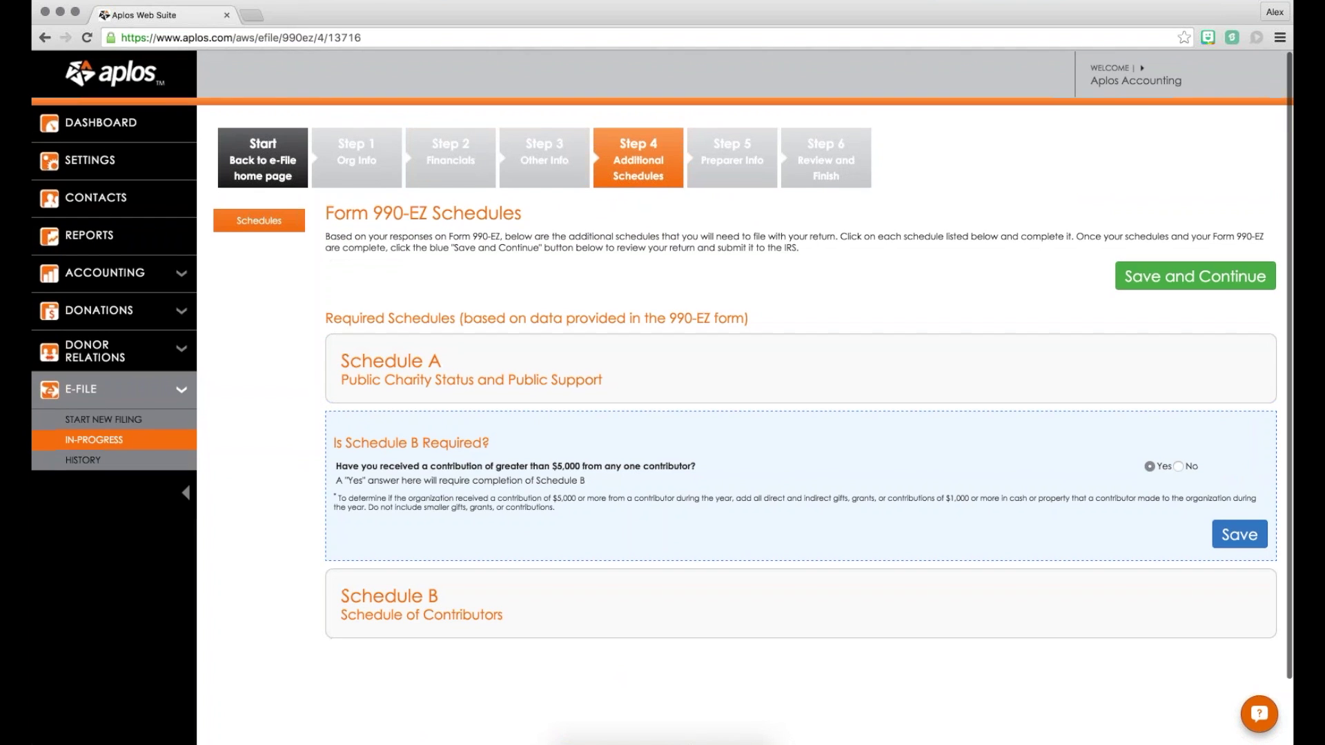
# Step: Advance to the Preparer Information step, review the Paid Preparers note, and try saving it blank
pyautogui.click(1145, 281)
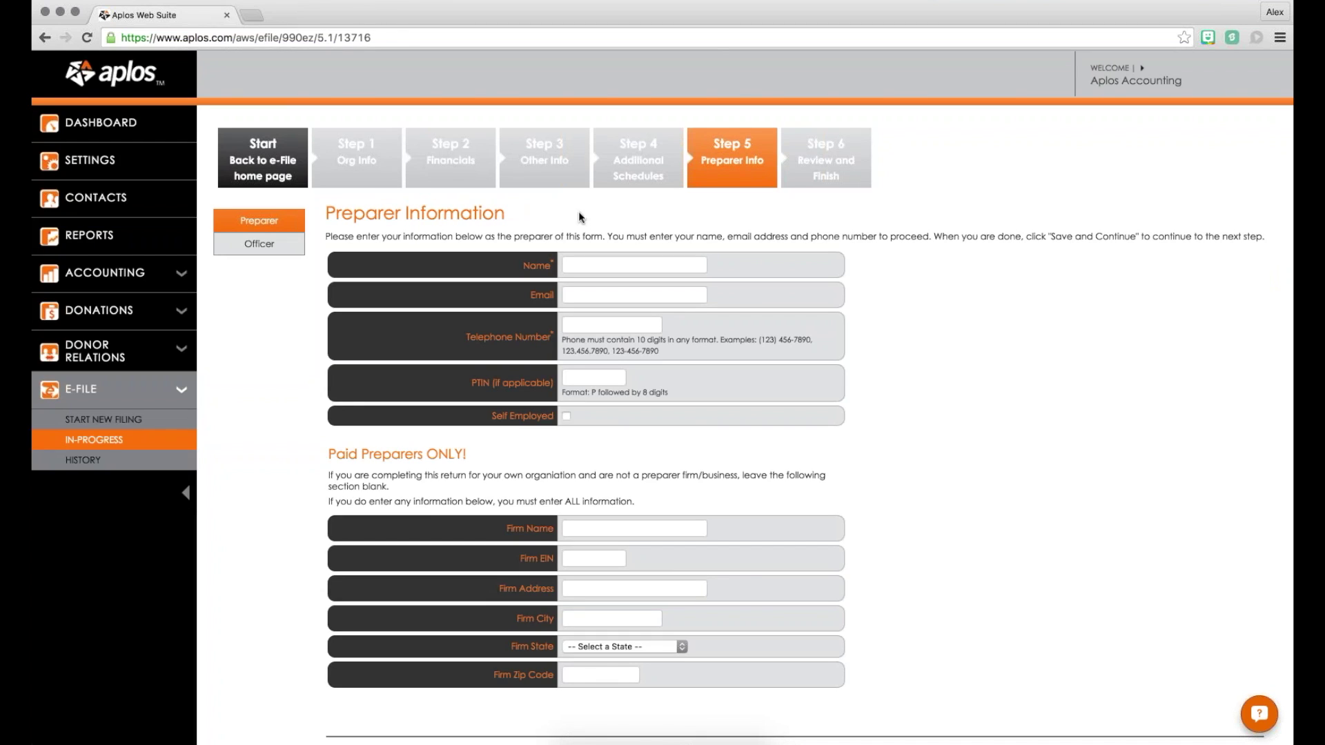
pyautogui.tripleClick(421, 210)
pyautogui.click(545, 216)
pyautogui.scroll(-3, 690, 414)
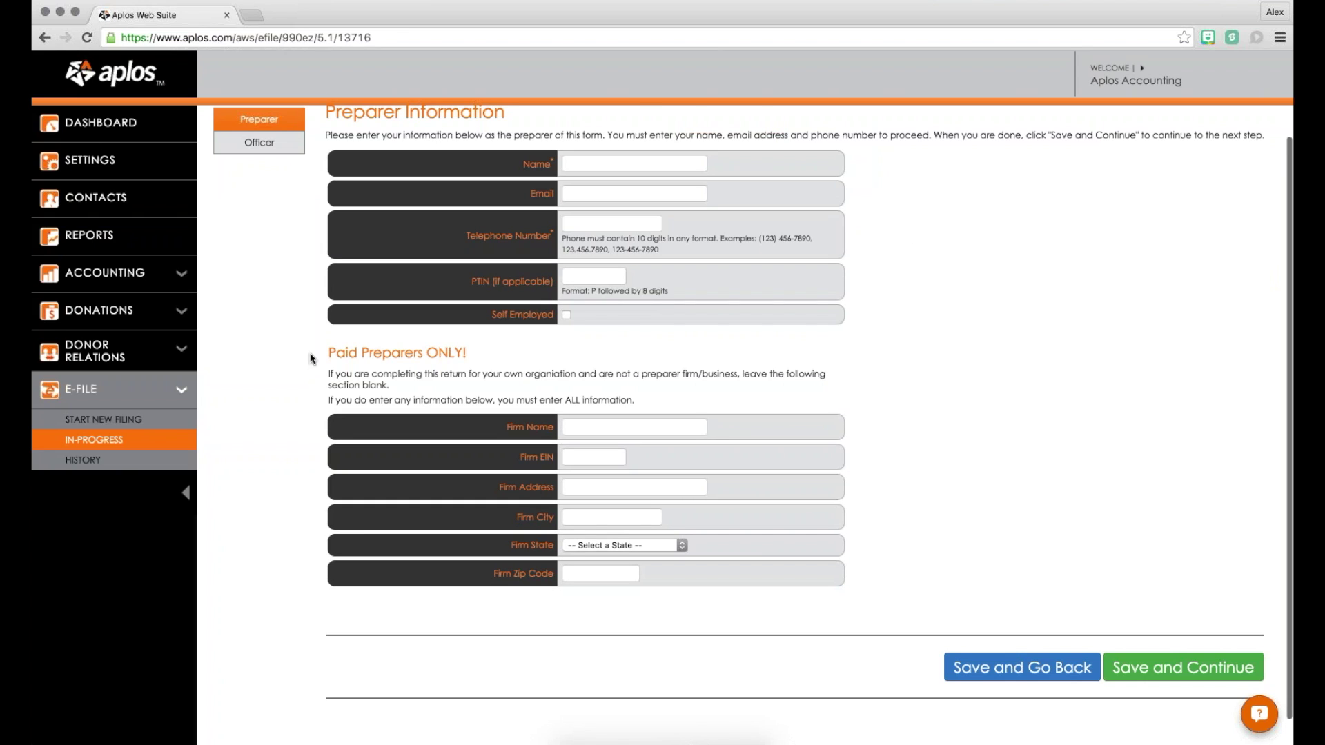
pyautogui.moveTo(316, 350); pyautogui.dragTo(468, 353)
pyautogui.click(468, 354)
pyautogui.click(1183, 667)
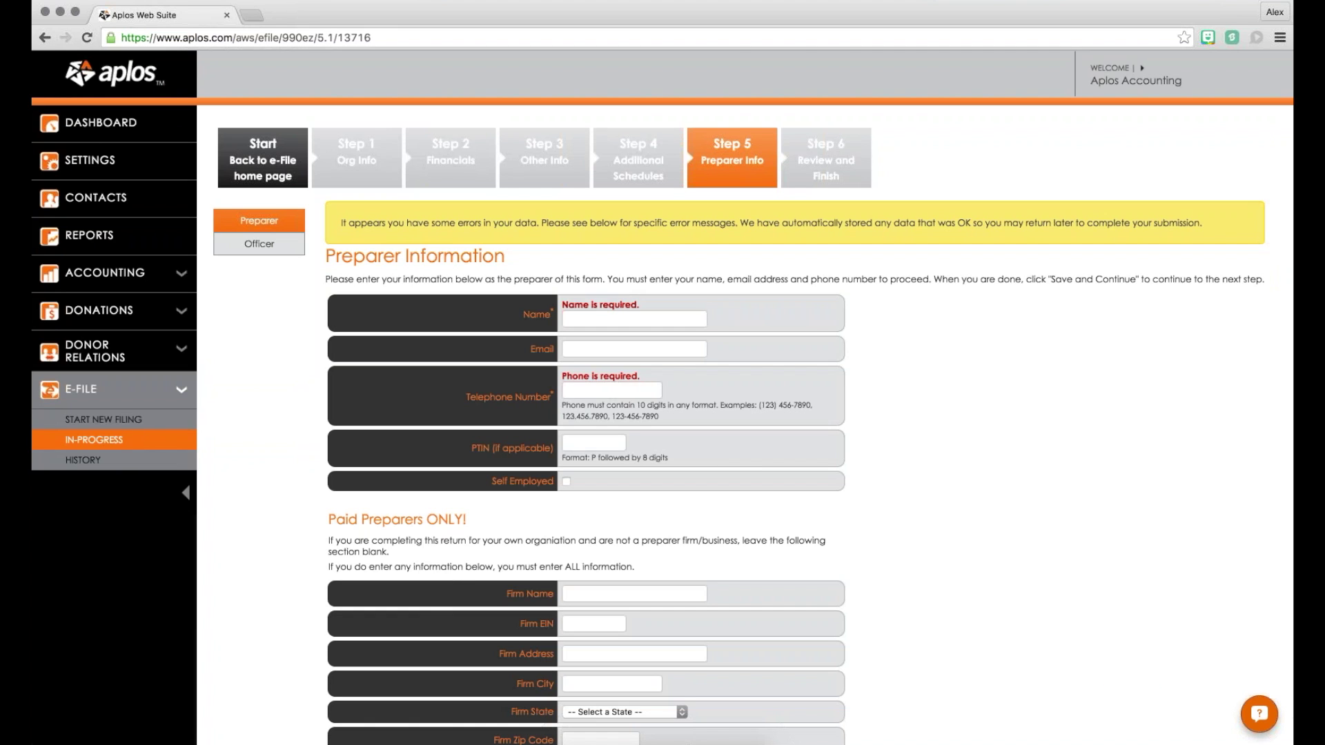
# Step: Fill in the preparer's name, email address and phone number, using saved autofill details
pyautogui.click(635, 319)
pyautogui.write('Alex')
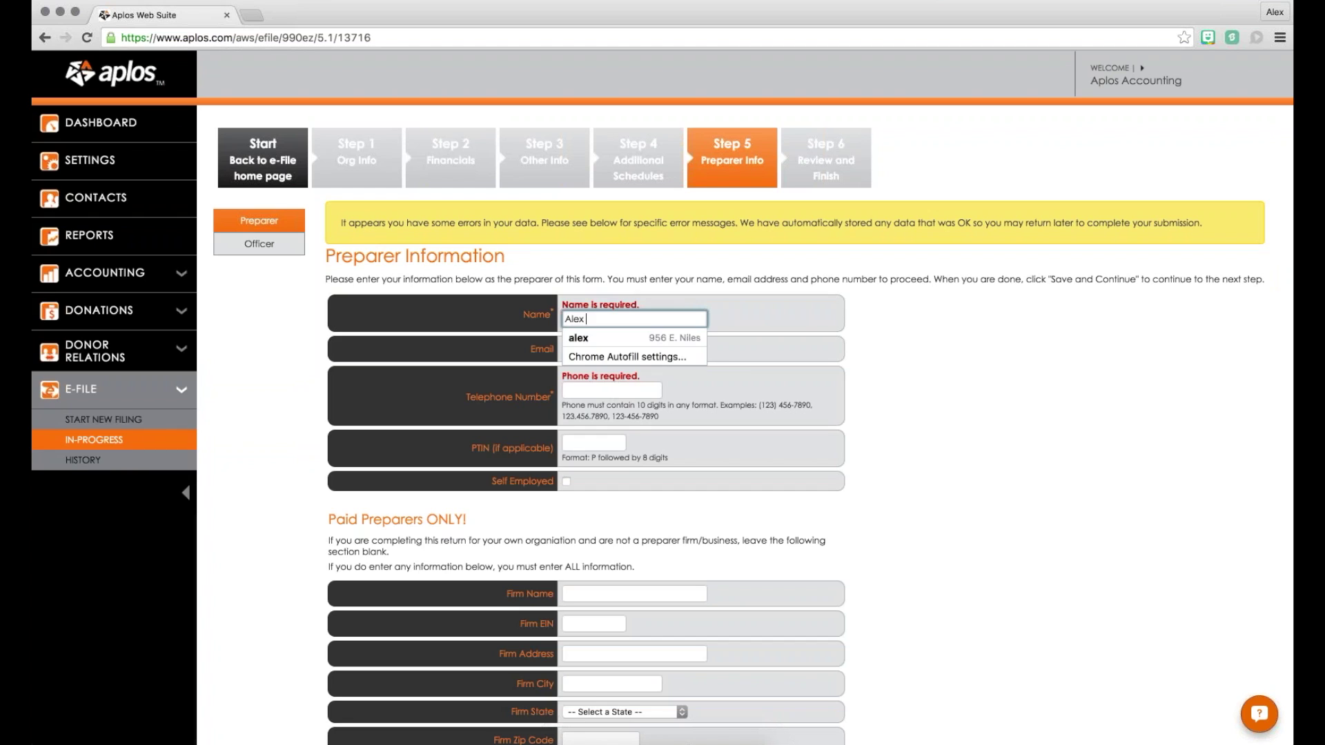
pyautogui.press('Down')
pyautogui.press('Return')
pyautogui.press('Tab')
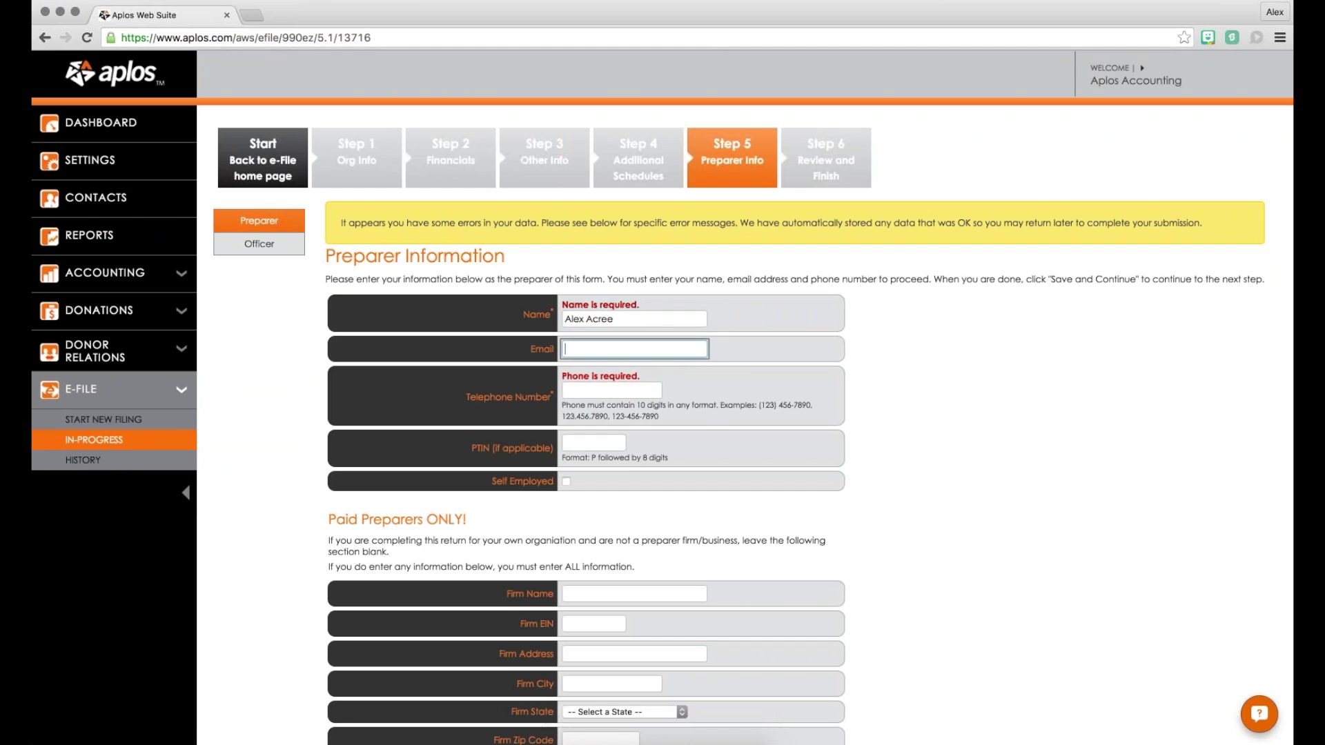
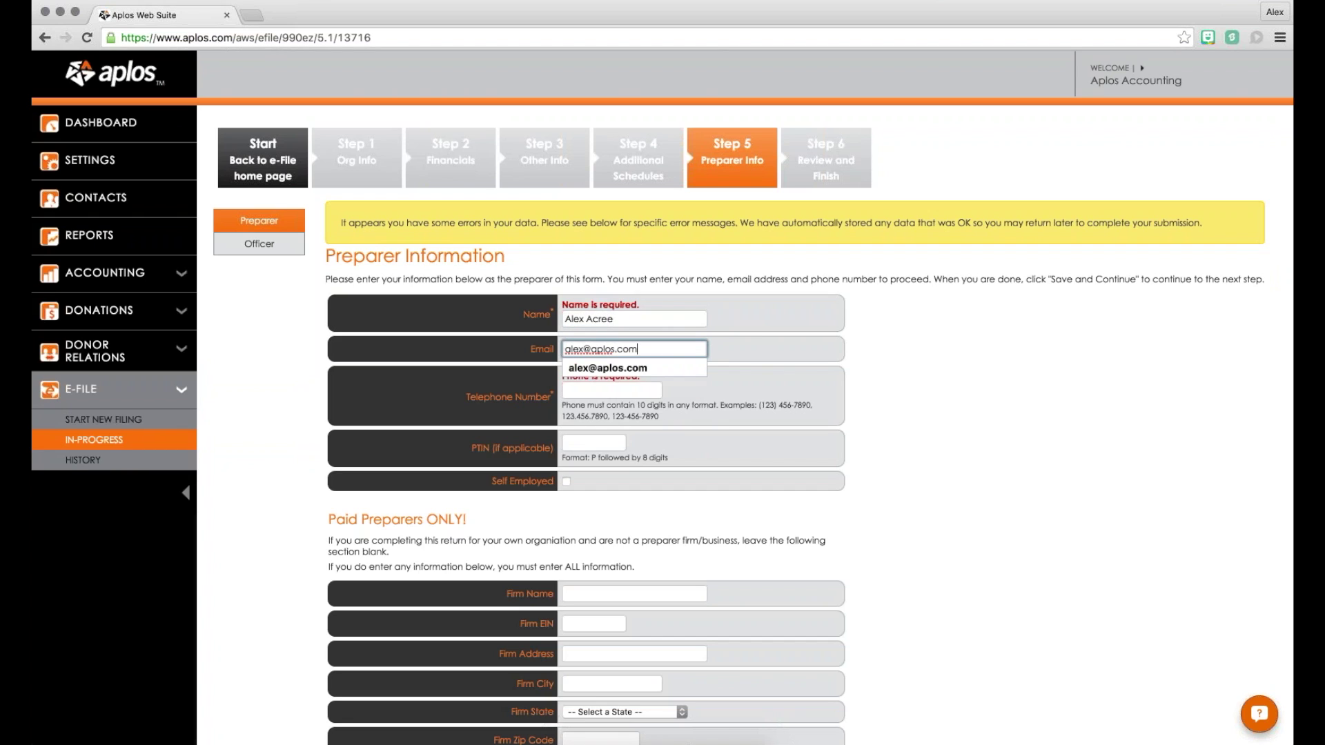
pyautogui.press('Tab')
pyautogui.write('88')
pyautogui.press('Down')
pyautogui.press('Return')
pyautogui.press('Tab')
# Step: Enter the required firm name 'Apolos' and save the preparer information
pyautogui.scroll(-3, 801, 304)
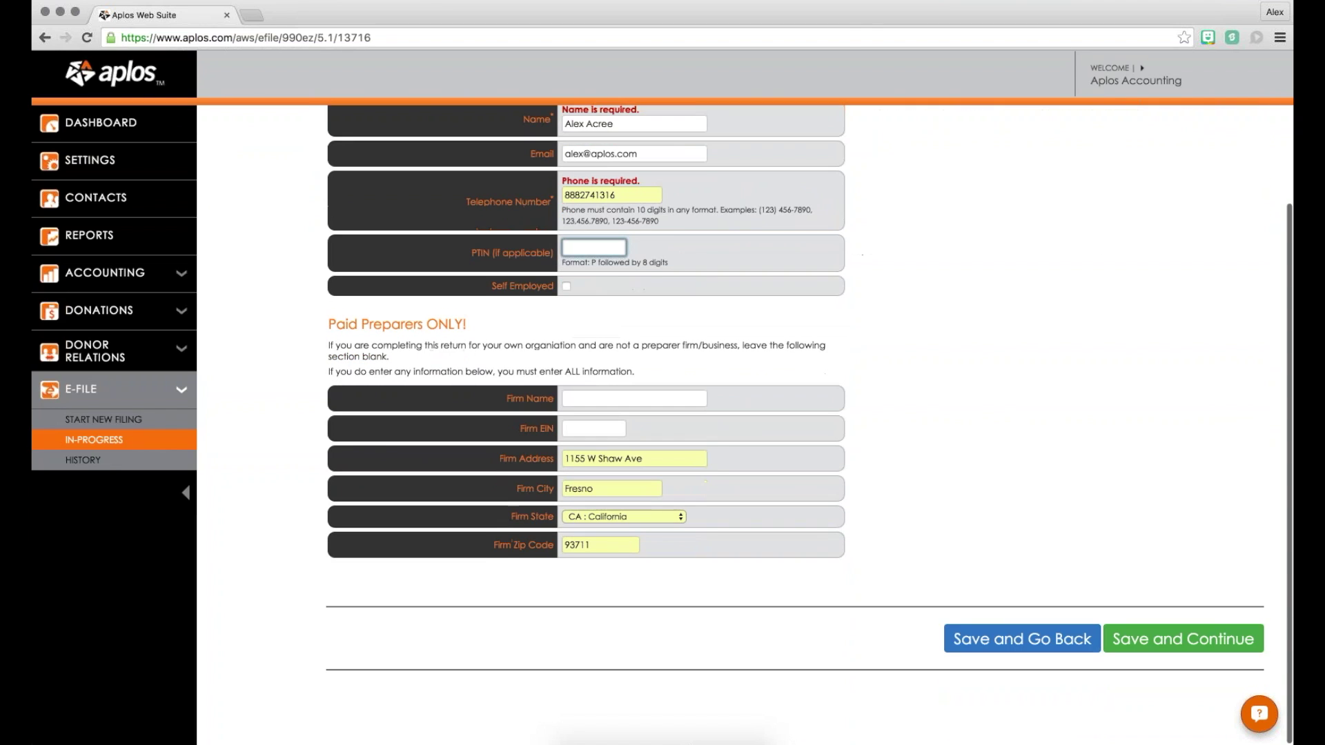
pyautogui.click(1183, 634)
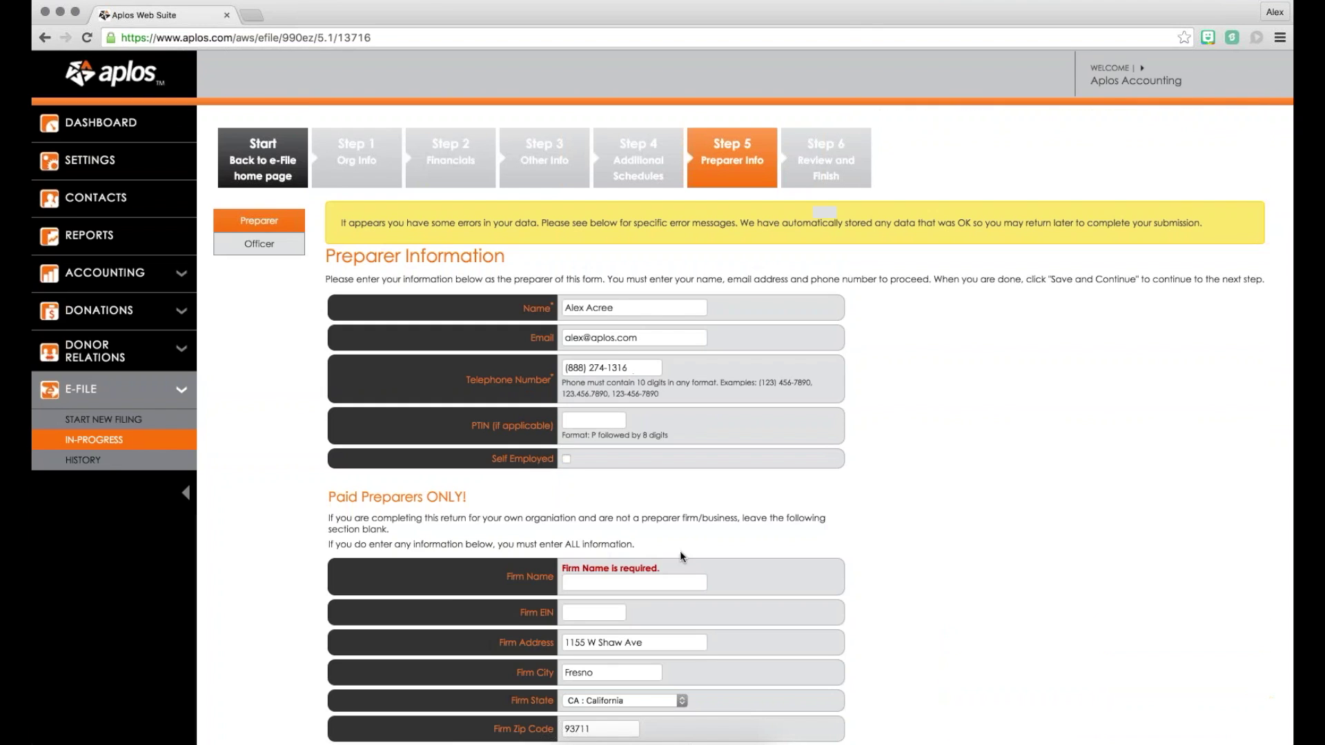
pyautogui.click(637, 583)
pyautogui.write('Apo')
pyautogui.write('los')
pyautogui.scroll(-3, 867, 419)
pyautogui.click(1183, 635)
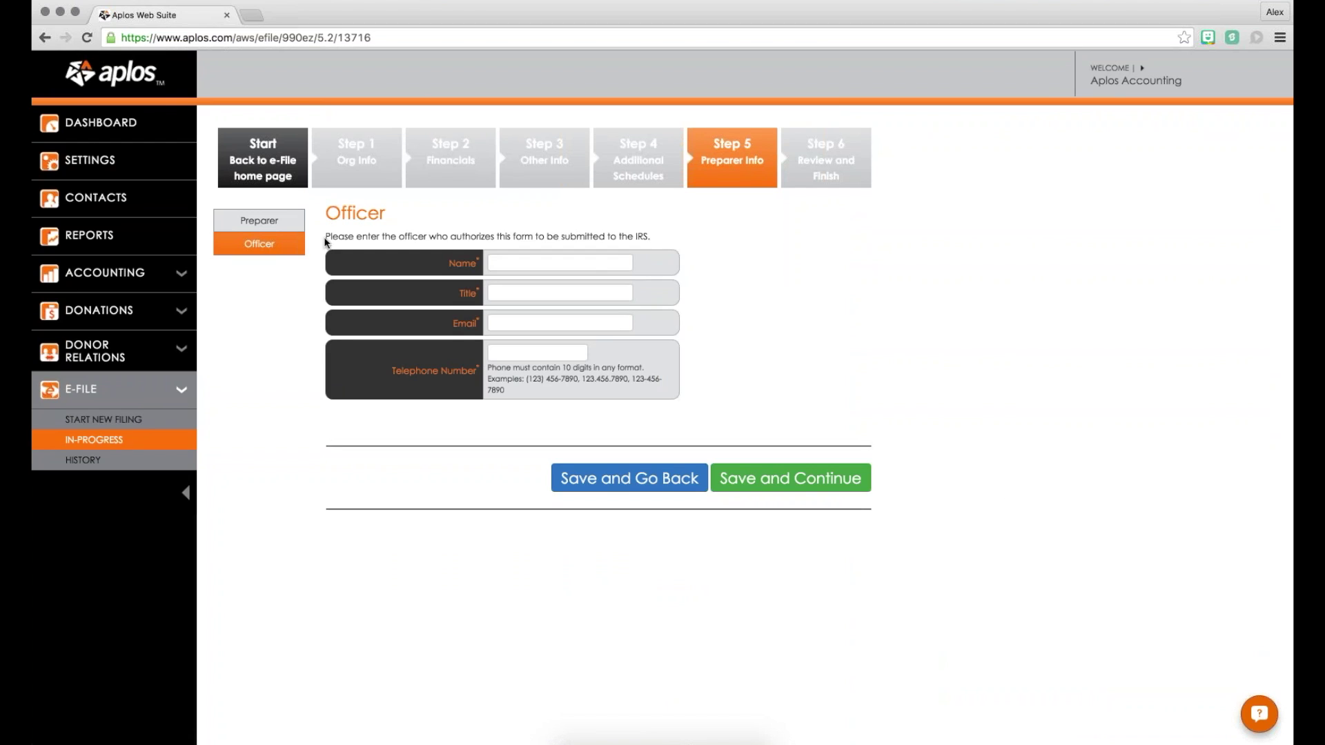
# Step: Autofill the officer's name, email and phone, enter the title 'Employee', and save
pyautogui.moveTo(323, 238); pyautogui.dragTo(667, 234)
pyautogui.click(667, 233)
pyautogui.doubleClick(330, 214)
pyautogui.click(423, 229)
pyautogui.press('Tab')
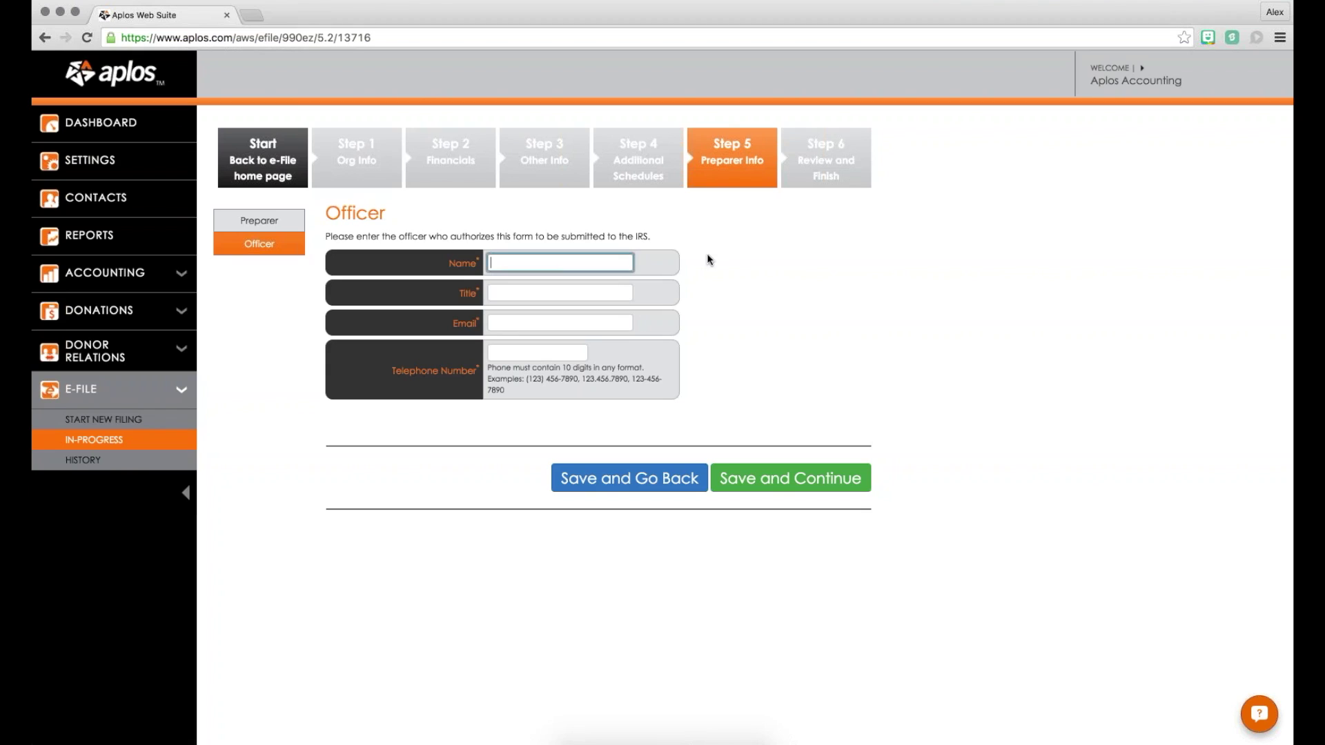
pyautogui.press('Down')
pyautogui.press('Down')
pyautogui.press('Down')
pyautogui.press('Tab')
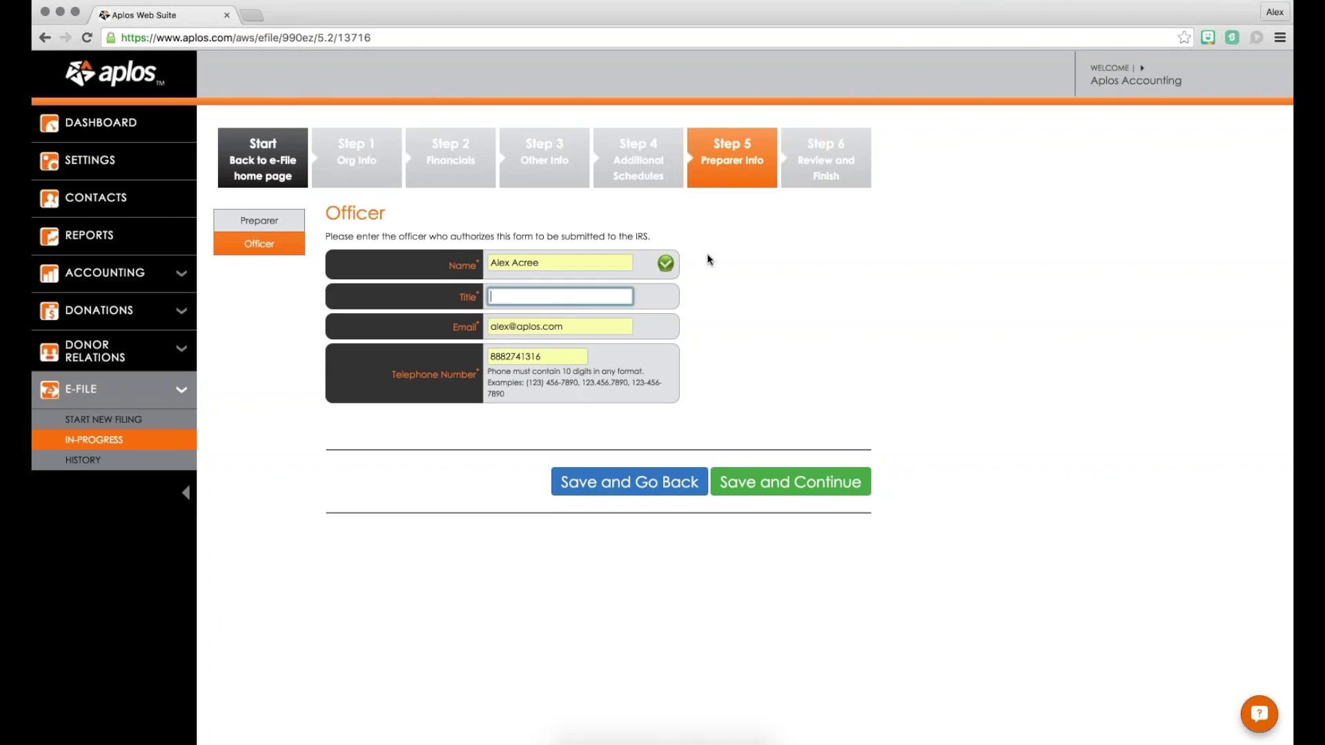
pyautogui.write('Employee')
pyautogui.click(794, 483)
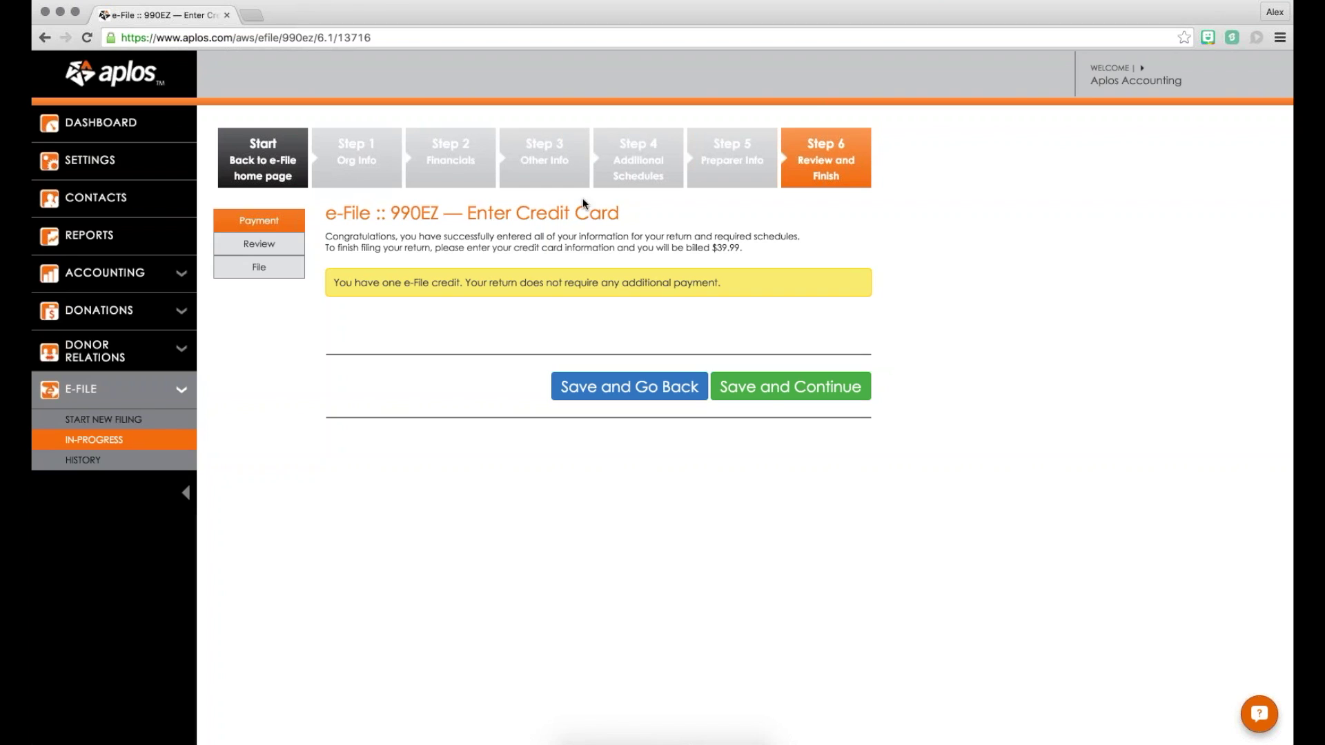
pyautogui.moveTo(457, 213); pyautogui.dragTo(529, 295)
pyautogui.moveTo(714, 248); pyautogui.dragTo(740, 249)
pyautogui.click(750, 390)
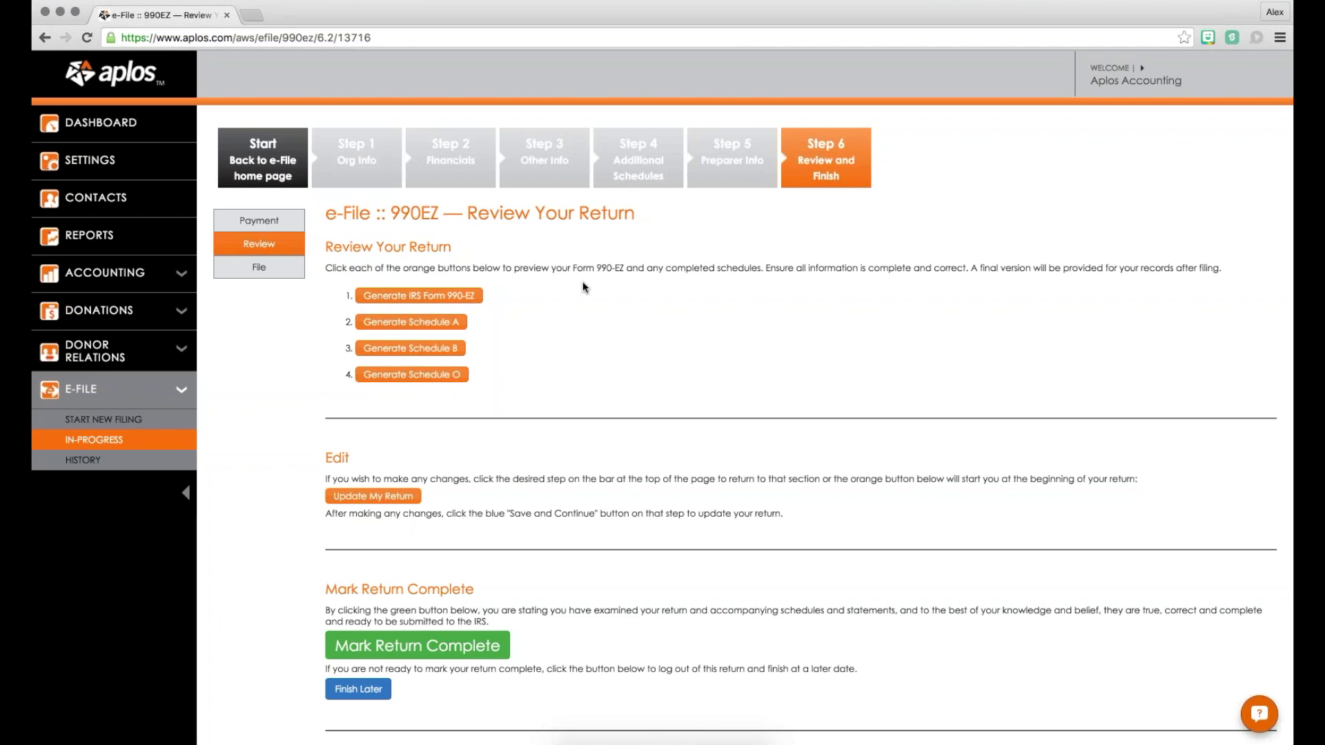
pyautogui.moveTo(326, 213); pyautogui.dragTo(642, 212)
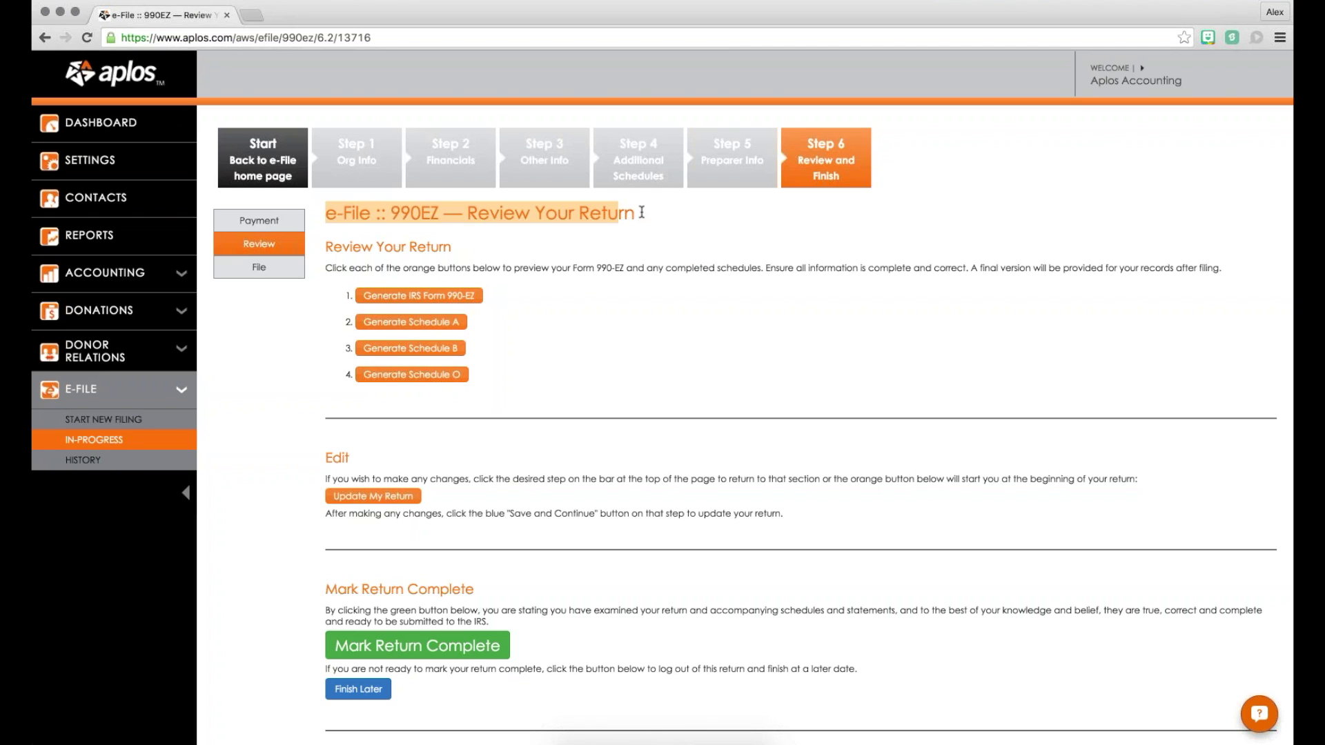
pyautogui.click(610, 212)
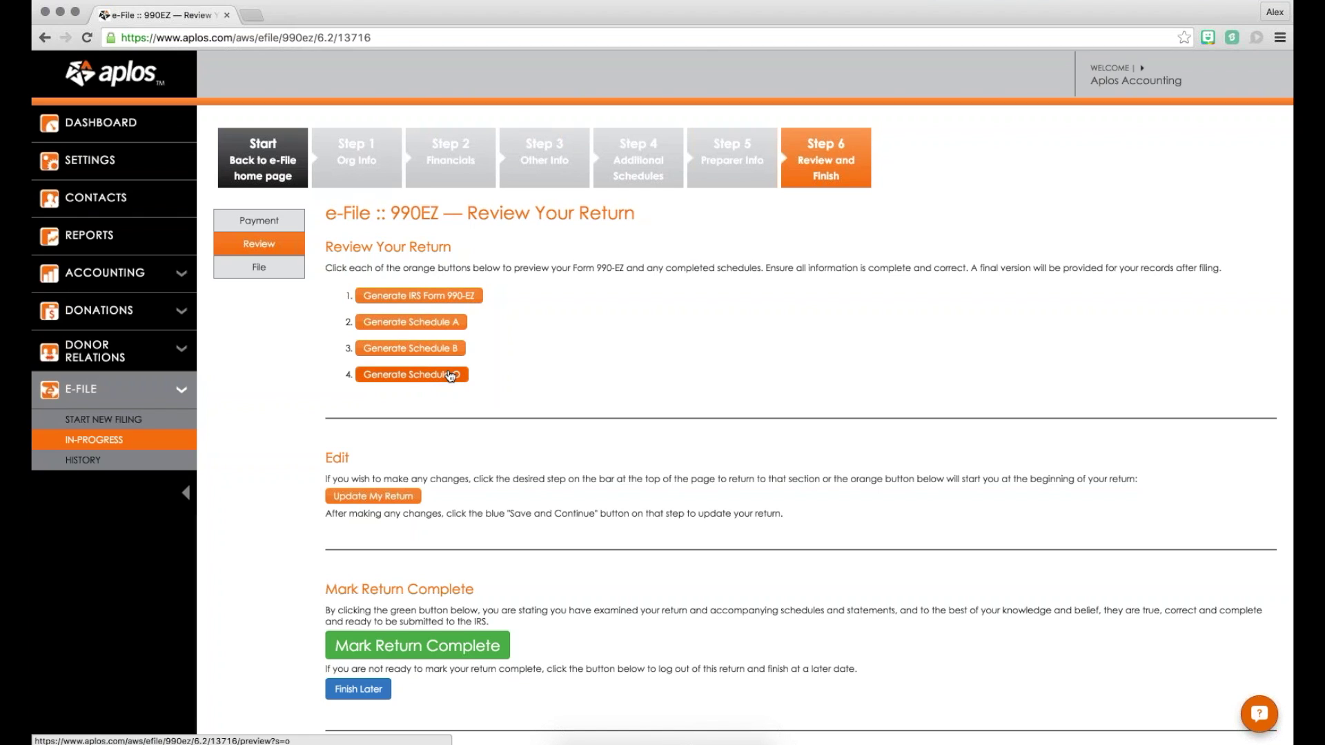
pyautogui.click(418, 296)
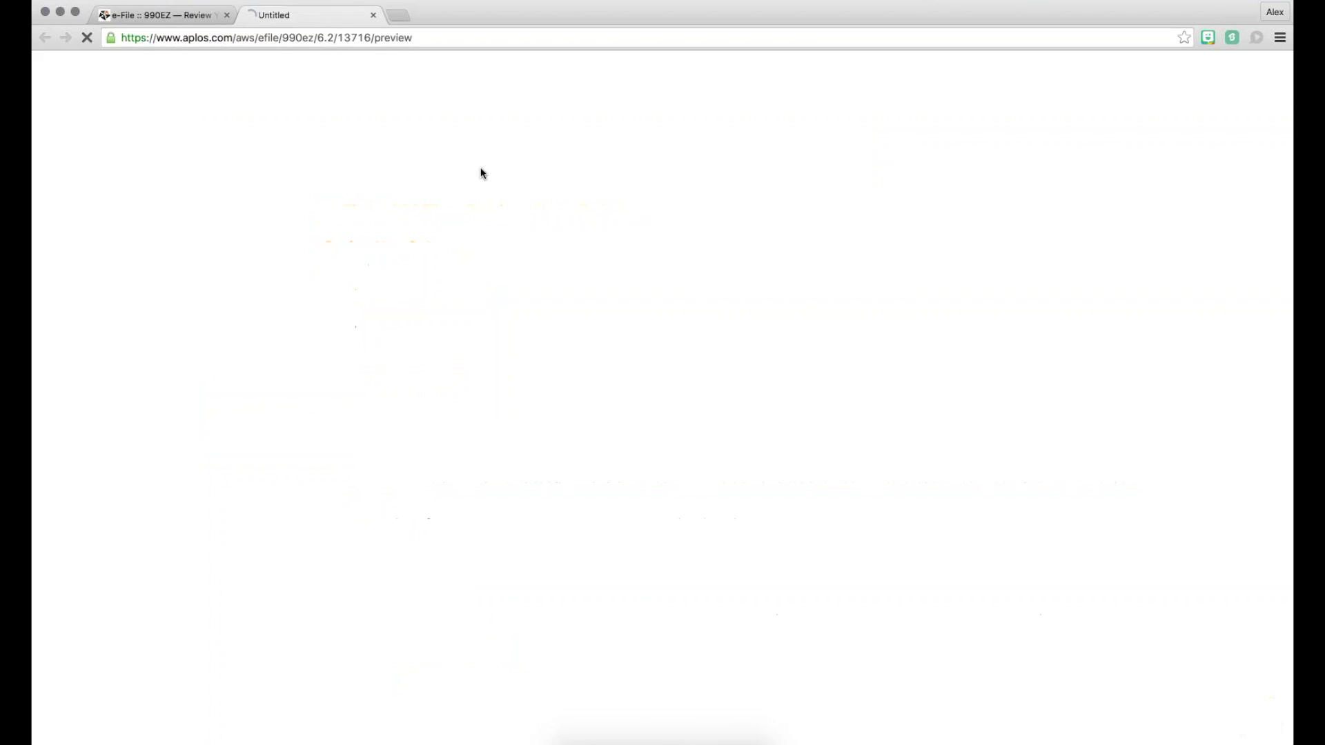
pyautogui.scroll(-6, 598, 232)
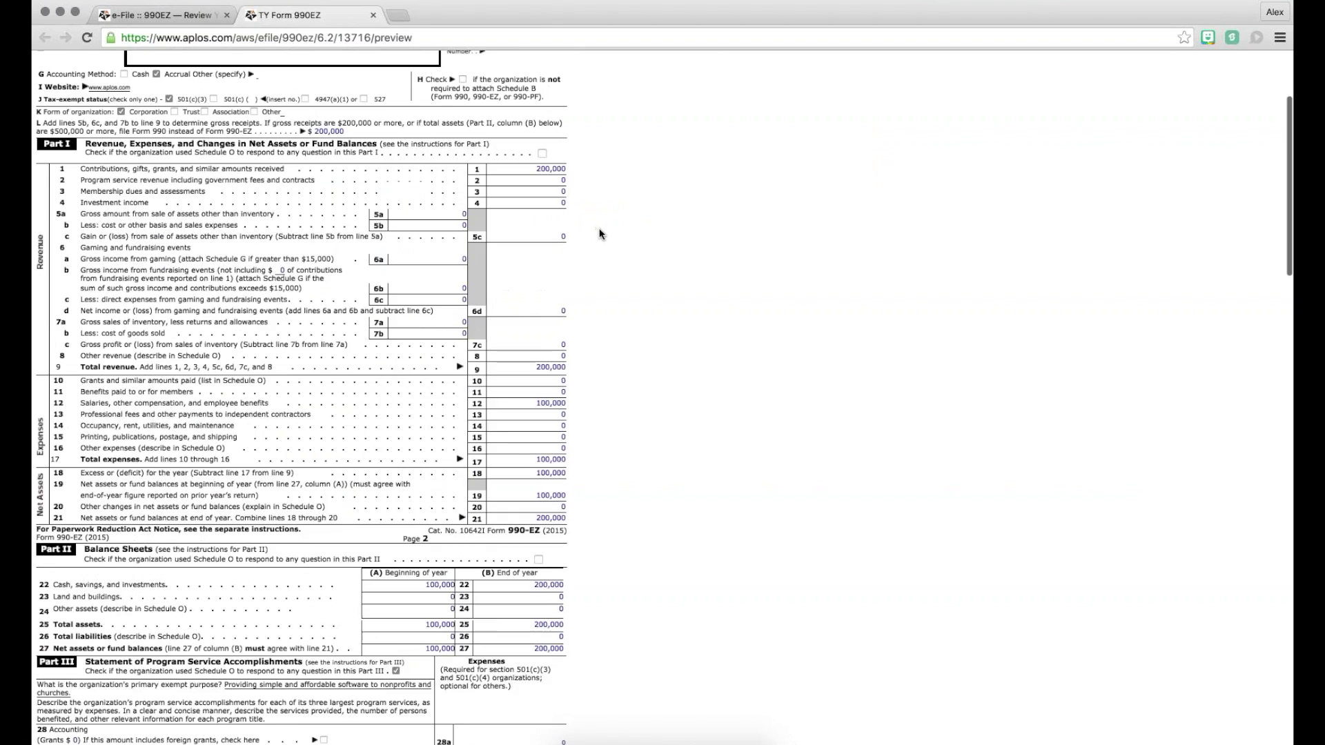
pyautogui.scroll(-13, 600, 234)
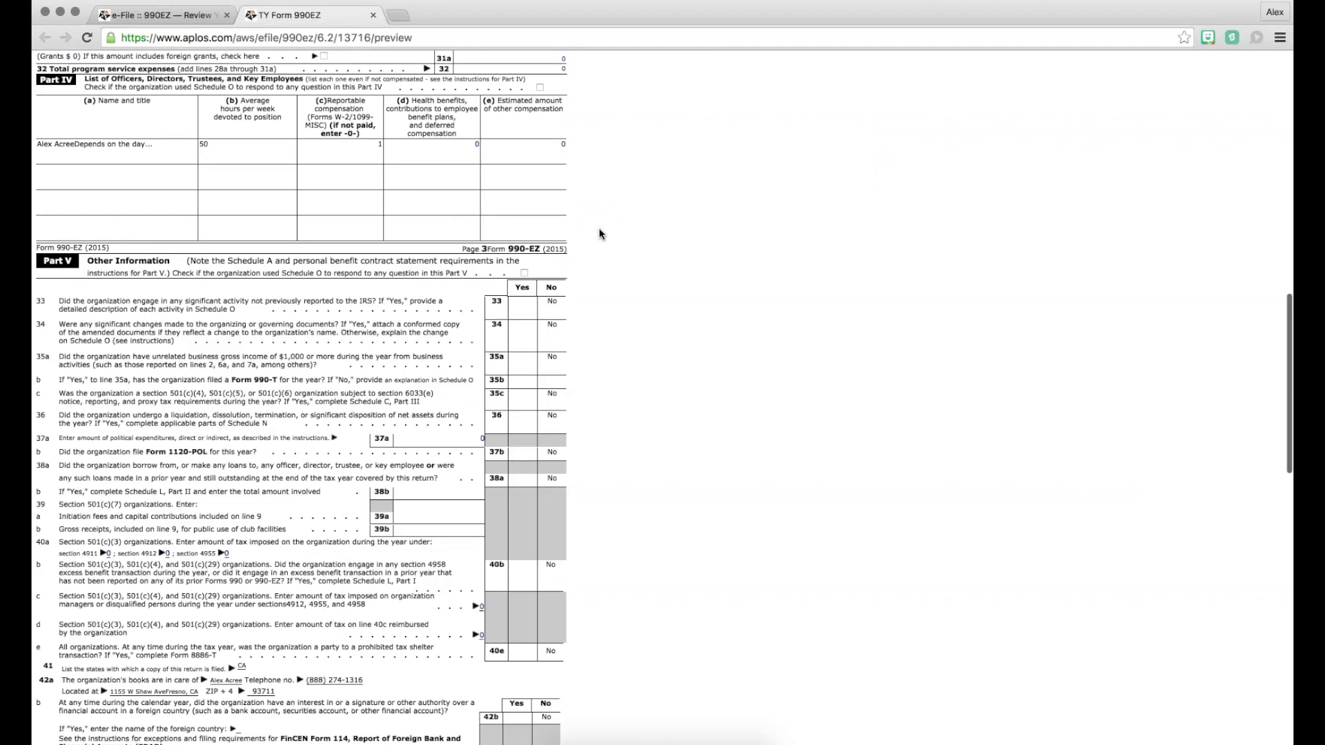
pyautogui.scroll(-9, 599, 234)
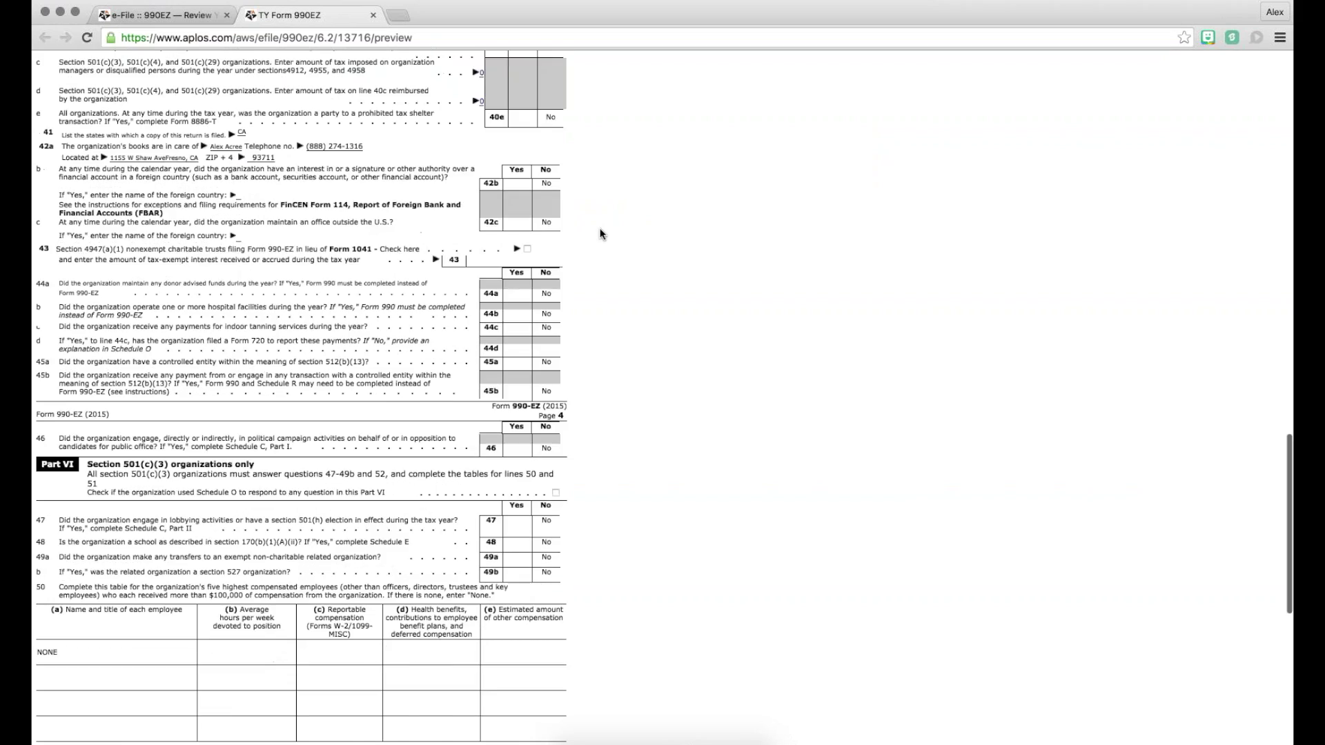
pyautogui.scroll(-4, 600, 234)
pyautogui.scroll(20, 599, 234)
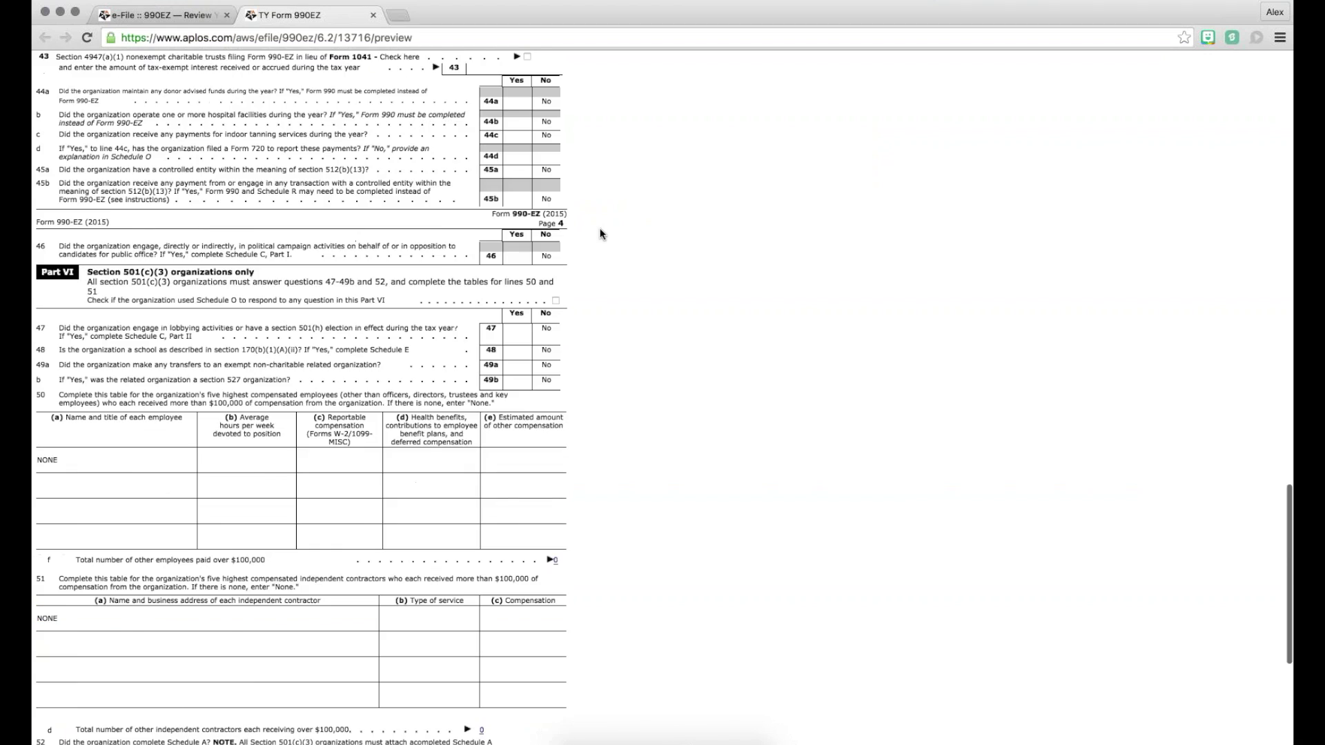
pyautogui.press('super+w')
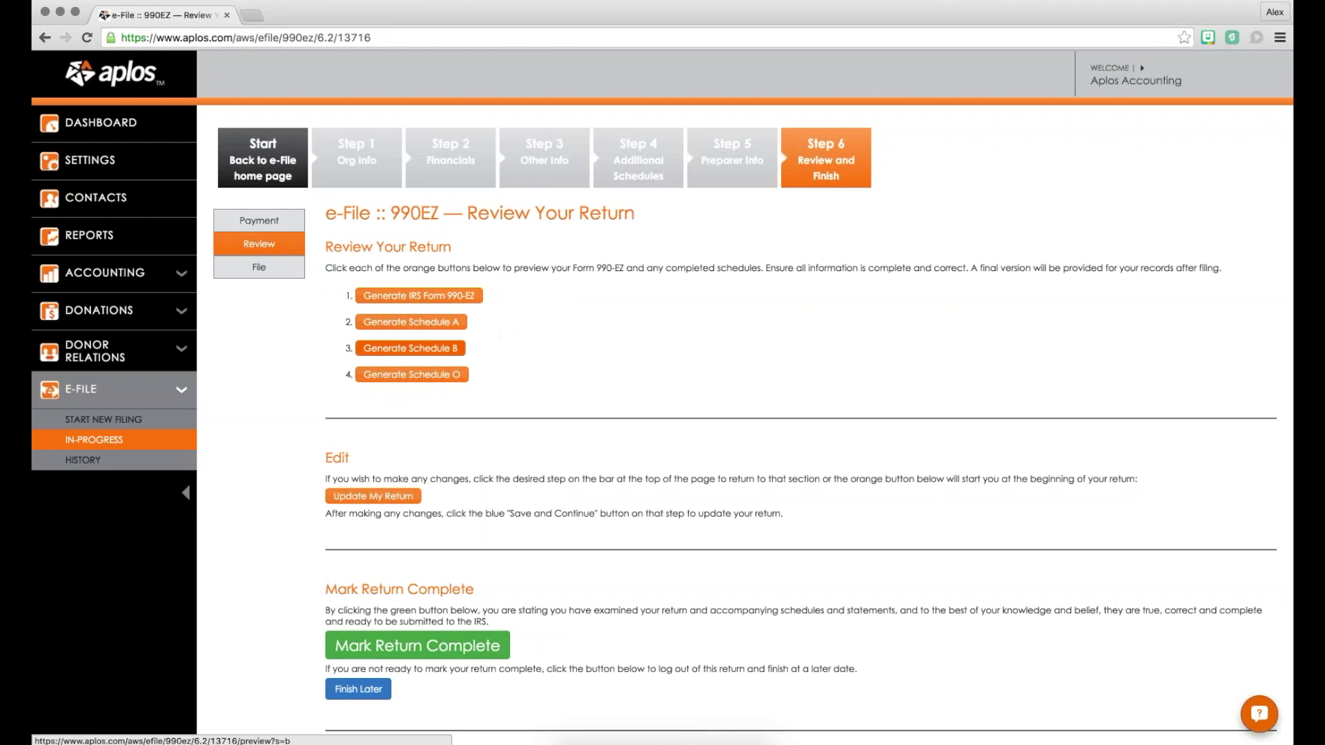
pyautogui.scroll(-2, 499, 332)
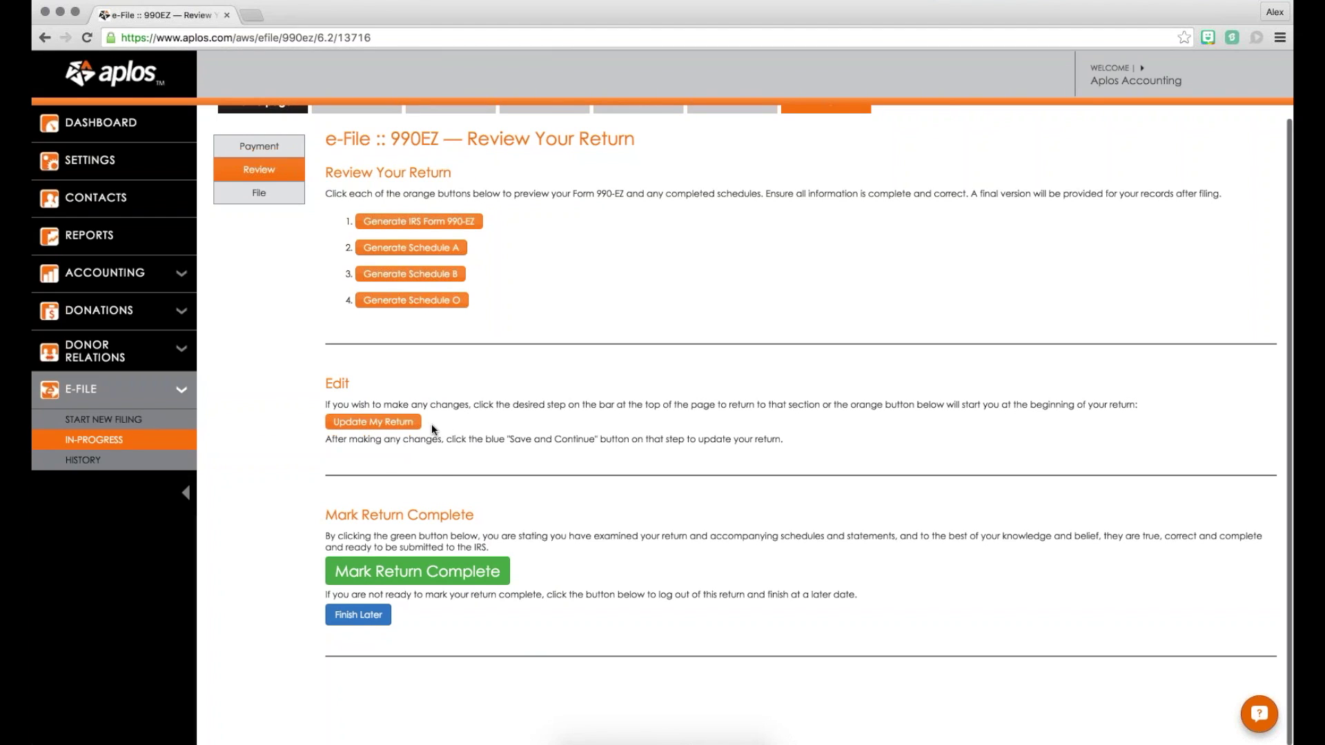
# Step: Mark the return complete and review the e-File option's accepted scan image types
pyautogui.click(437, 575)
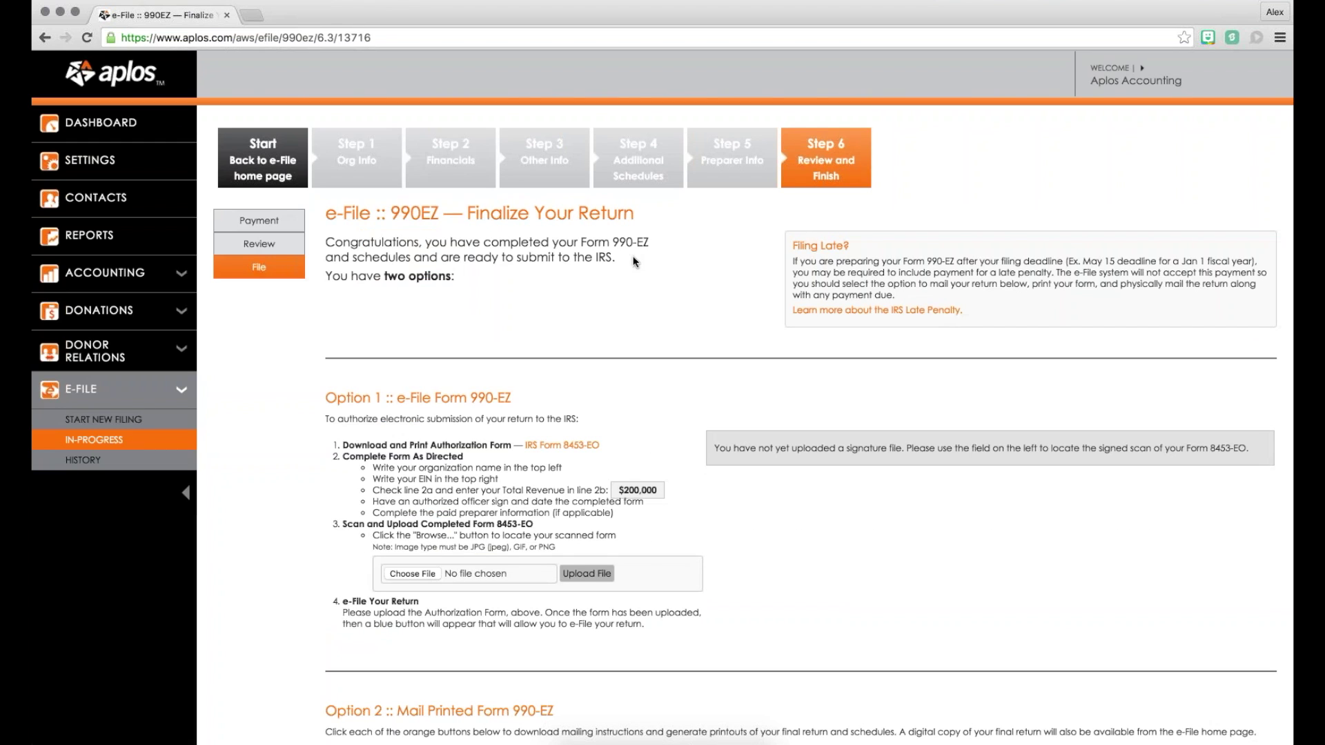
pyautogui.scroll(-1, 683, 227)
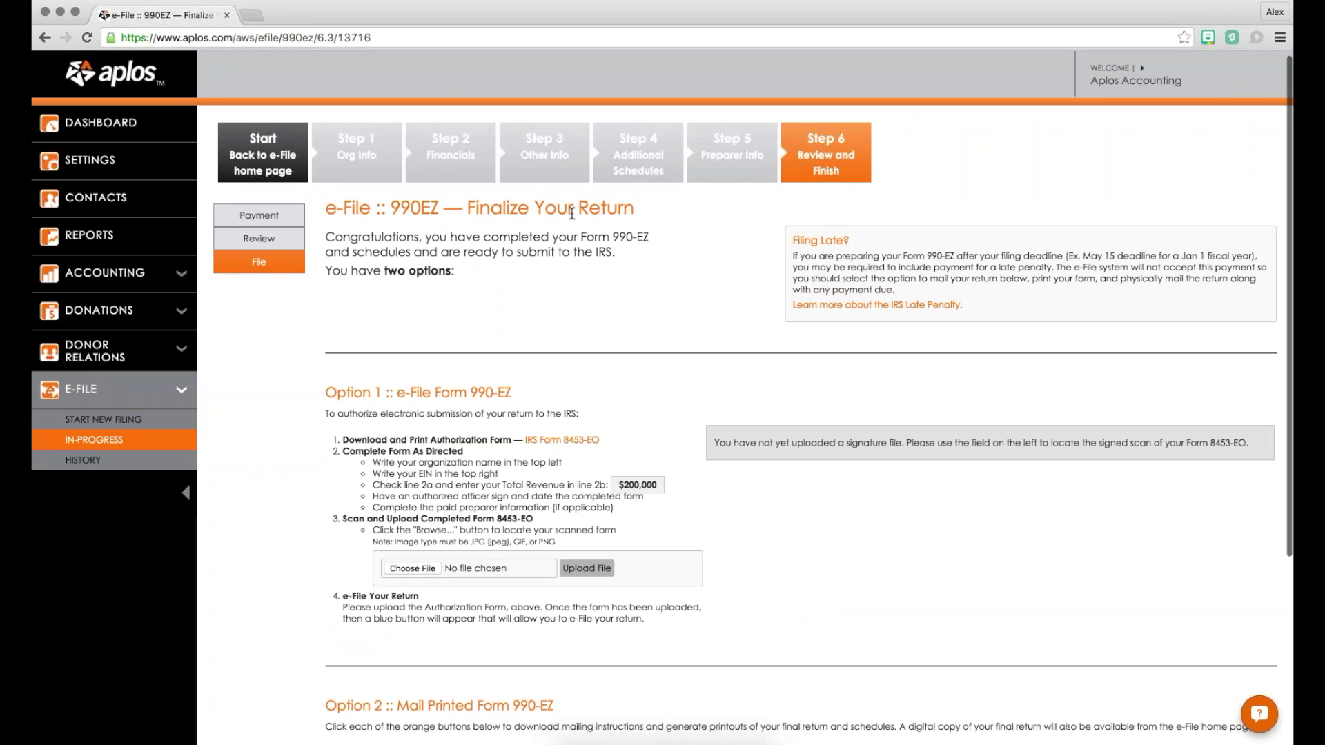
pyautogui.scroll(-3, 567, 331)
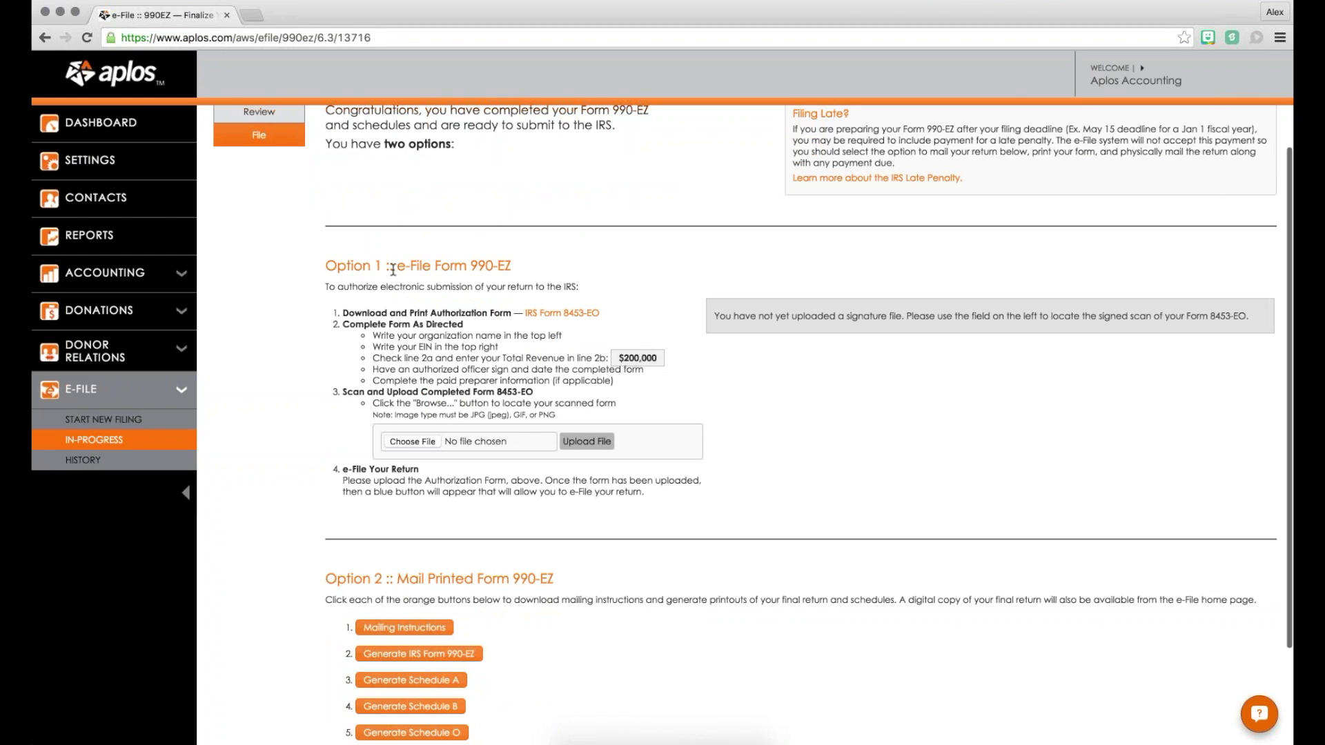
pyautogui.scroll(-2, 403, 268)
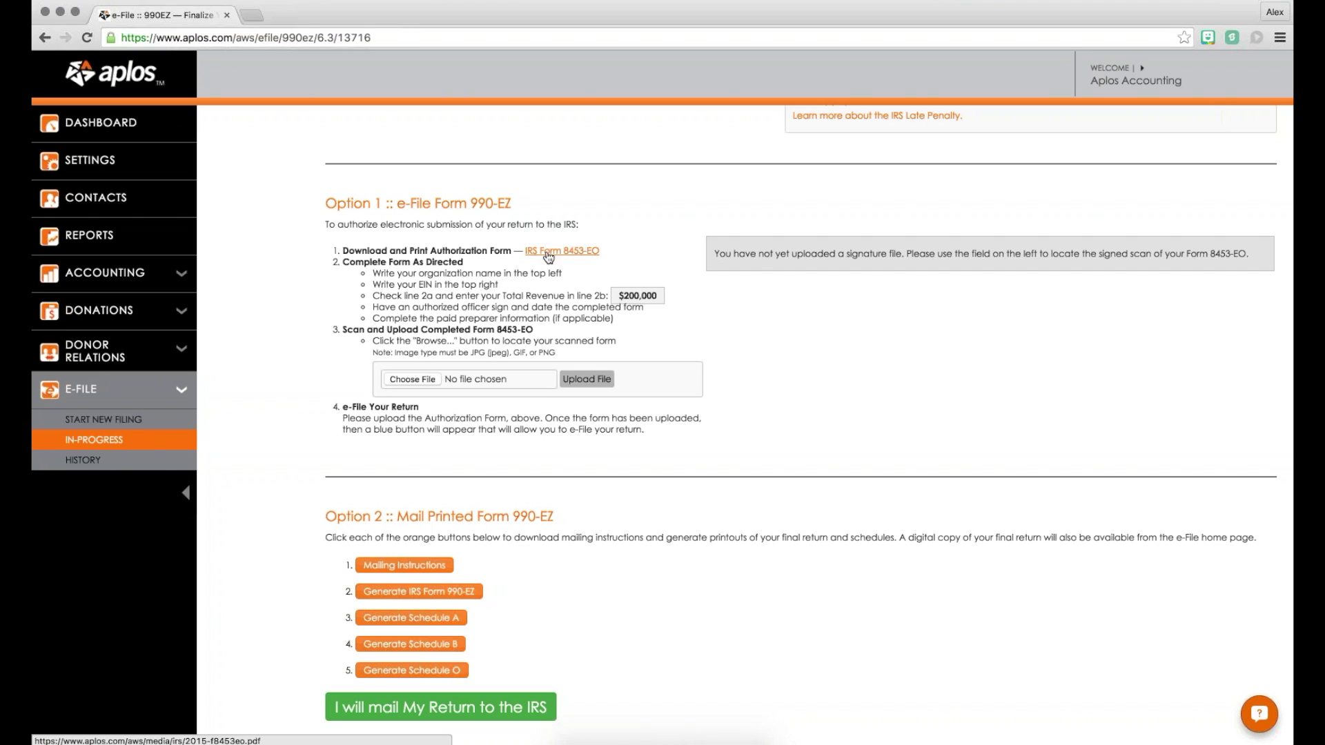
pyautogui.moveTo(556, 353); pyautogui.dragTo(368, 350)
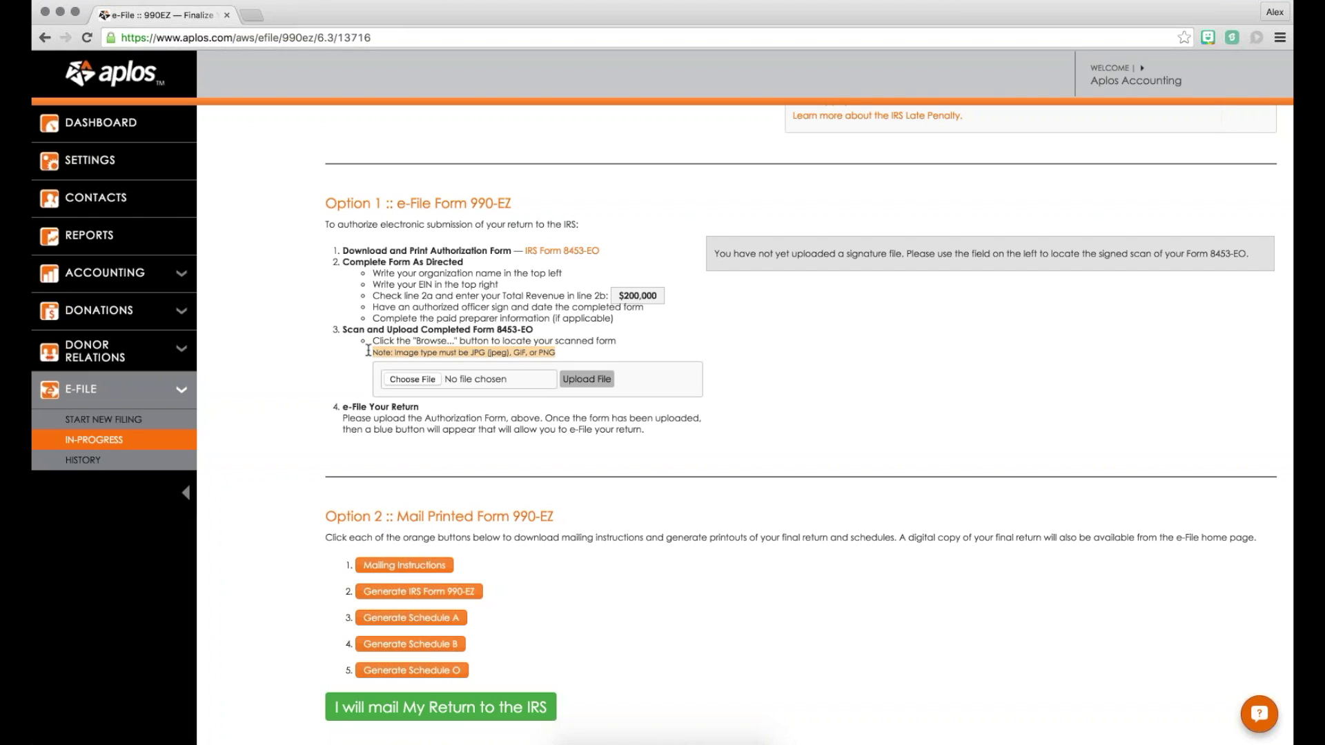
pyautogui.click(472, 353)
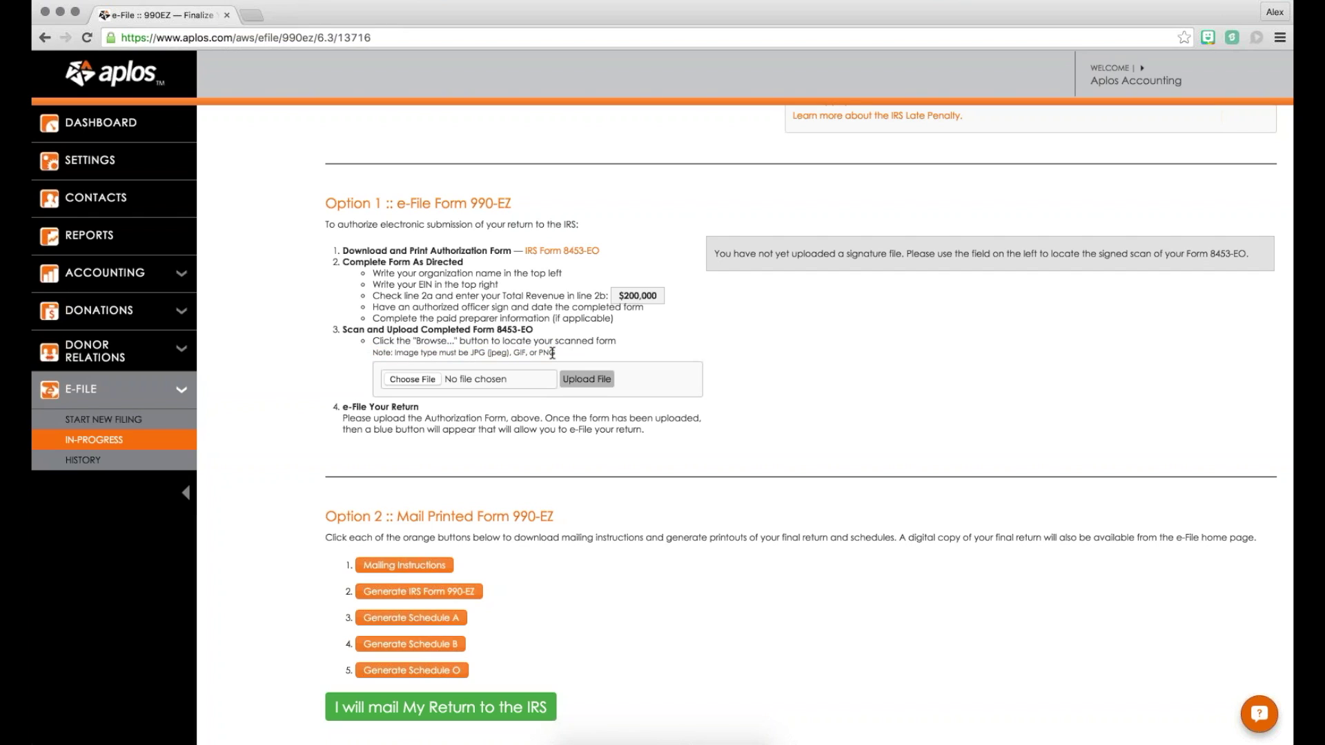
pyautogui.moveTo(552, 353); pyautogui.dragTo(357, 350)
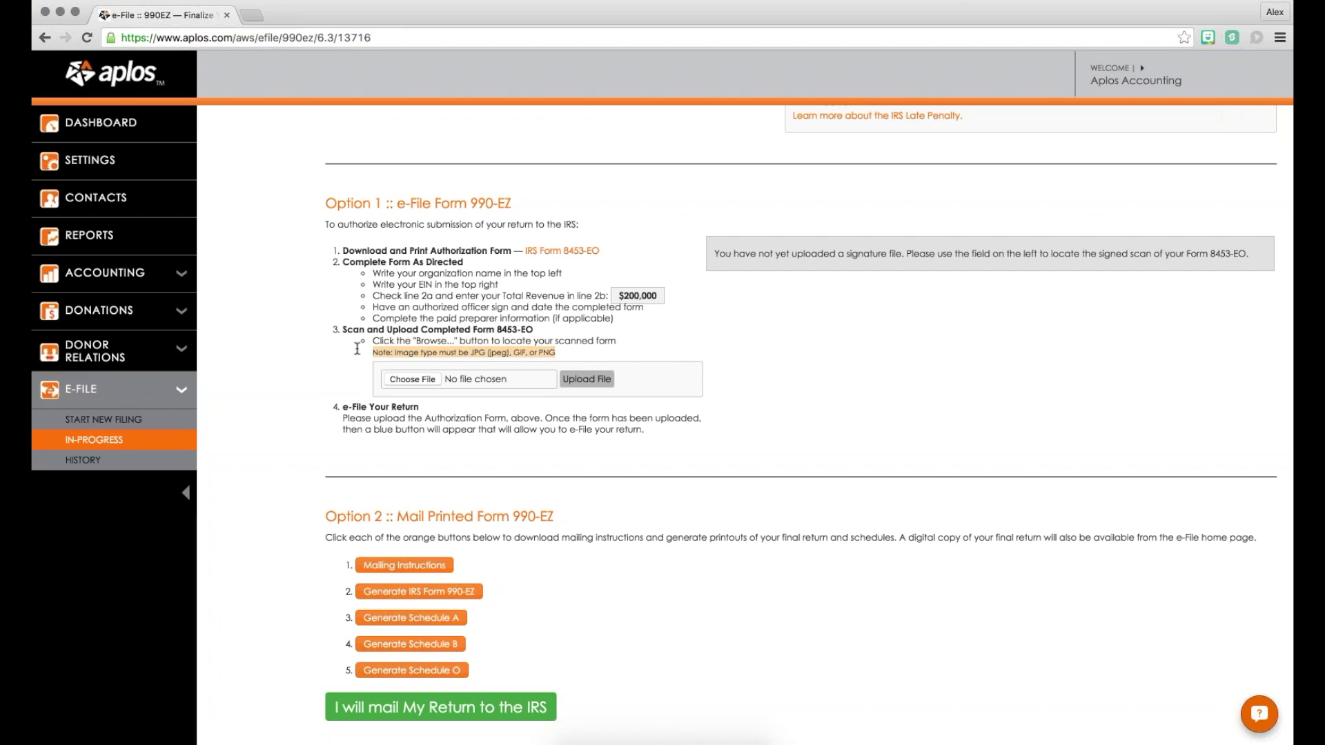
pyautogui.click(356, 348)
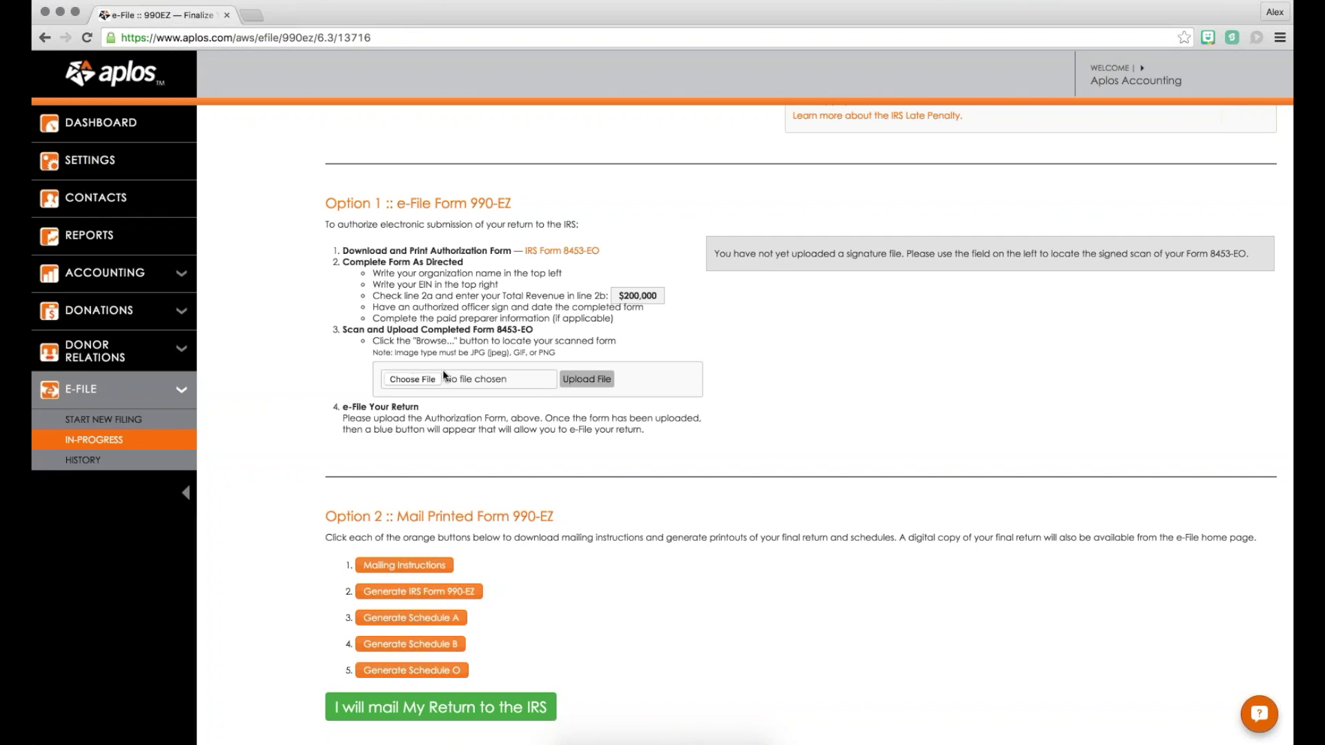
# Step: Review the mail filing option and open the Form 990-EZ mailing instructions PDF
pyautogui.scroll(-2, 441, 370)
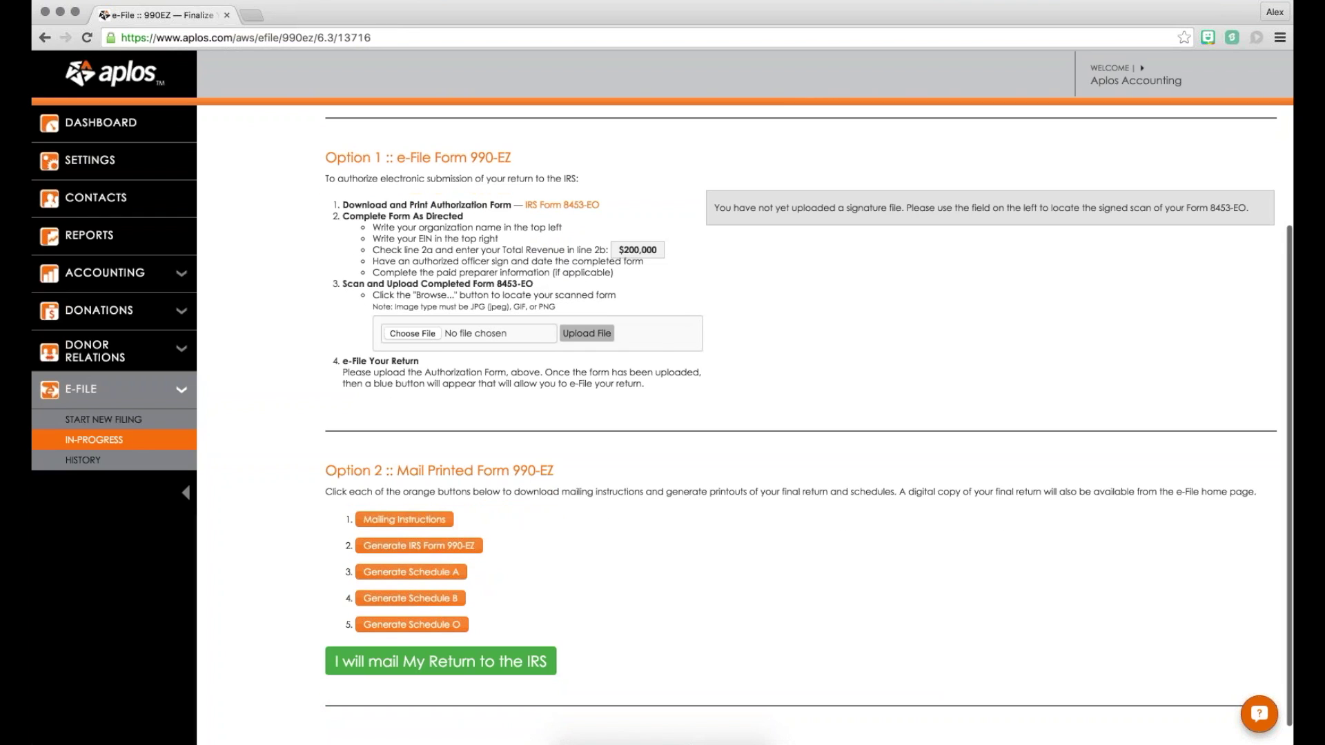
pyautogui.scroll(-1, 433, 308)
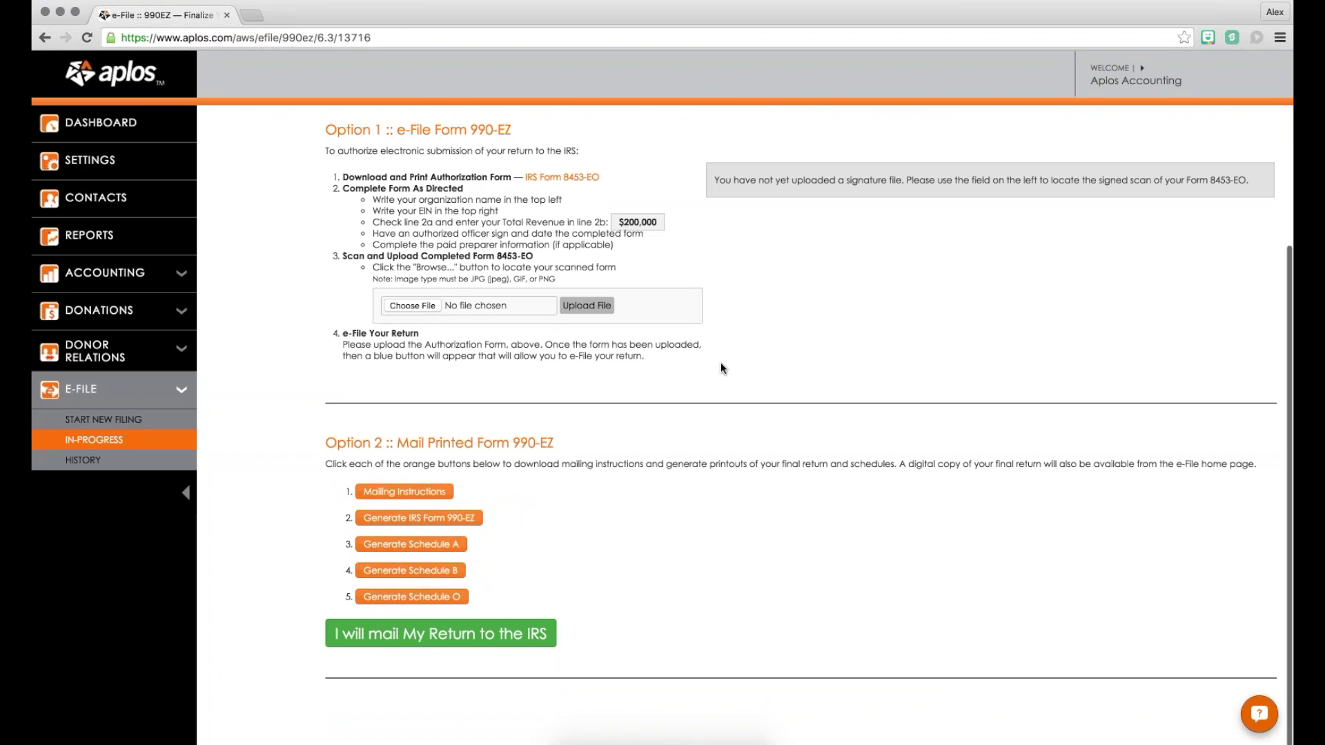
pyautogui.scroll(10, 507, 388)
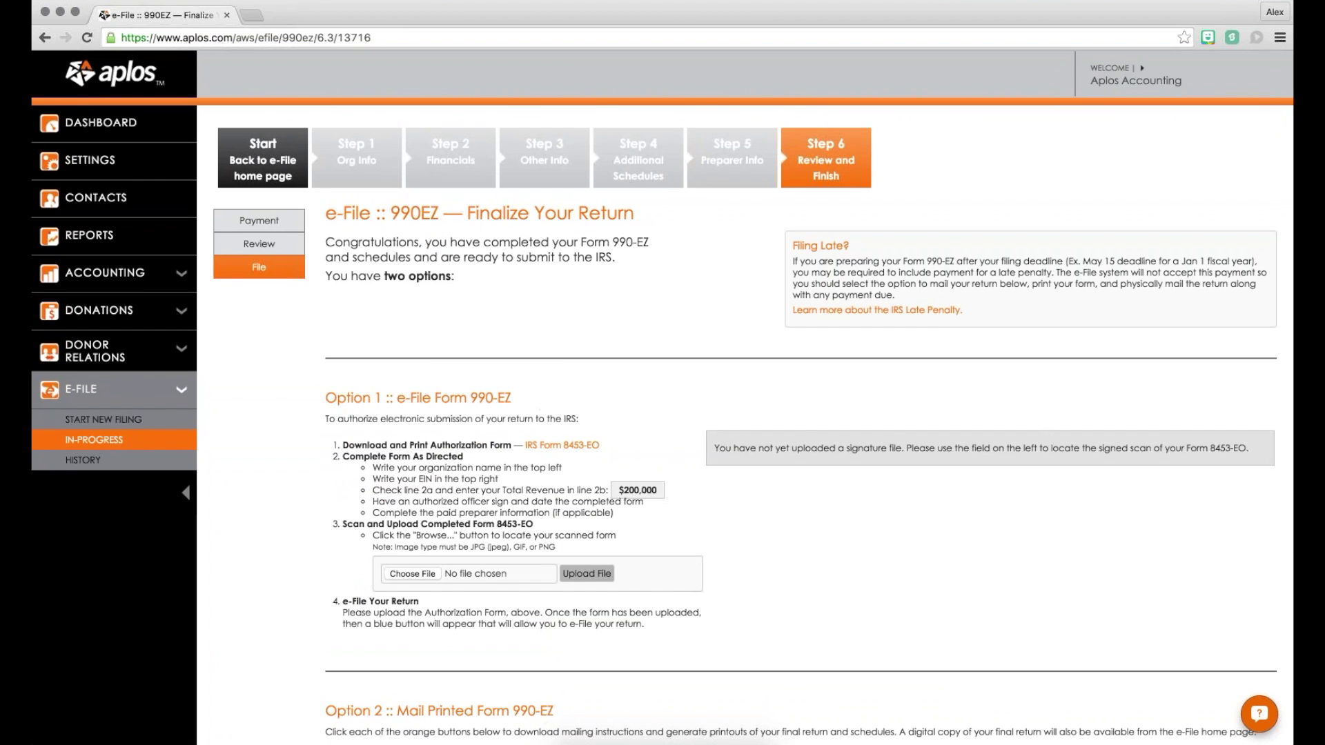
pyautogui.scroll(-7, 541, 415)
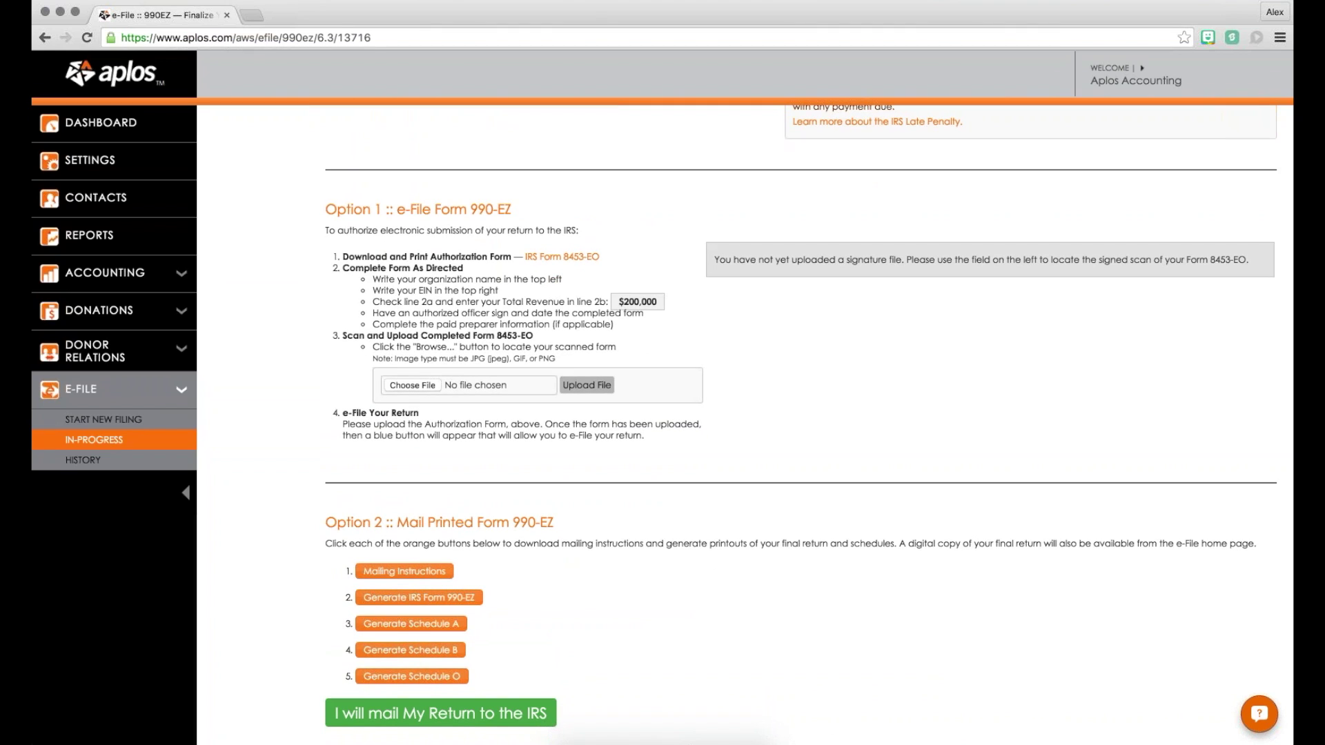
pyautogui.scroll(-3, 553, 408)
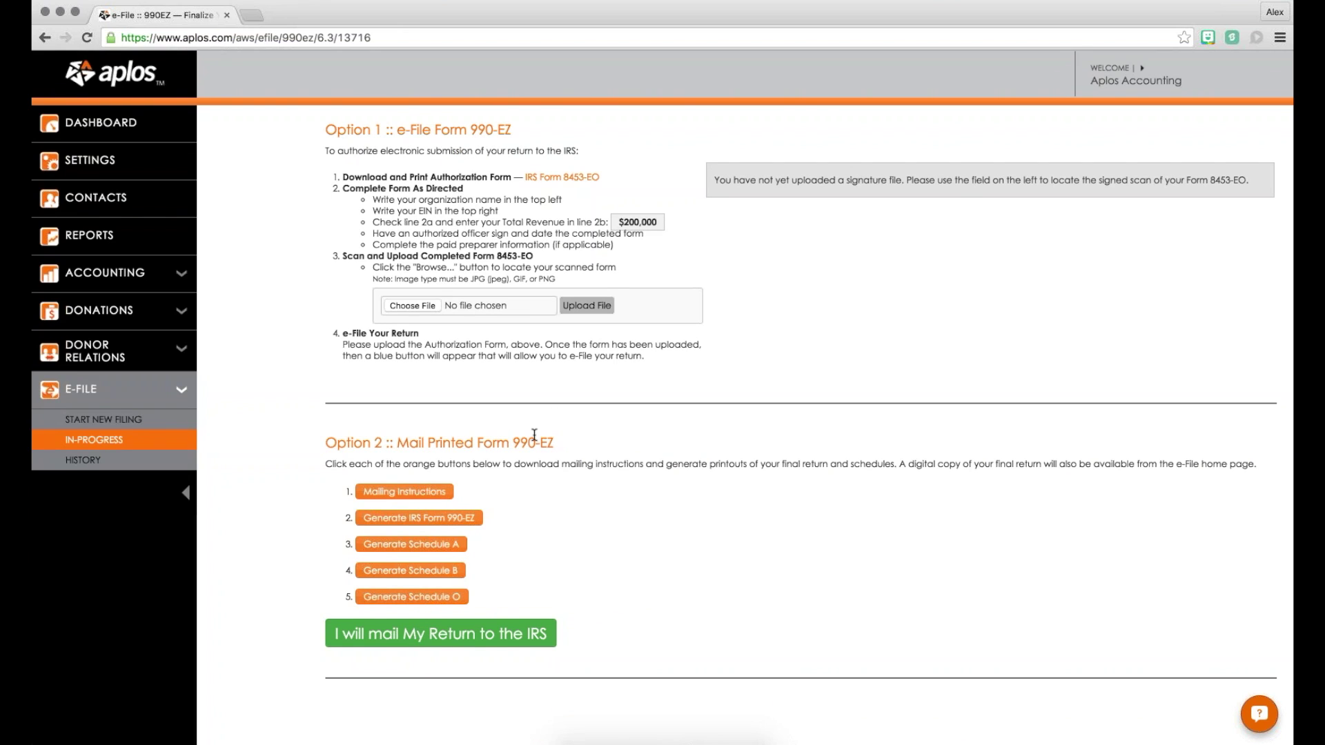
pyautogui.click(404, 491)
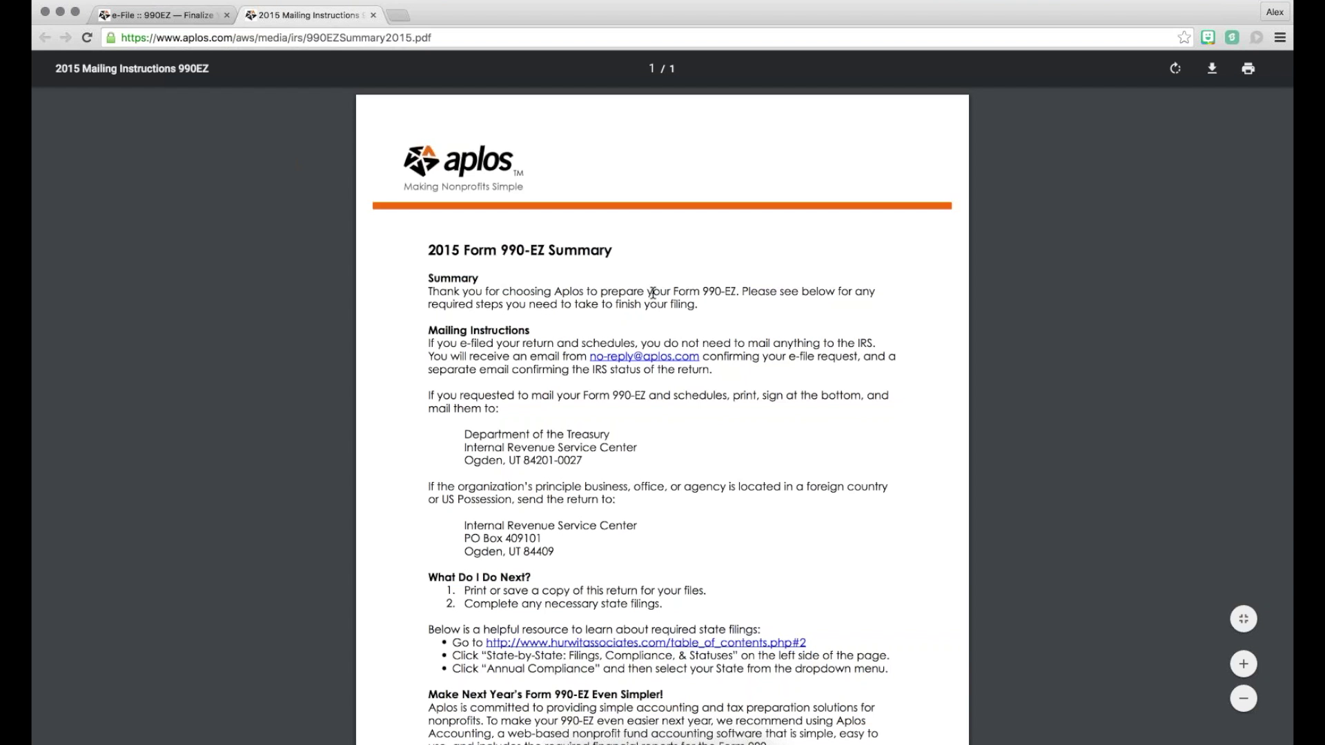
pyautogui.scroll(-5, 652, 293)
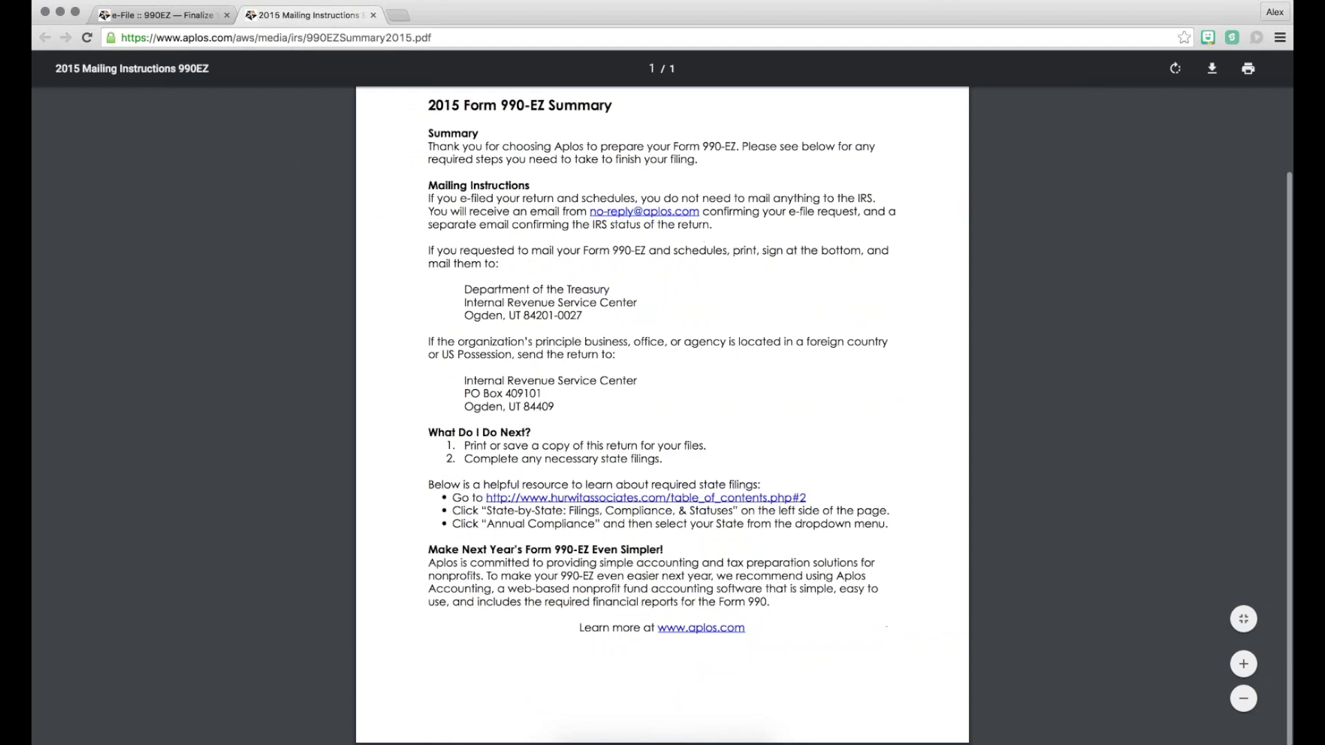
pyautogui.click(373, 14)
pyautogui.scroll(-1, 539, 378)
pyautogui.scroll(1, 662, 398)
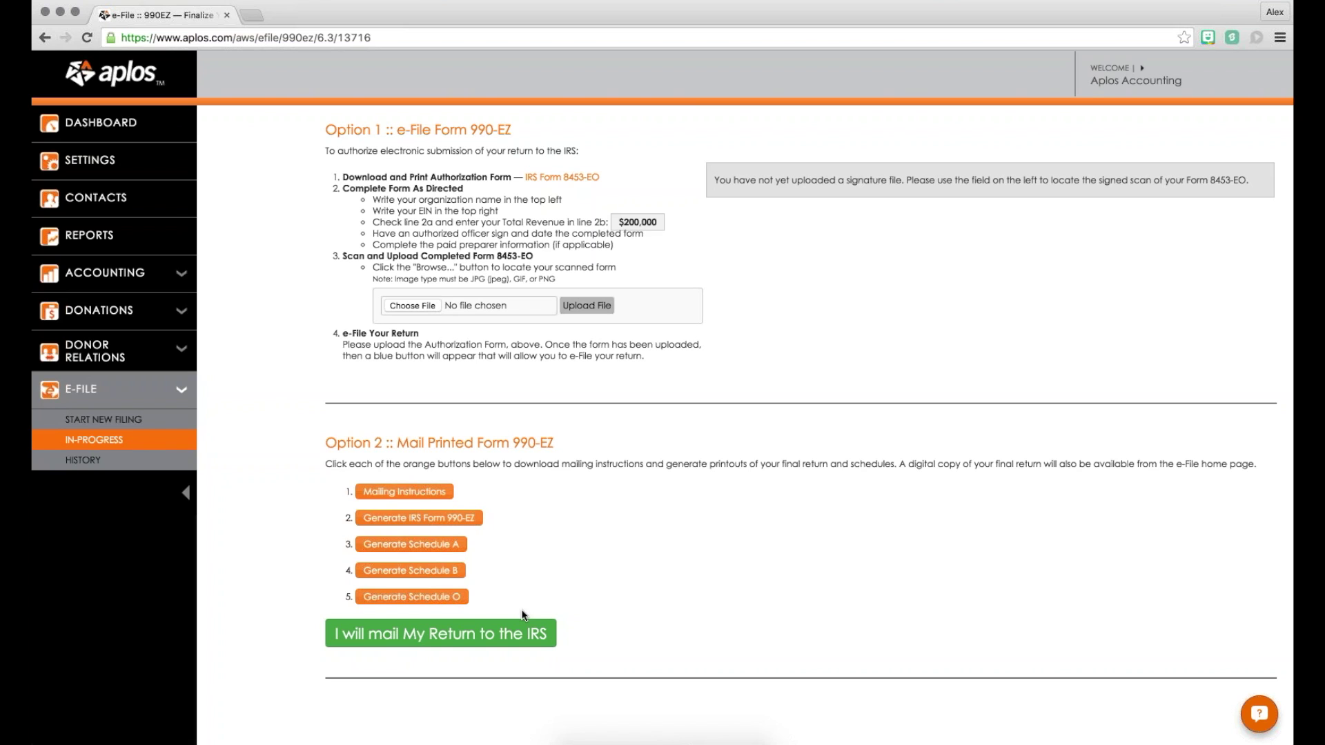
pyautogui.scroll(5, 593, 559)
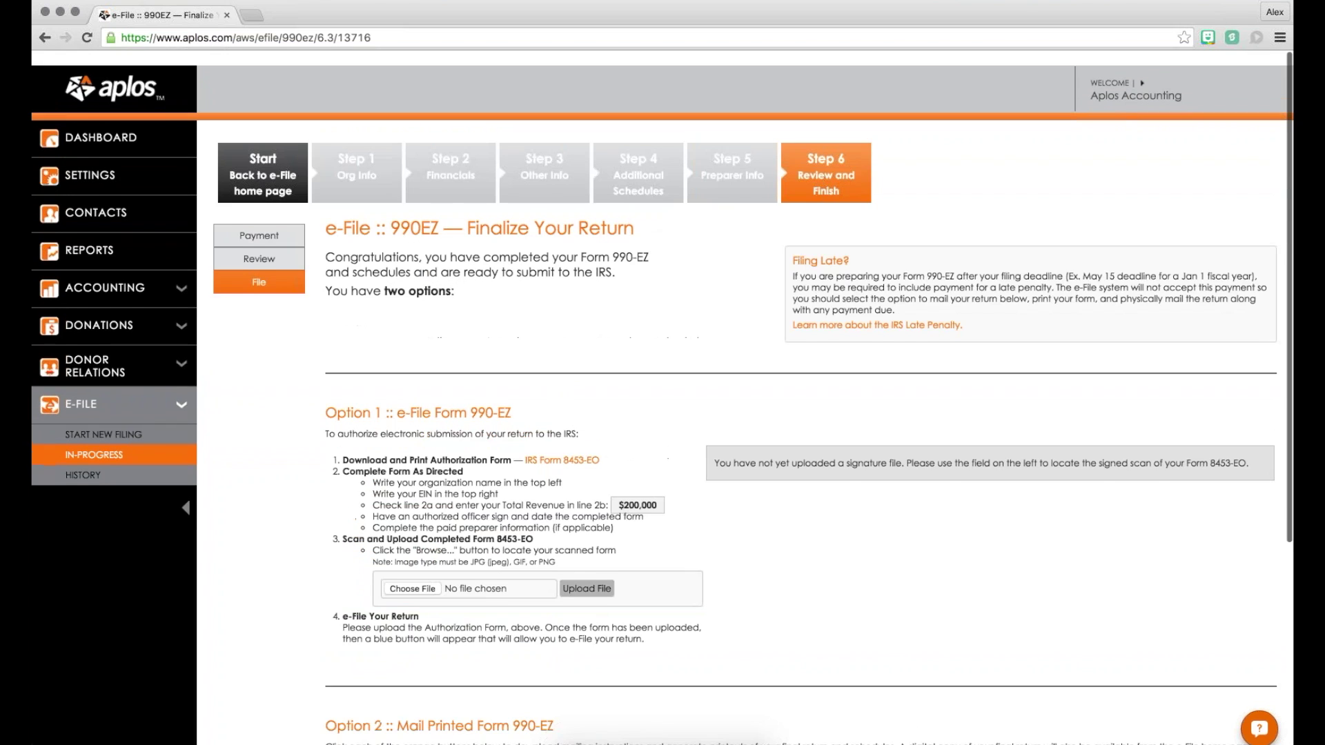
# Step: Browse e-File History and In-Progress, return to Start New Filing, then open and close support chat
pyautogui.click(83, 459)
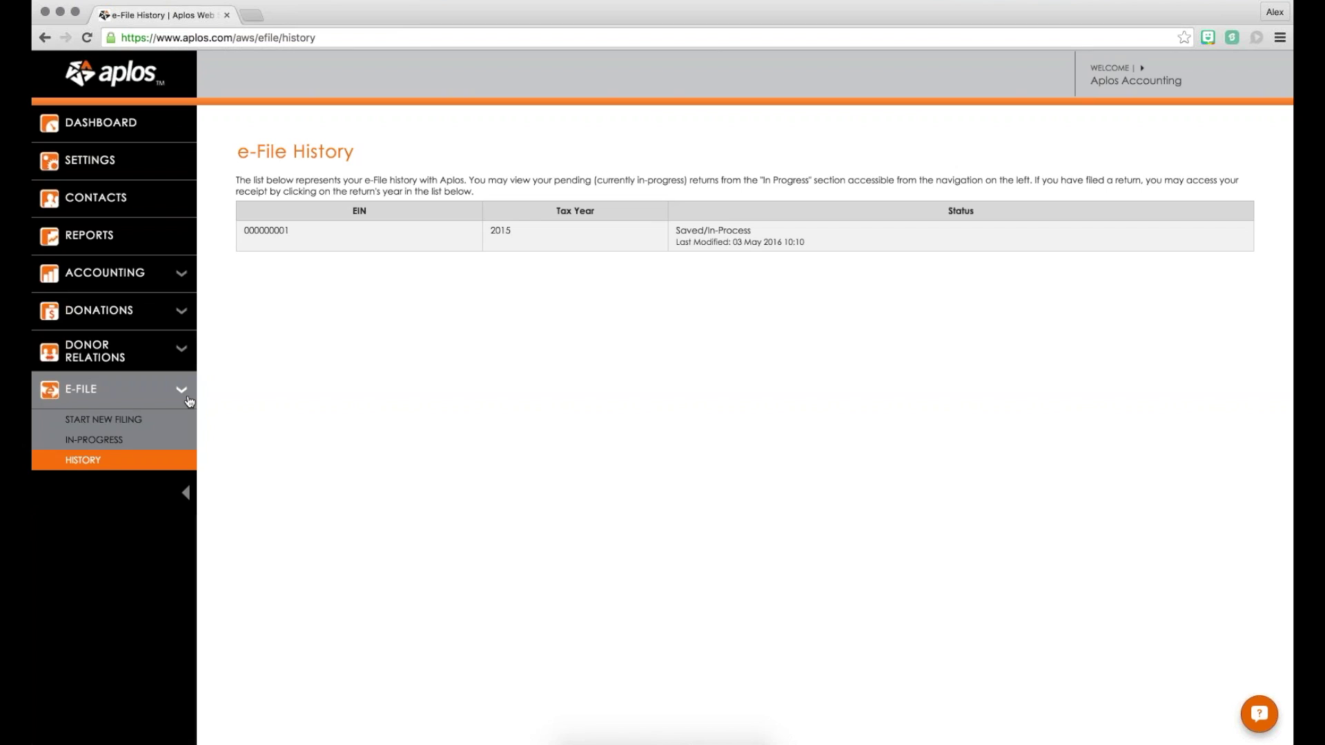
pyautogui.click(83, 442)
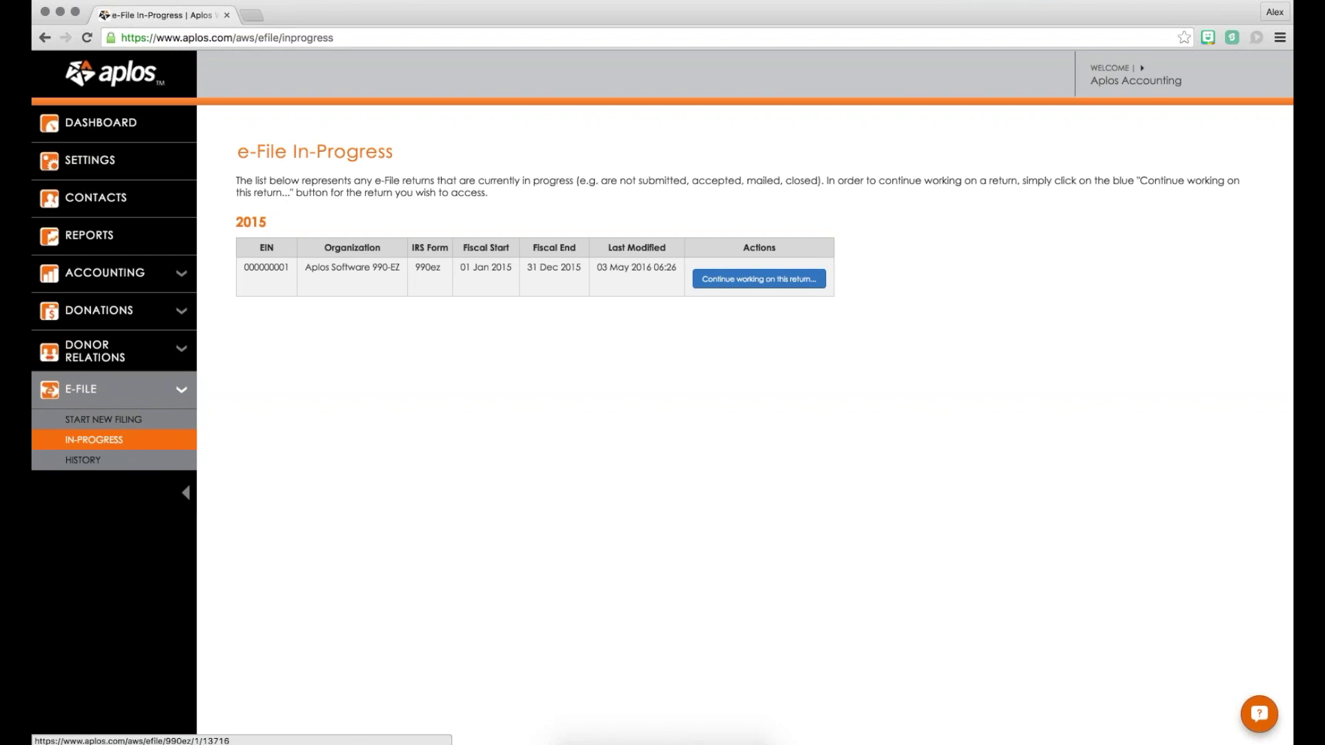
pyautogui.click(103, 419)
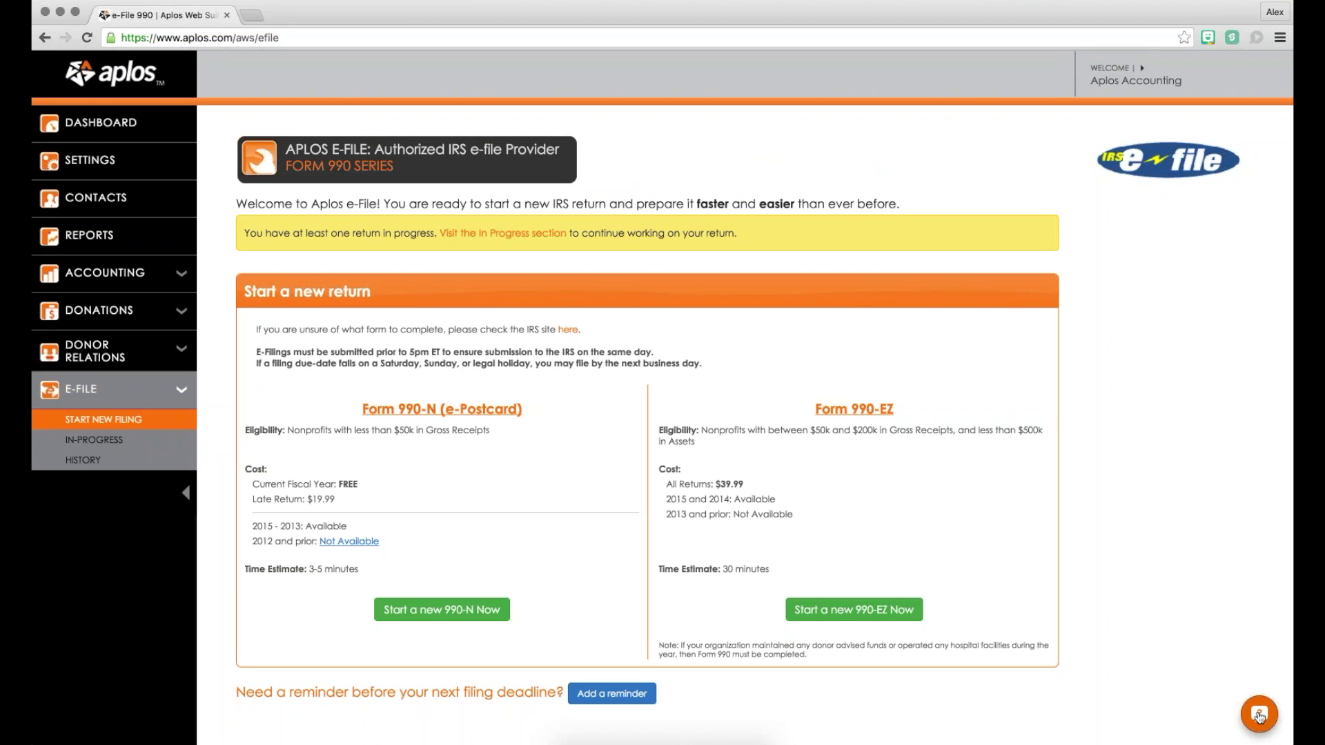
pyautogui.click(1259, 715)
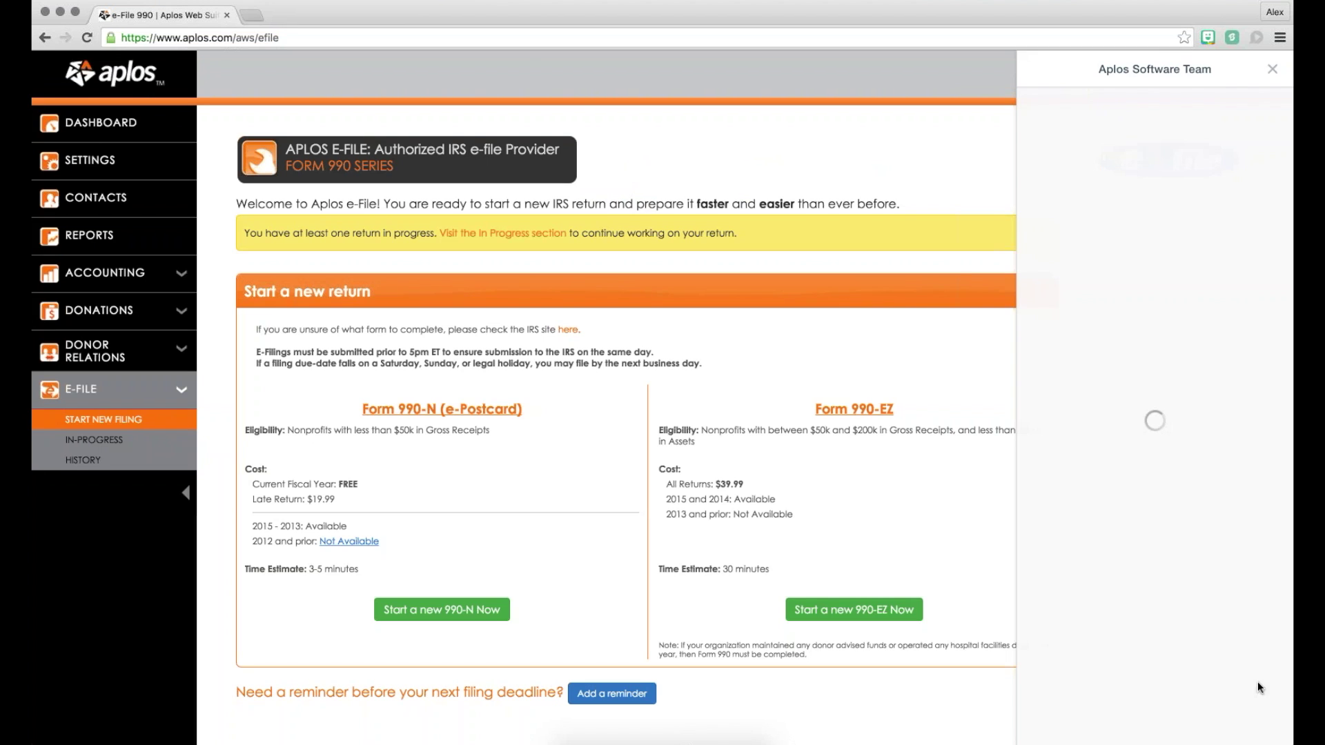
pyautogui.click(1273, 71)
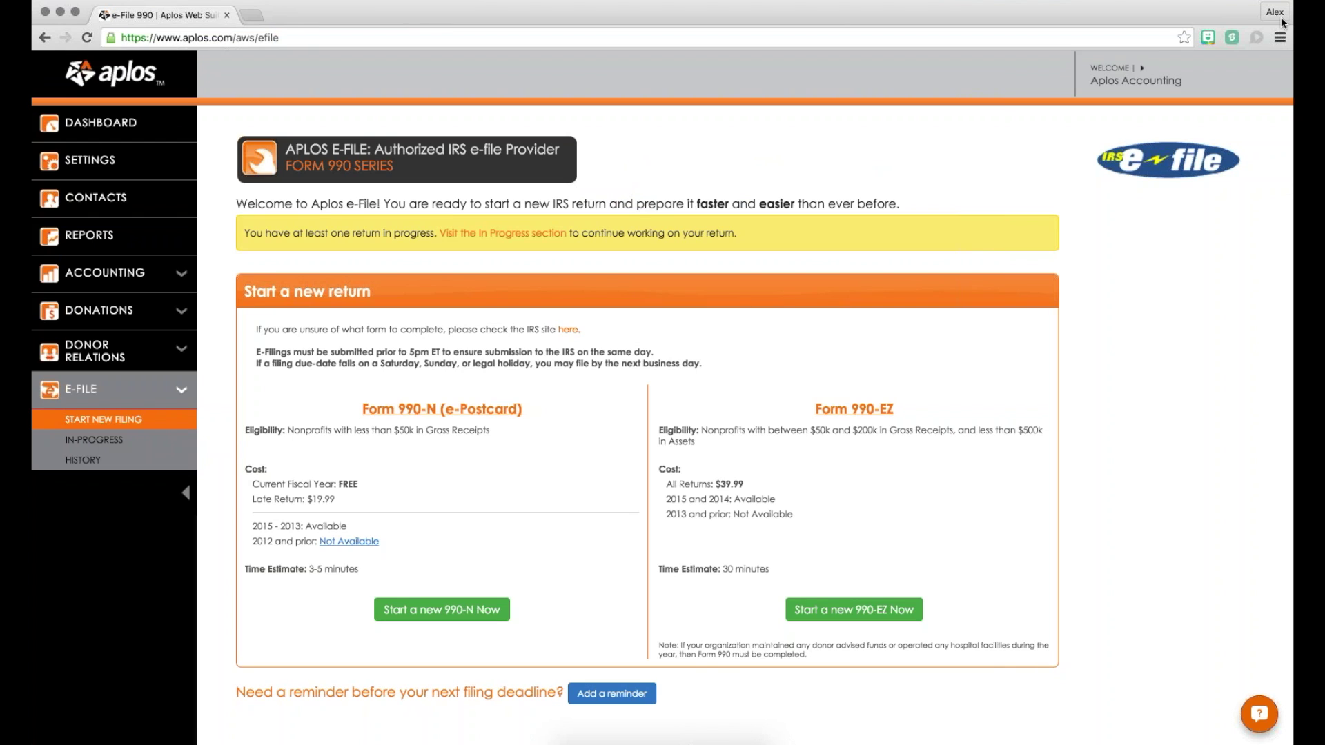